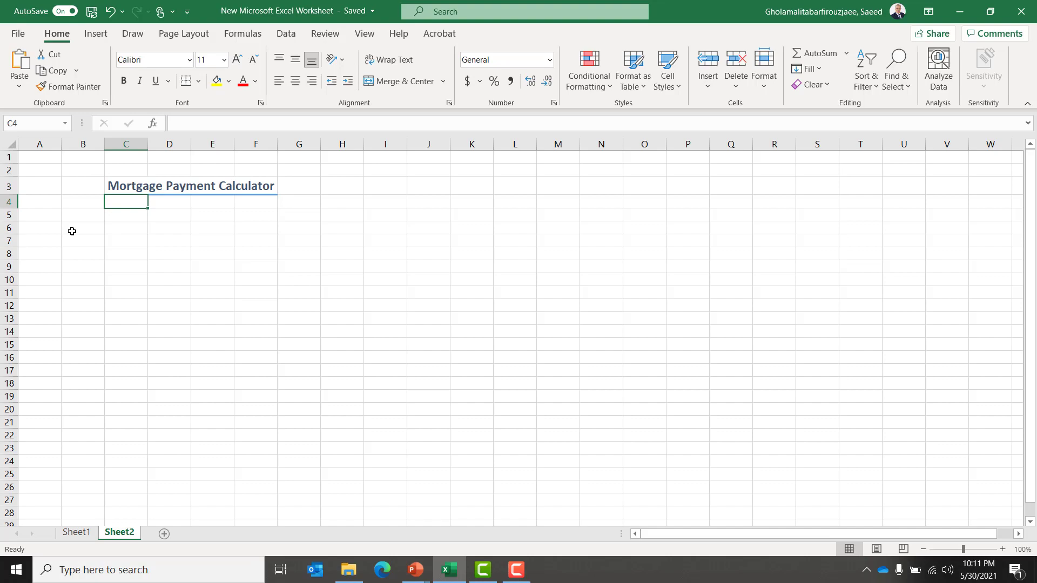
Consult the project layout, then enter the labels Date, Item and Price in C4 to C6 under the title.
key(alt+Tab)
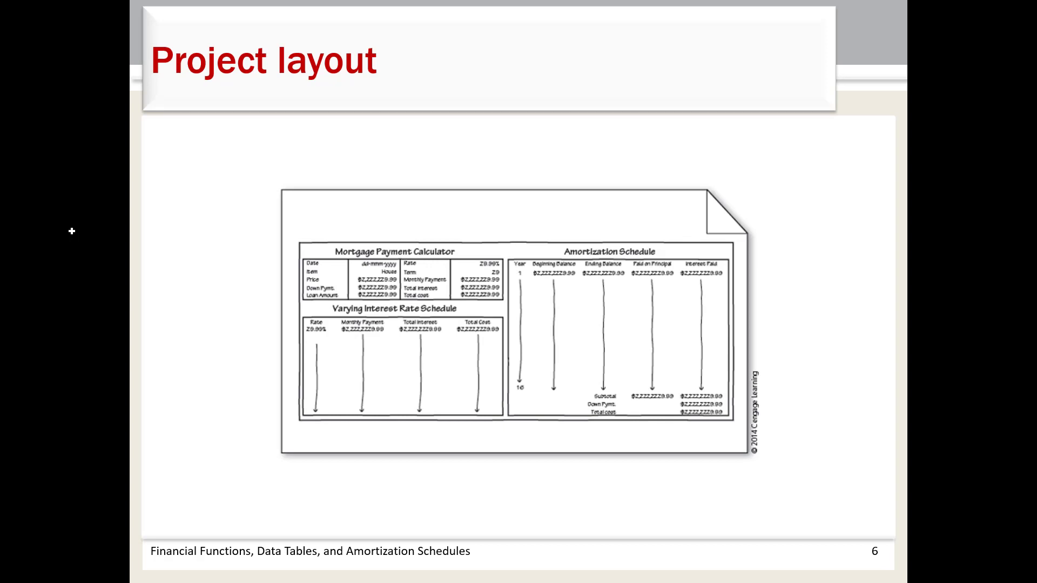
key(alt+Tab)
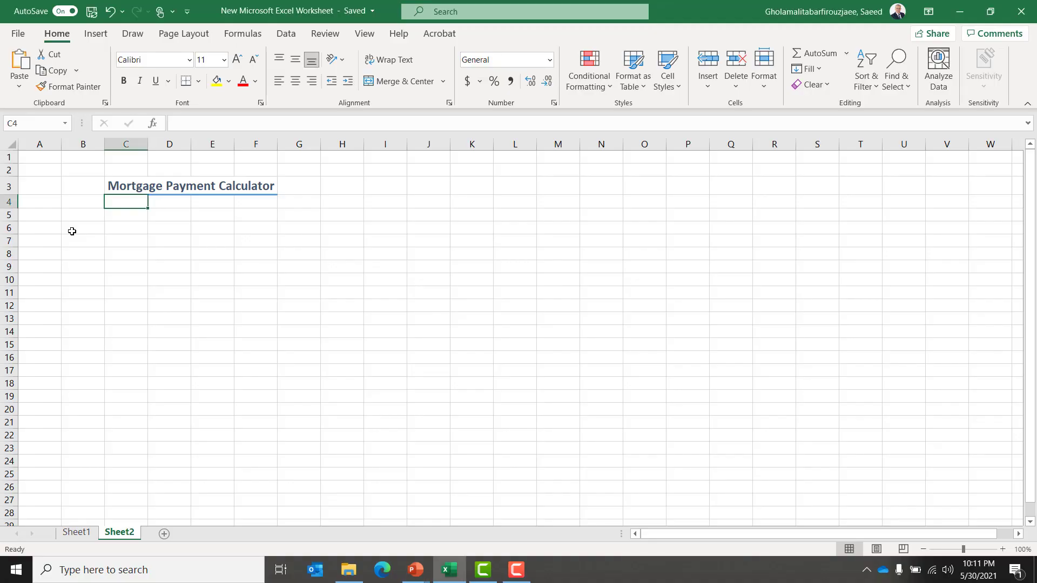
text(Date)
key(Return)
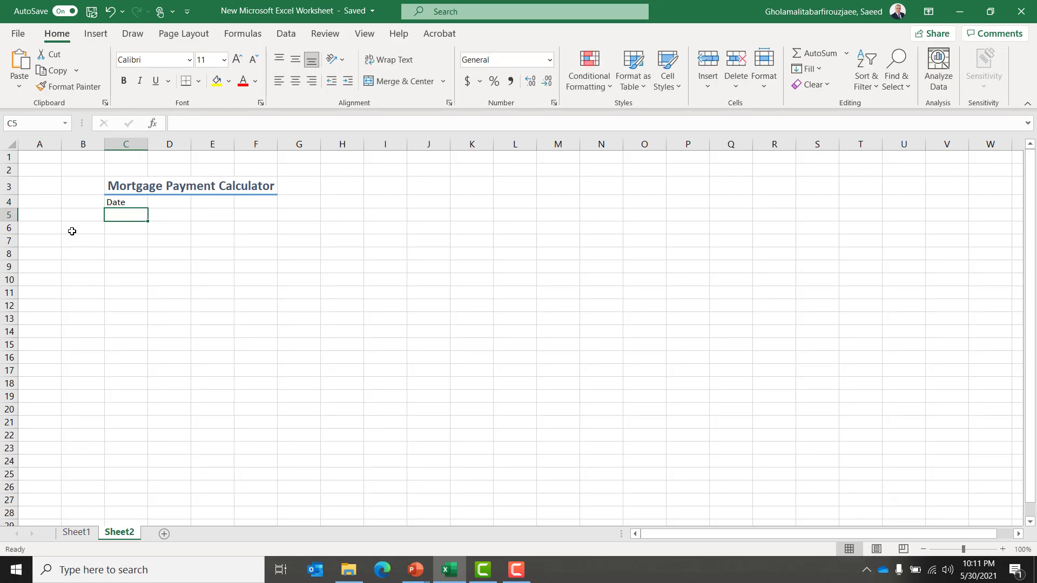
text(Item)
key(Return)
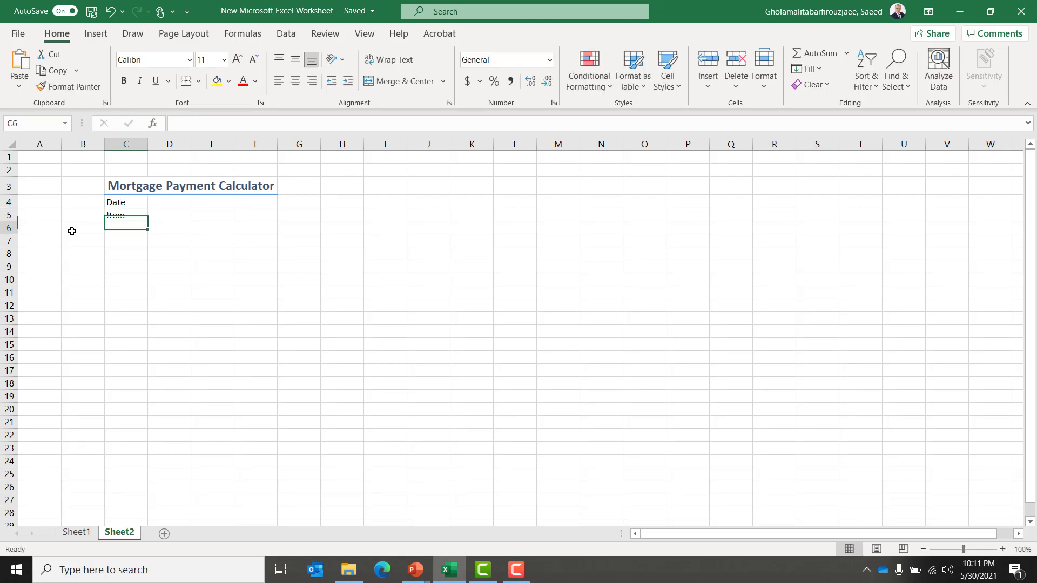
text(Price)
key(Return)
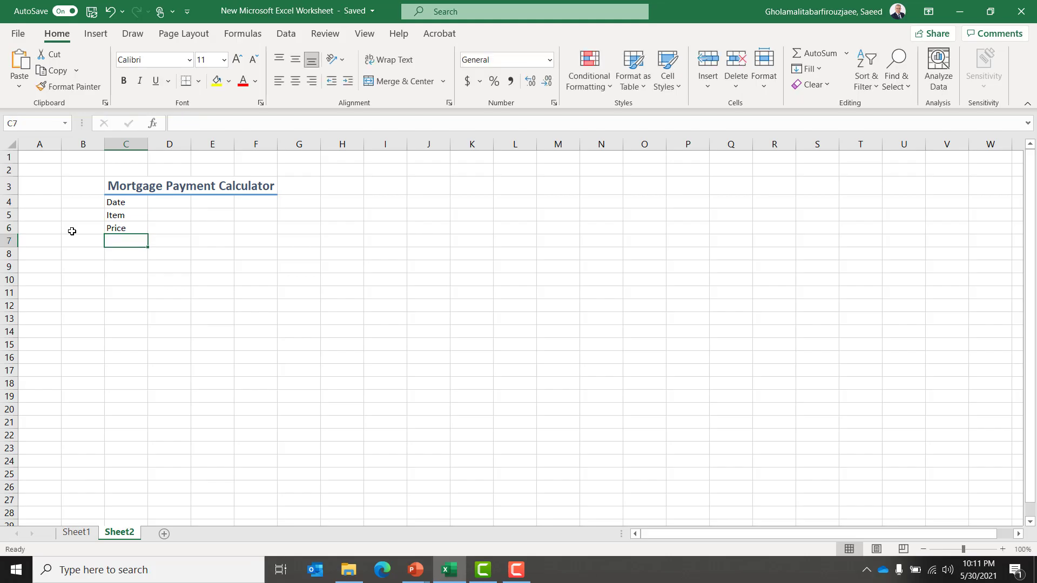
Enter the labels Down Pymt. and Loan Amnt. in C7 and C8.
key(alt+Tab)
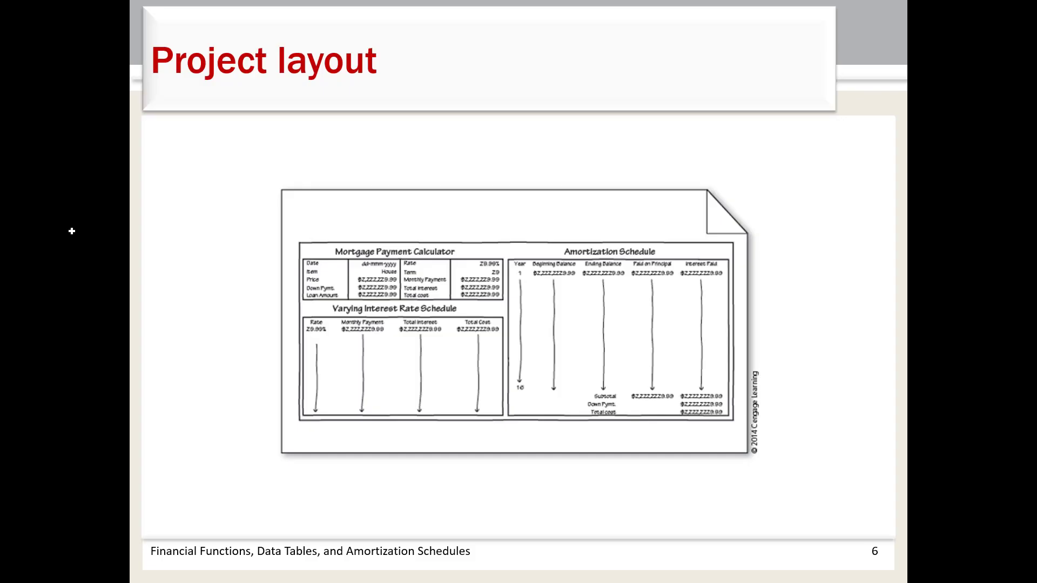
key(alt+Tab)
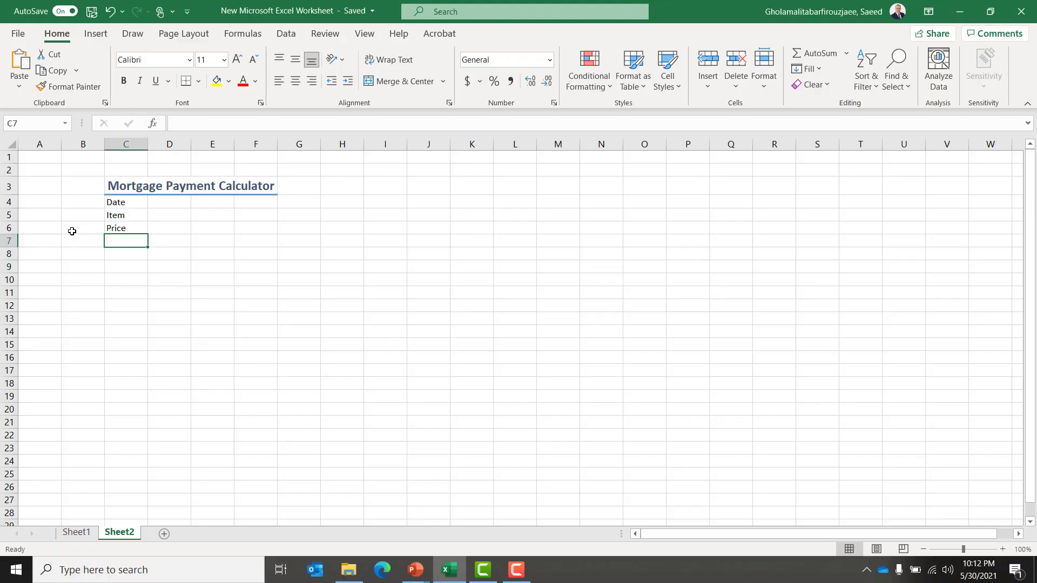
text(Lit)
key(BackSpace)
key(BackSpace)
key(BackSpace)
text(Down P)
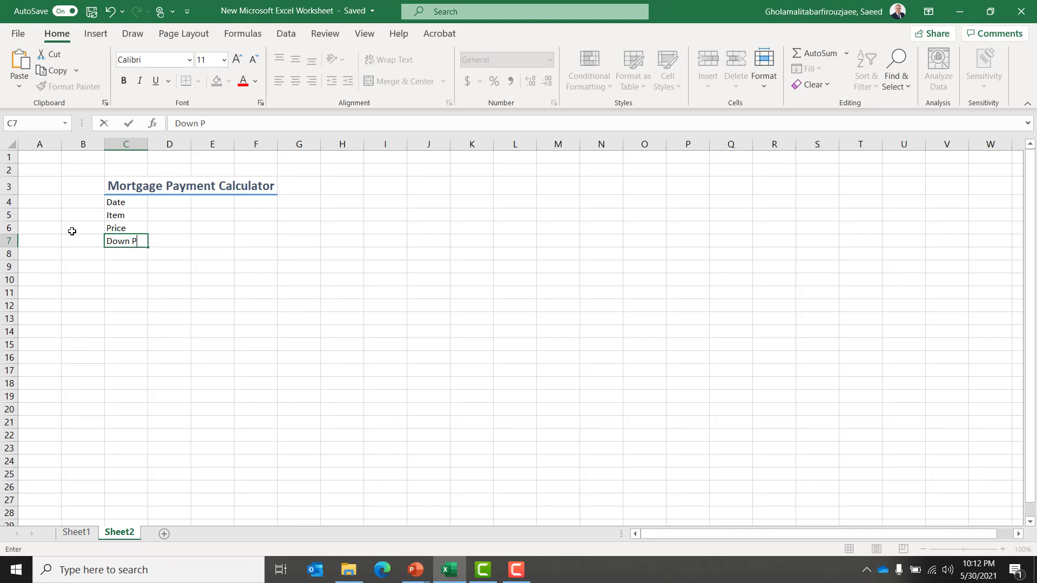
text(ymt.)
key(Return)
text(Loan Amnt)
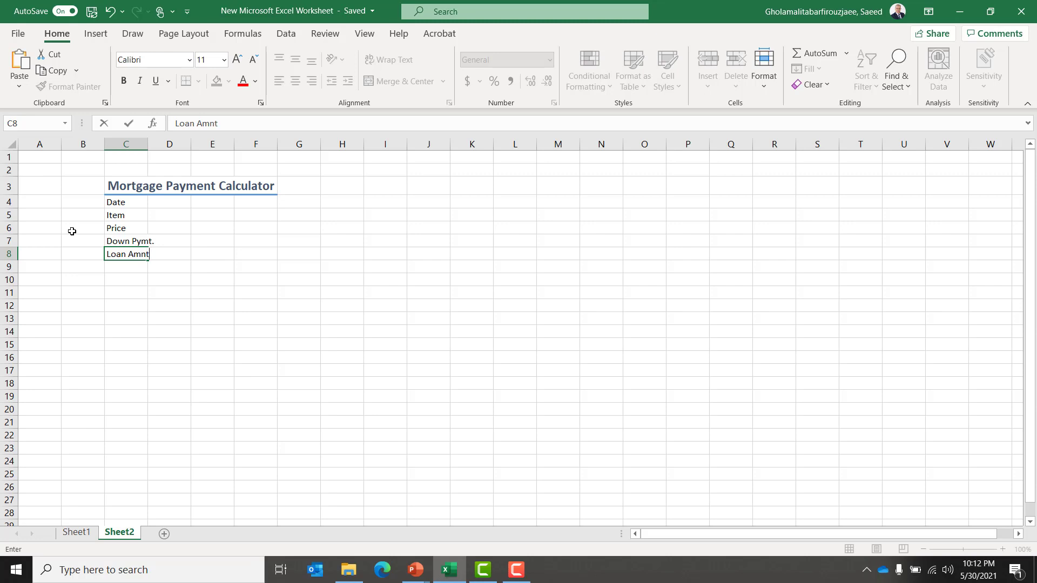
text(.)
key(Up)
key(Up)
key(Up)
key(Up)
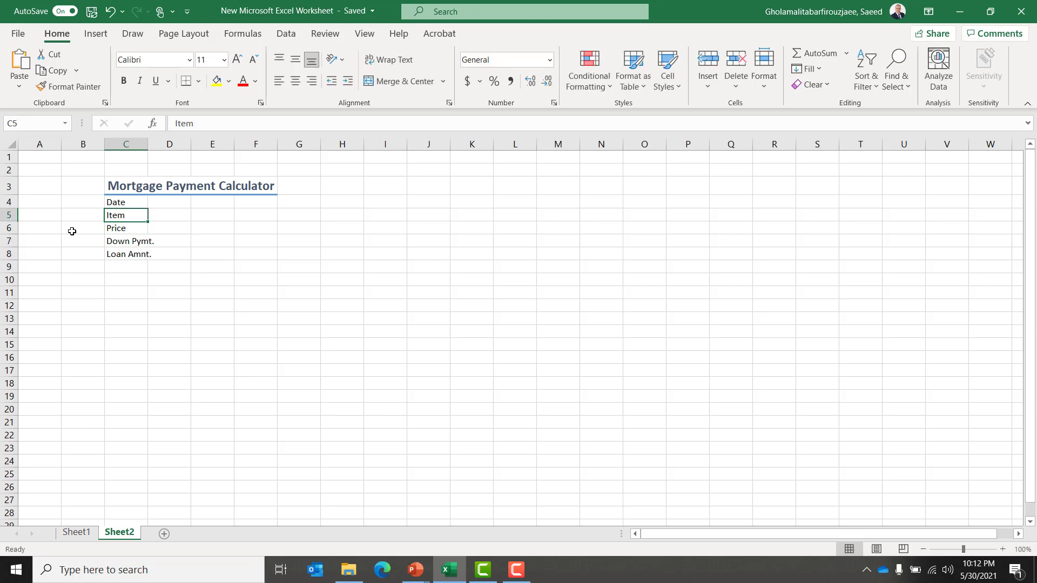
Enter the labels Rate, Term and Monthly Pymt. in E4 to E6.
key(Right)
key(Right)
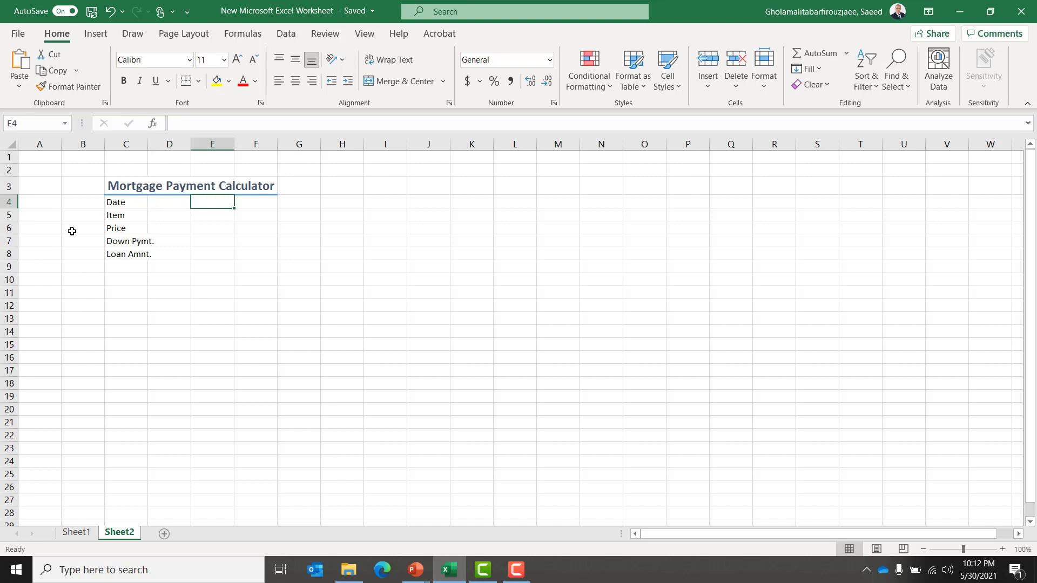
key(alt+Tab)
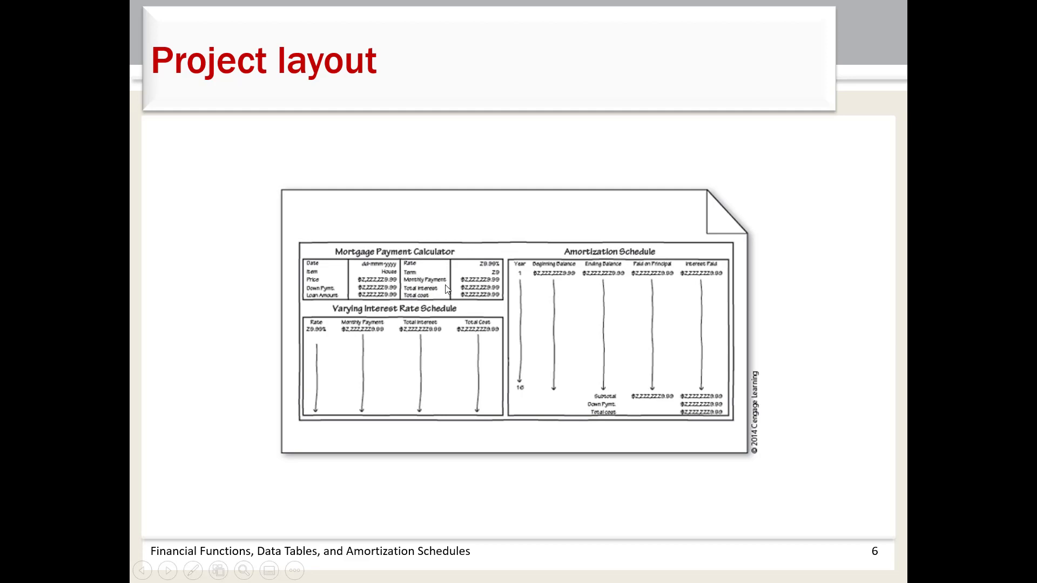
key(alt+Tab)
text(Rate)
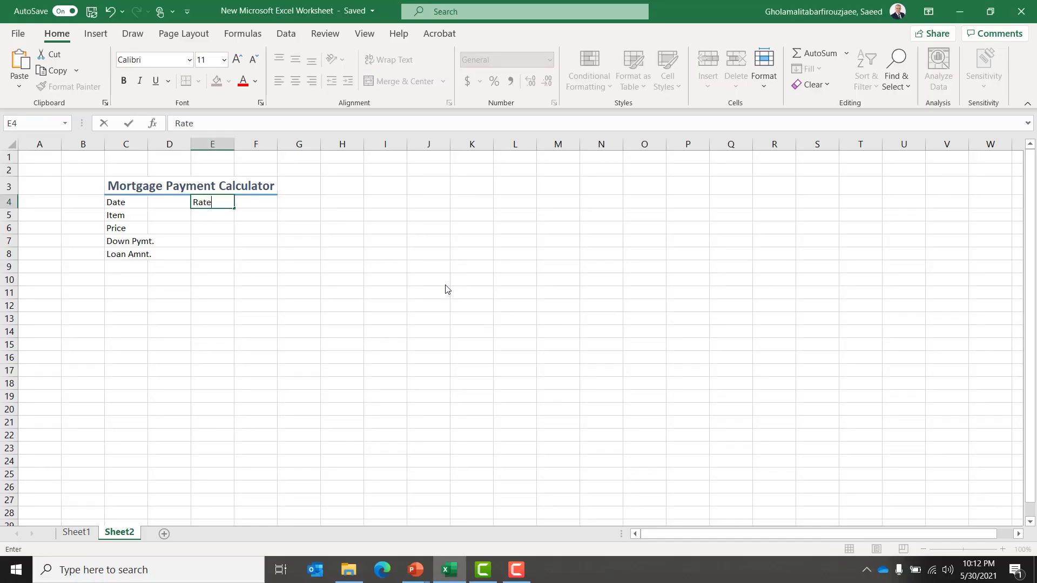
key(Return)
text(Term)
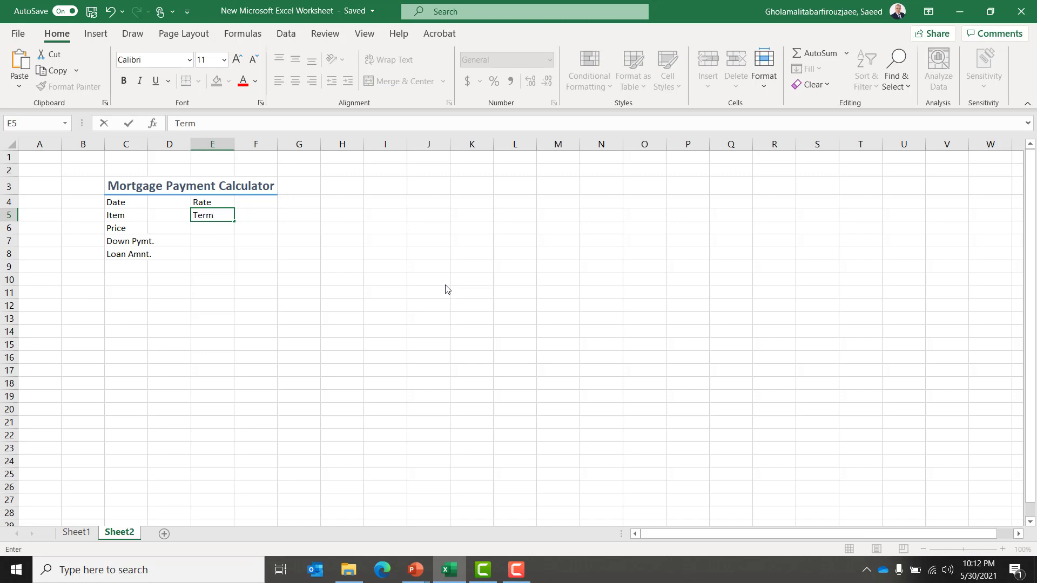
key(Return)
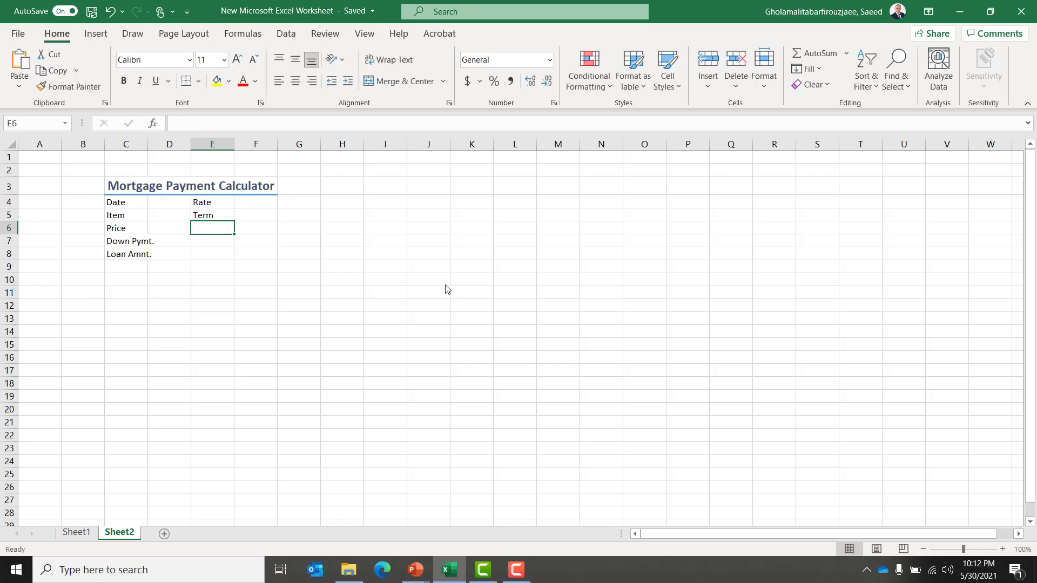
text(Monthly)
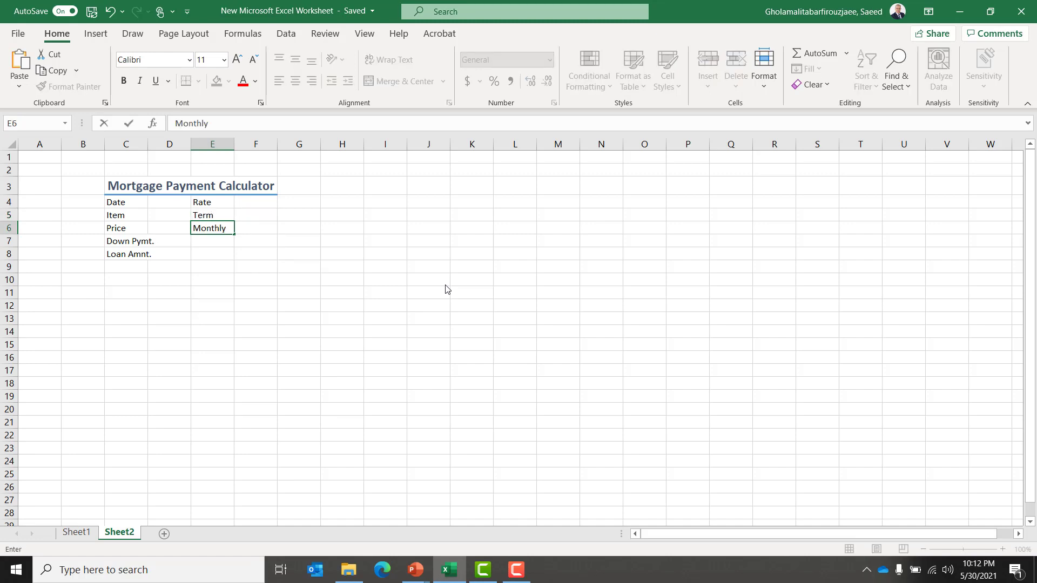
text( Pymt.)
key(Return)
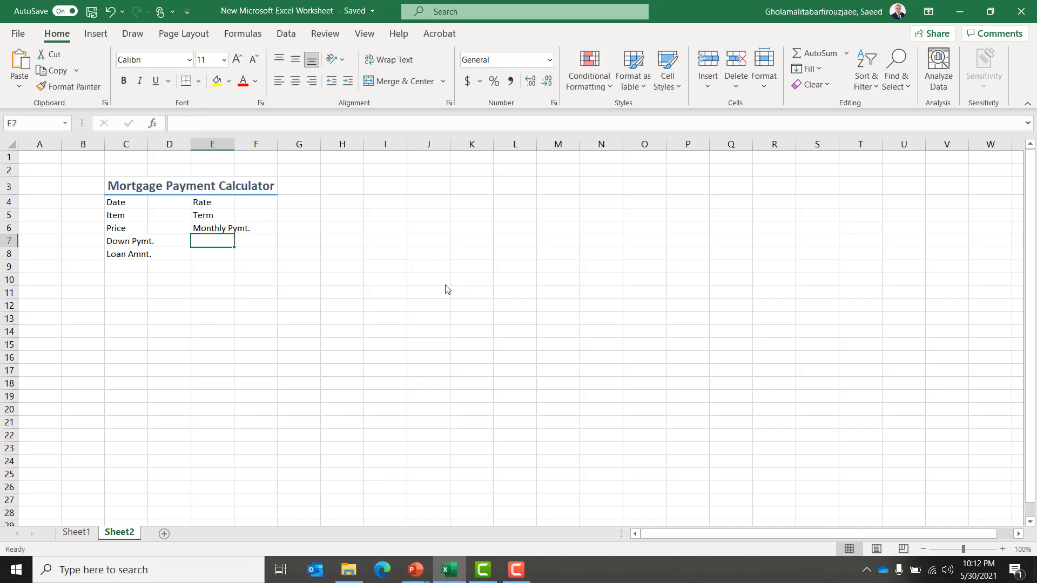
Enter the labels Total Interest and Total Cost in E7 and E8.
key(alt+Tab)
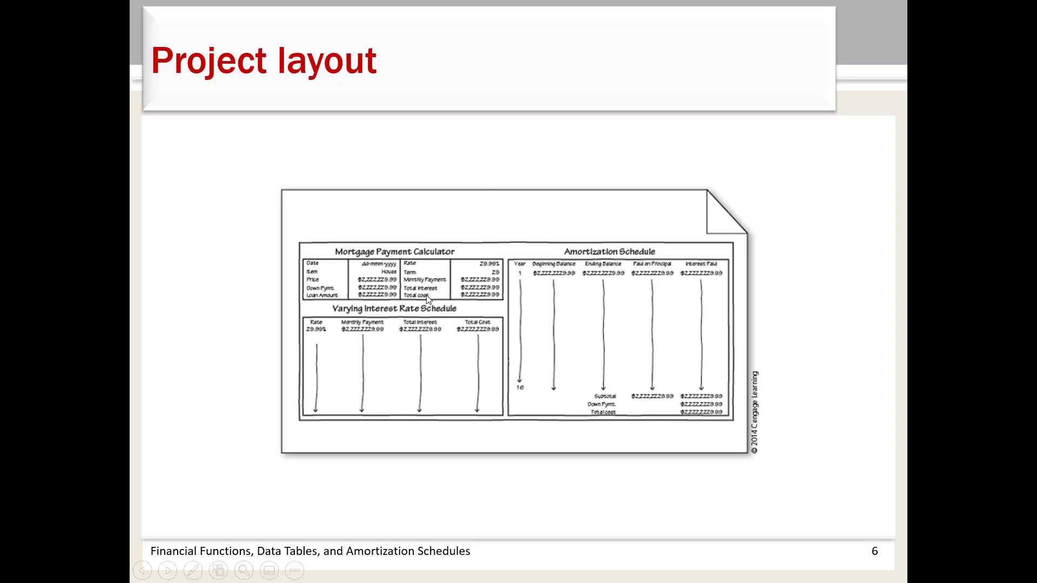
key(alt+Tab)
text(Tot)
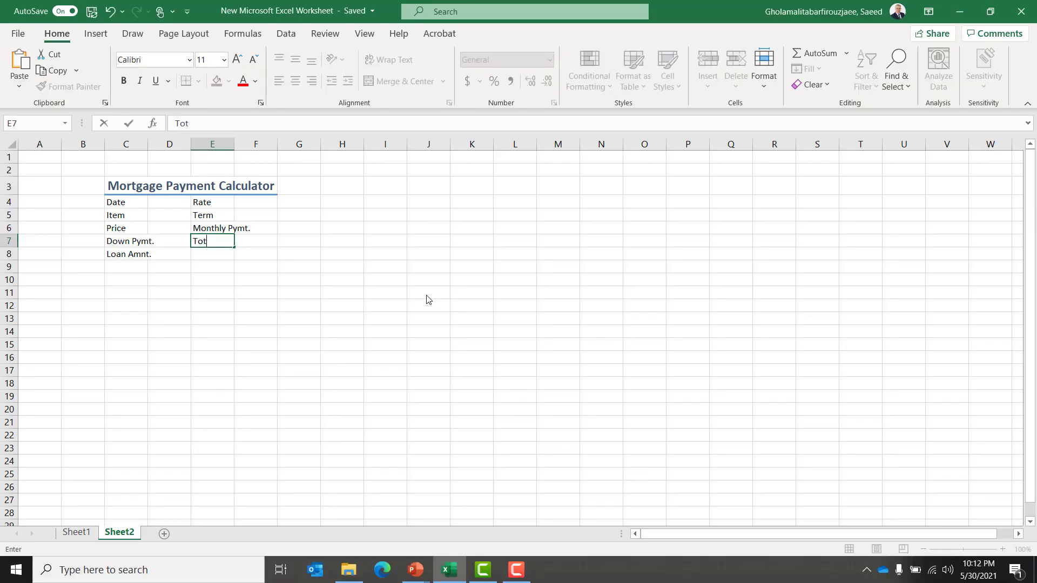
text(al In)
key(BackSpace)
text(nterest)
key(Return)
text(Total )
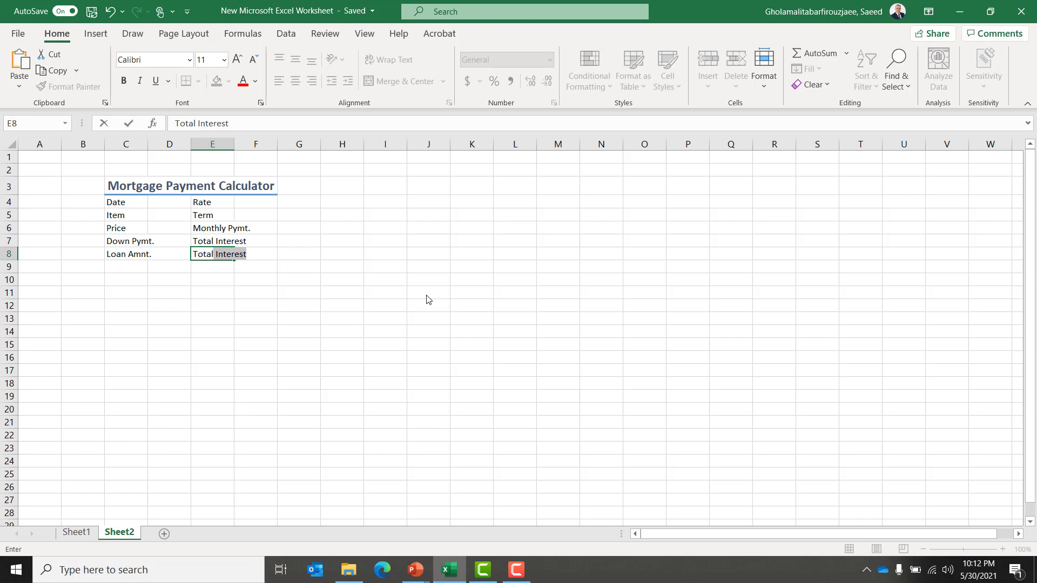
text(Cost)
key(Return)
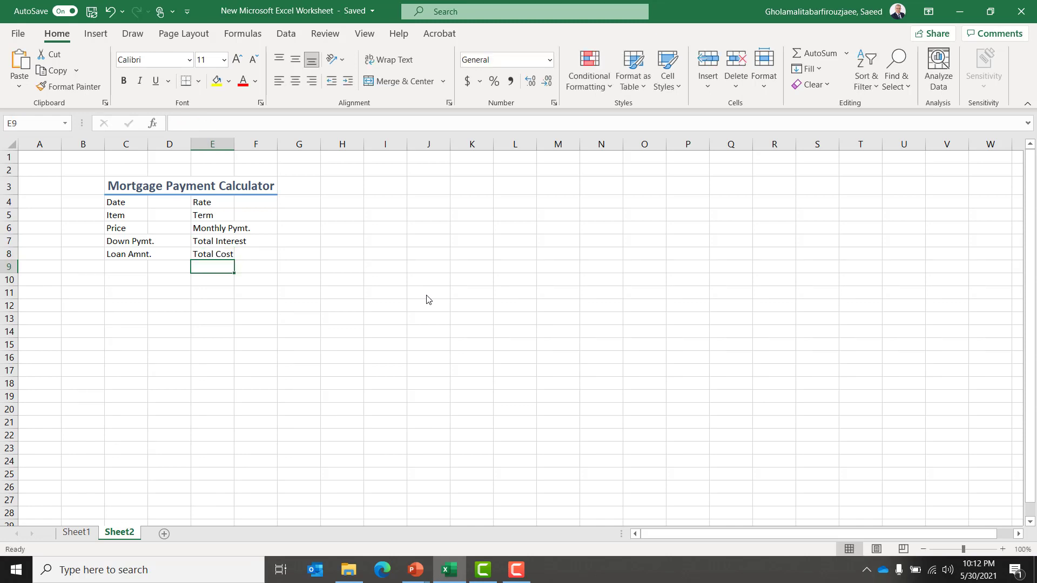
Widen columns C, E, D and F so the labels and title fit.
click(129, 145)
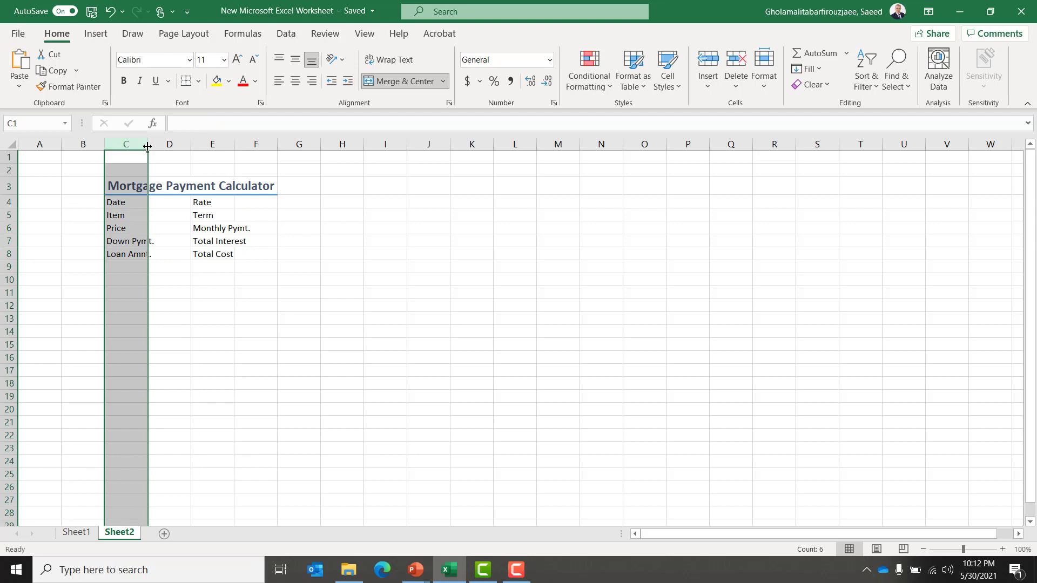
drag(148, 153, 174, 154)
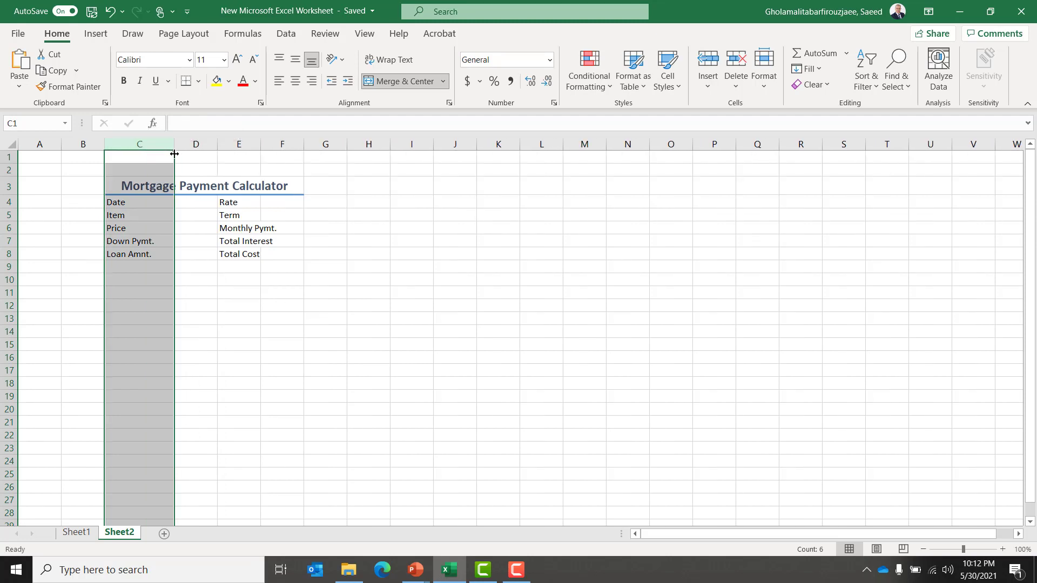
click(240, 143)
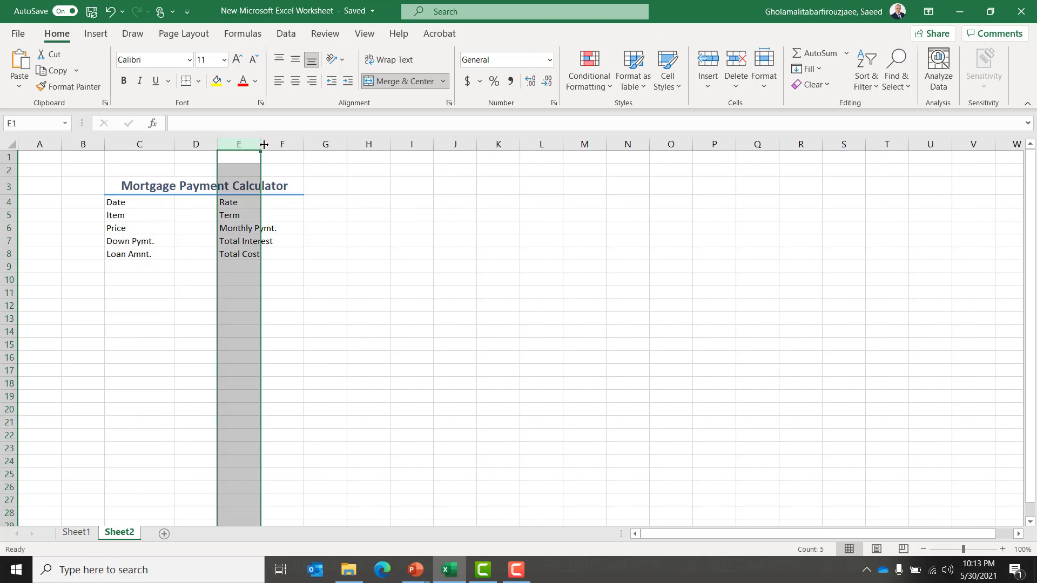
drag(263, 144, 287, 145)
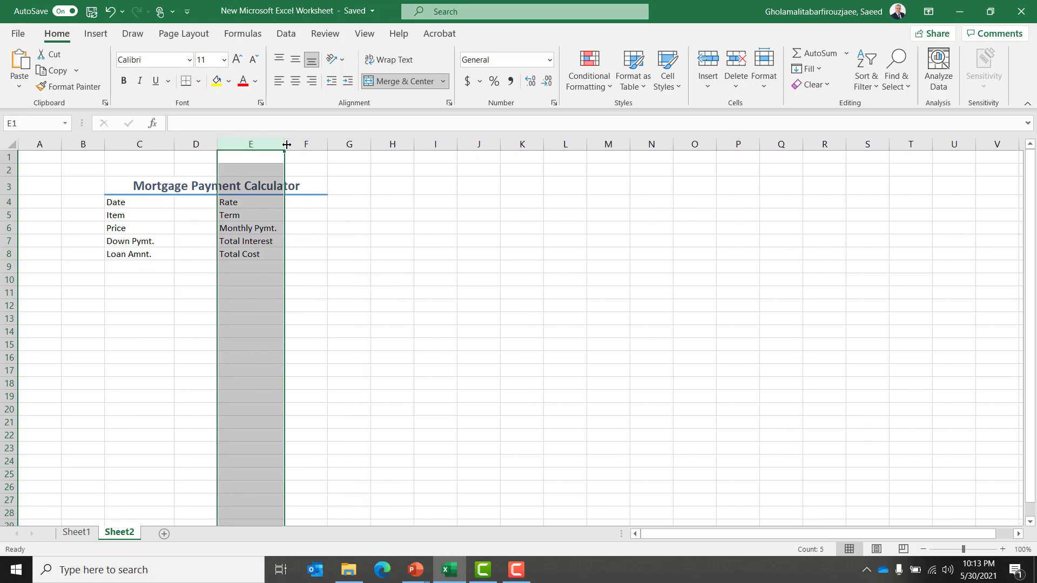
key(Down)
key(Down)
key(Down)
key(Down)
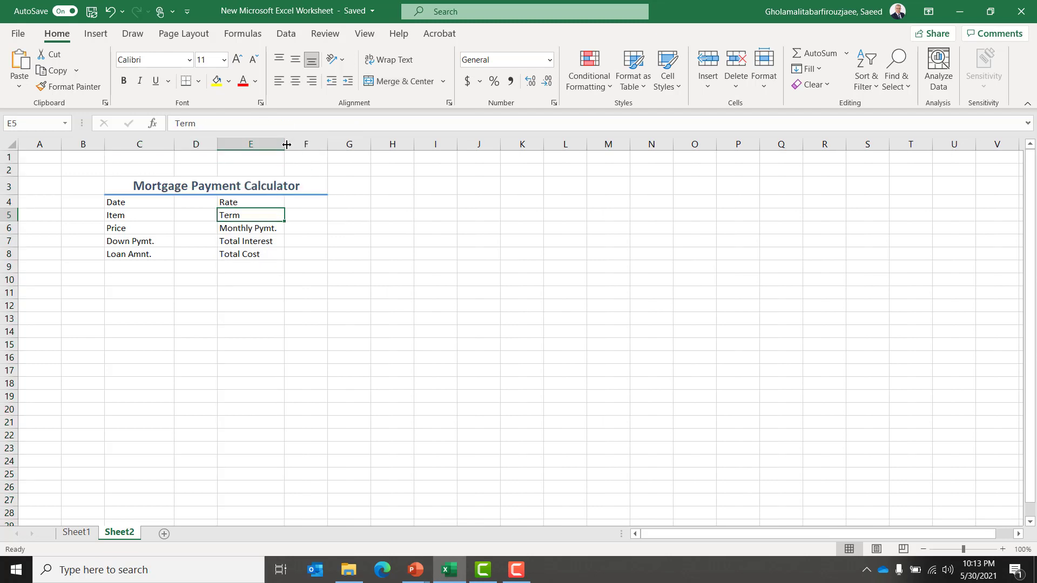
click(196, 143)
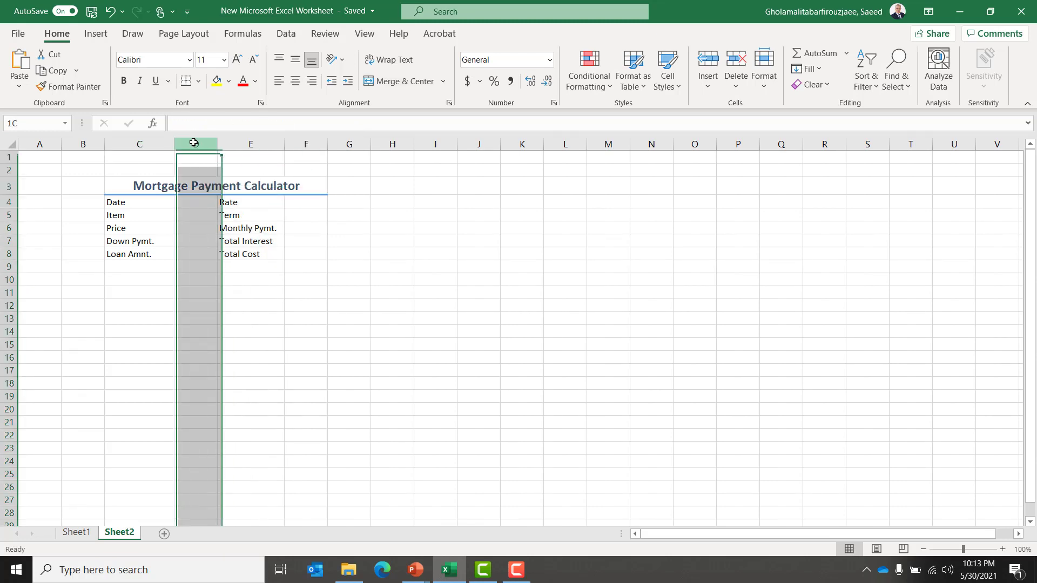
drag(216, 144, 231, 146)
key(Right)
key(Right)
key(Right)
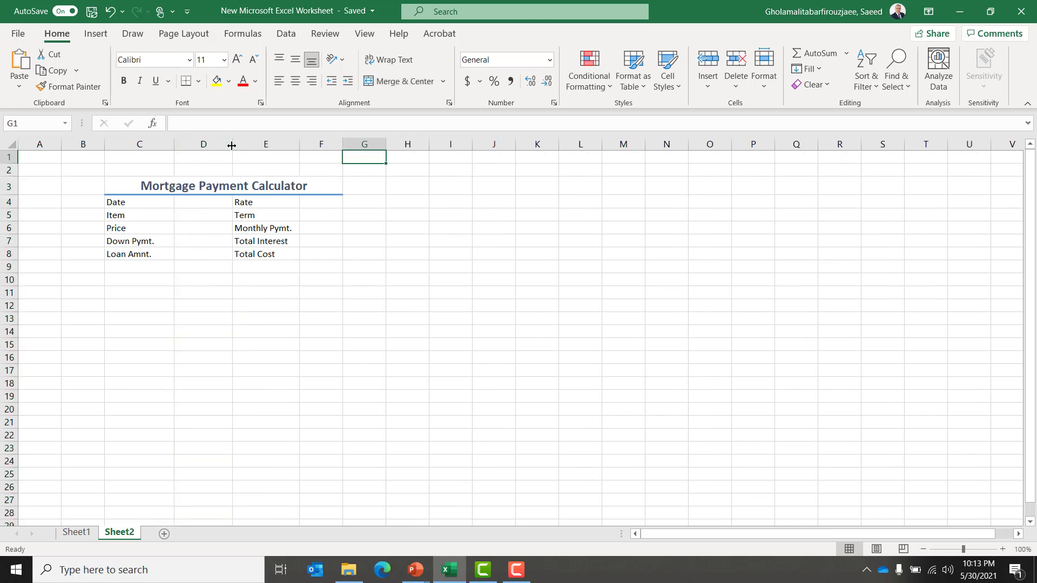
click(318, 143)
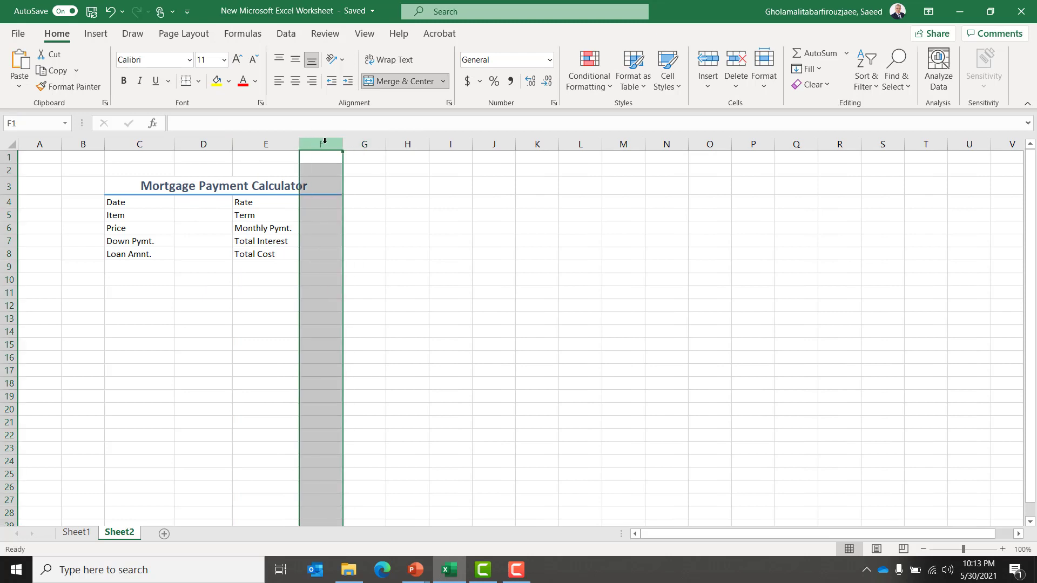
drag(344, 145, 371, 145)
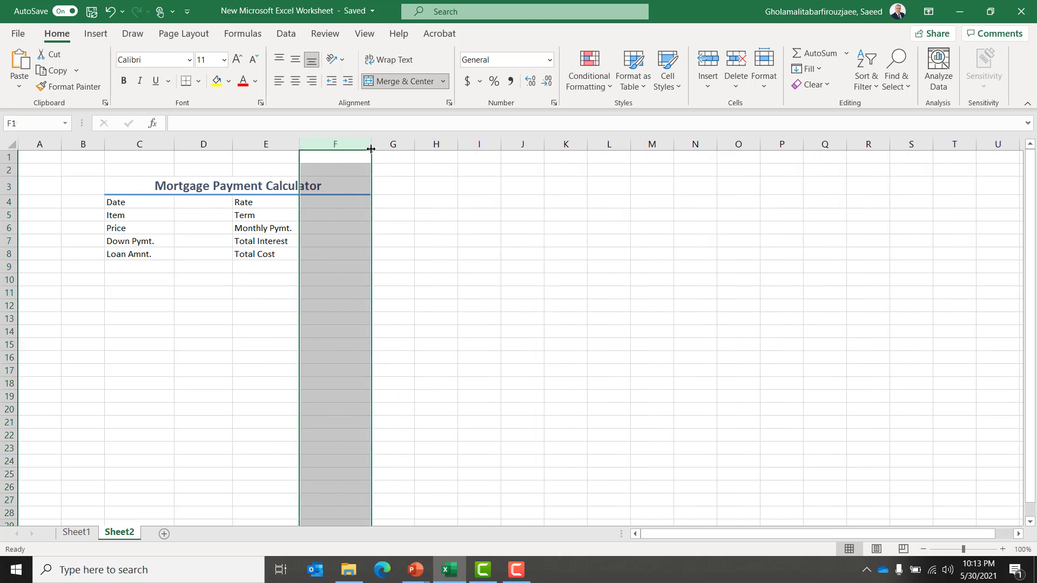
Enter the formula =NOW() in D4 next to the Date label.
click(190, 205)
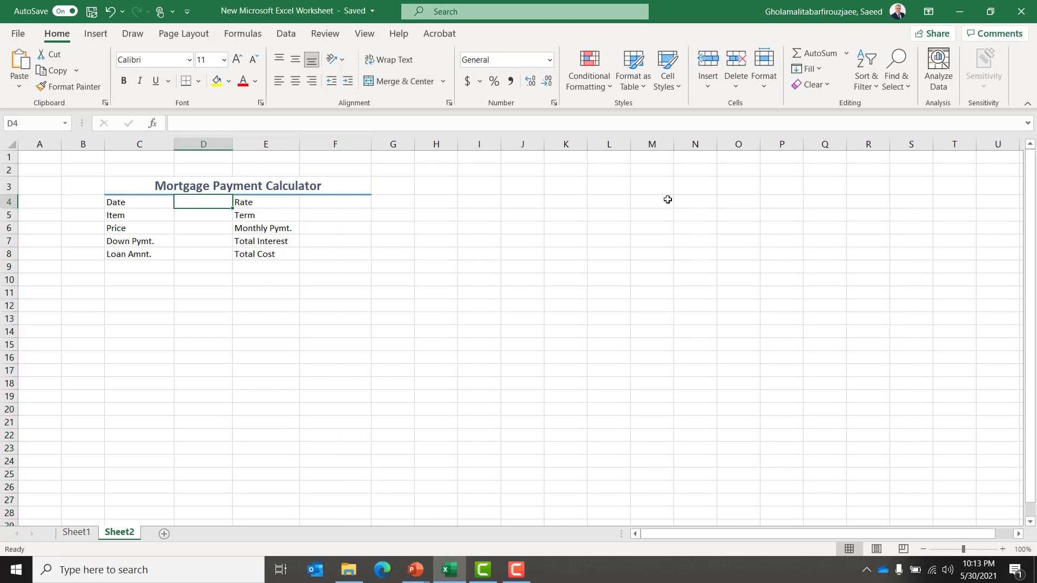
text(=)
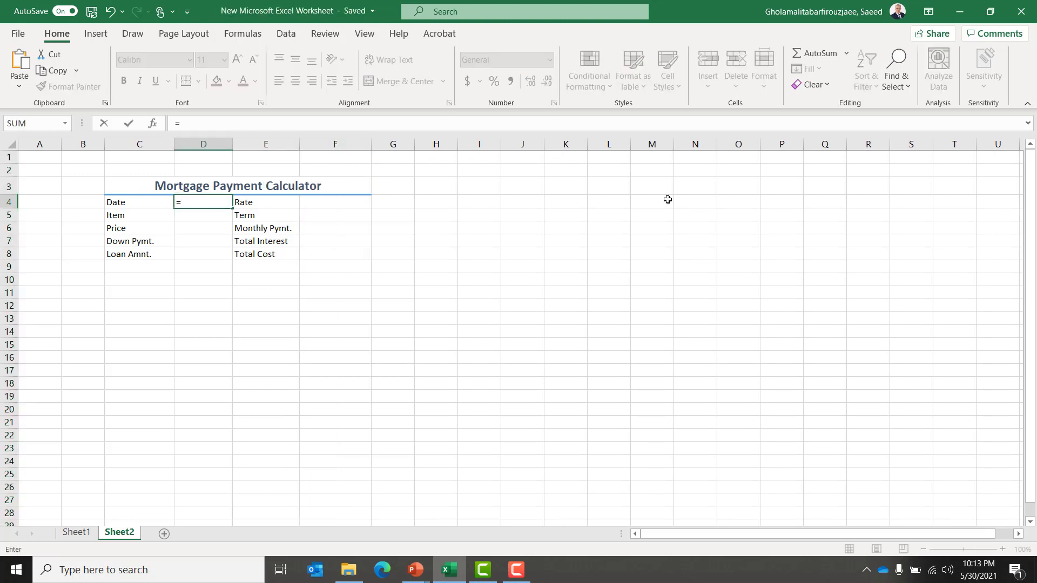
text(now)
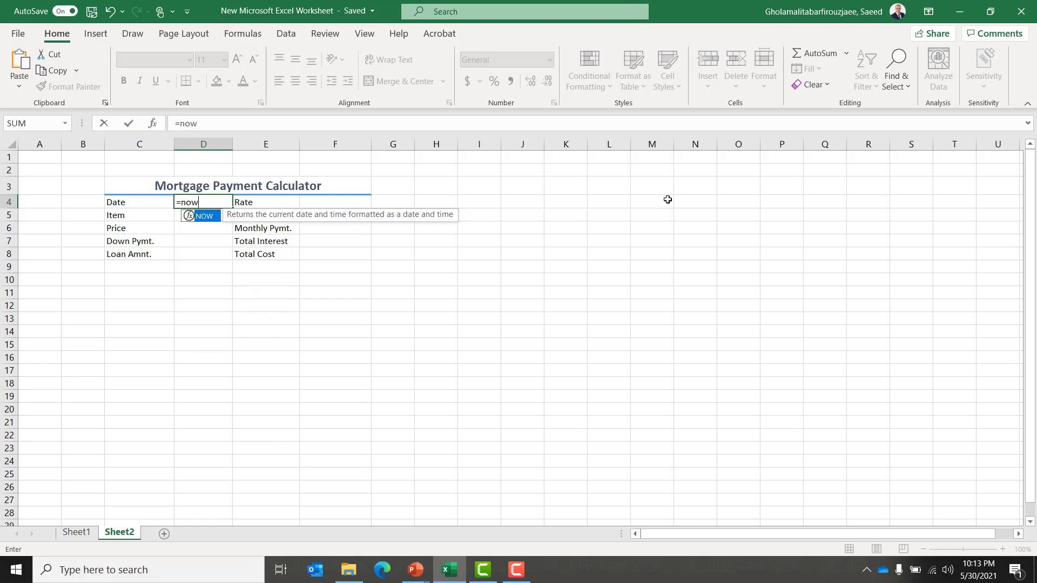
key(Tab)
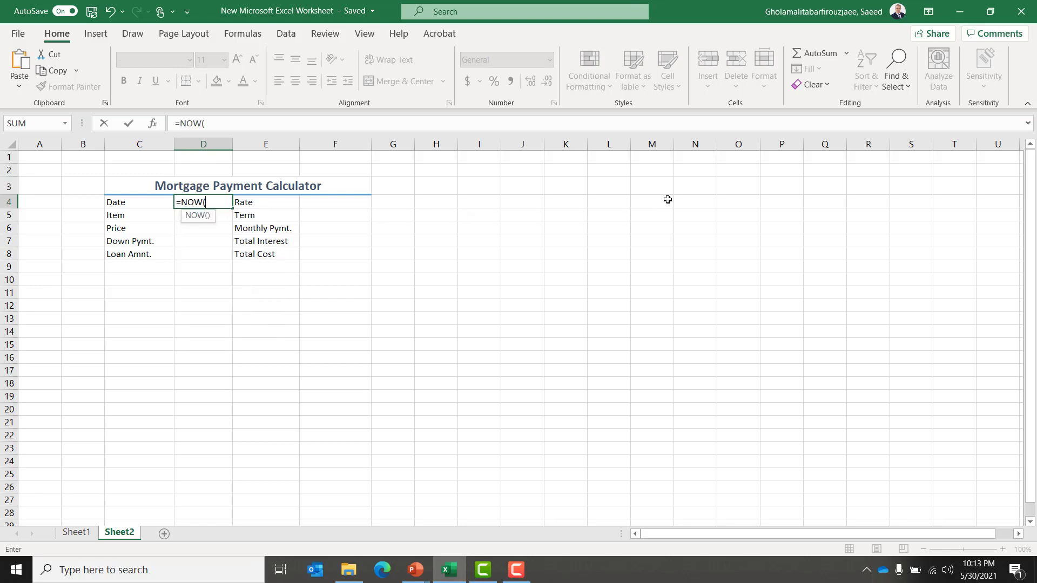
key(Return)
key(Up)
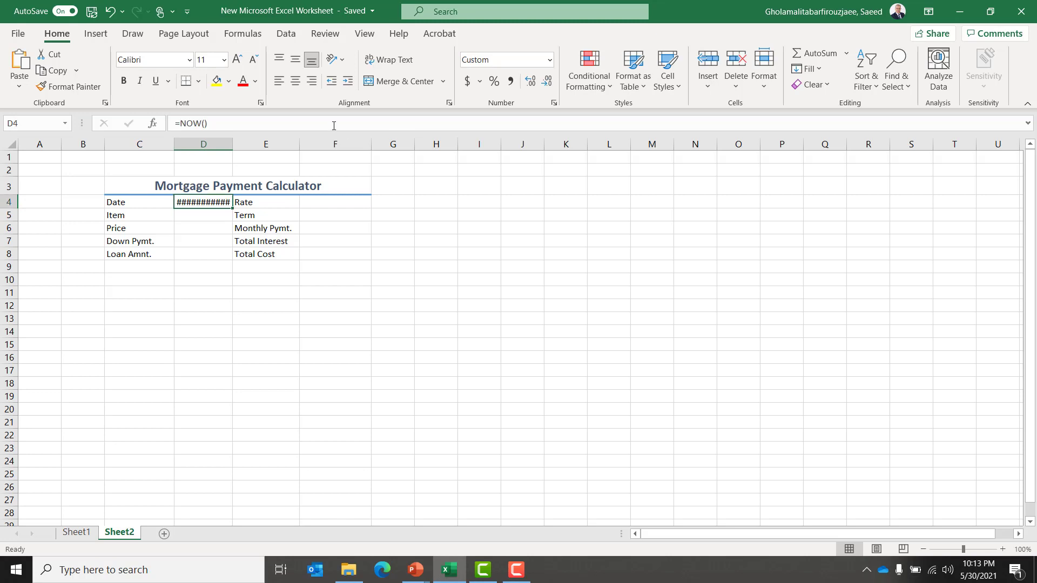
Widen column D and format the date in D4 with the 14-Mar-12 date style.
drag(232, 146, 243, 145)
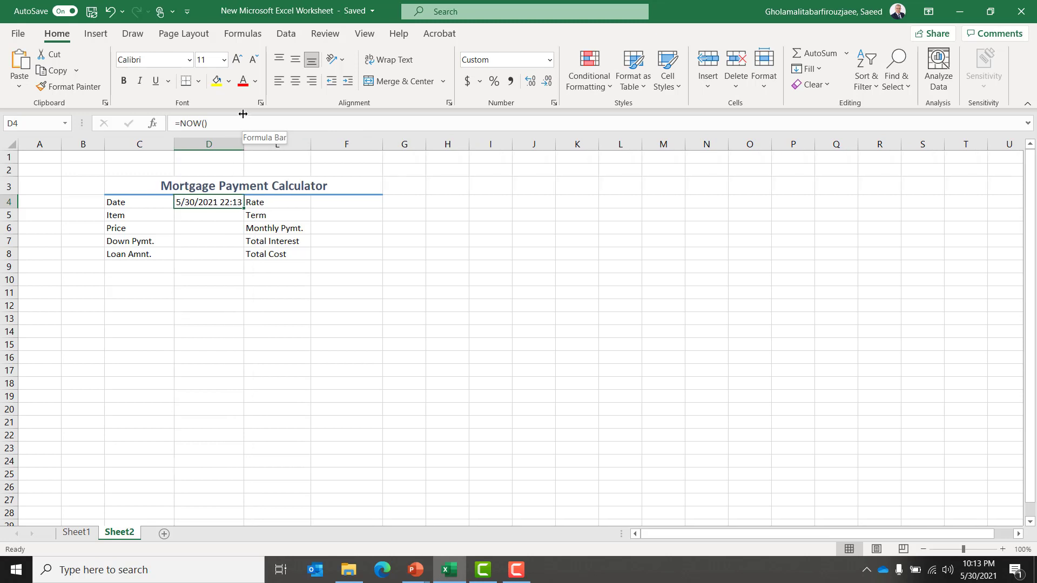
right_click(216, 202)
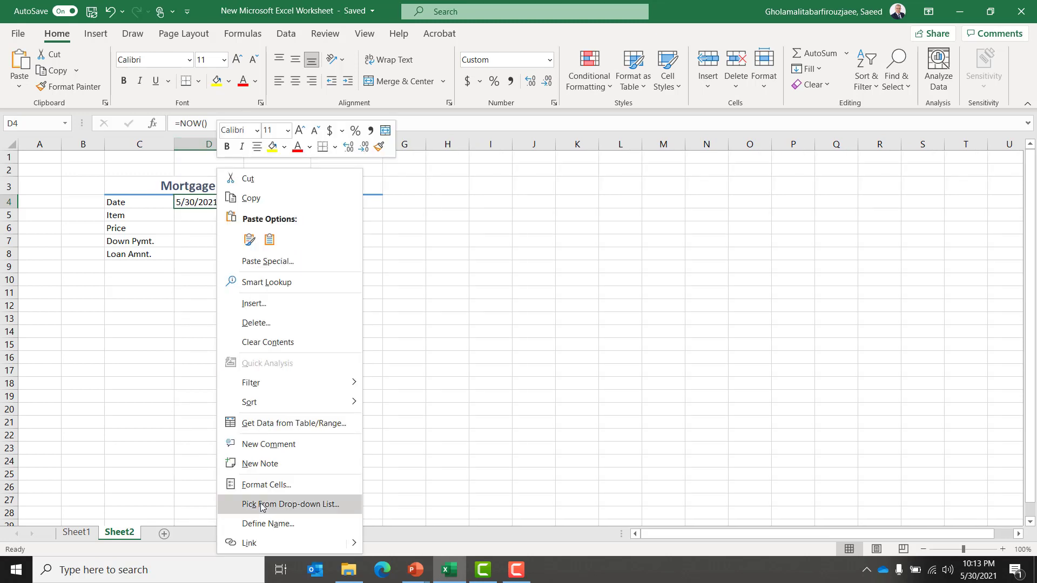
click(293, 485)
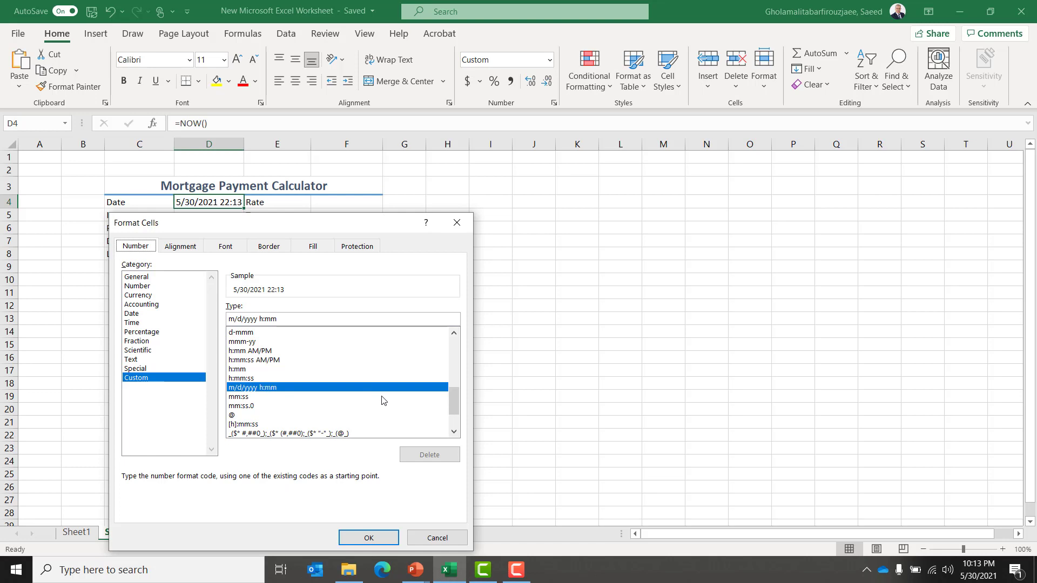
click(134, 314)
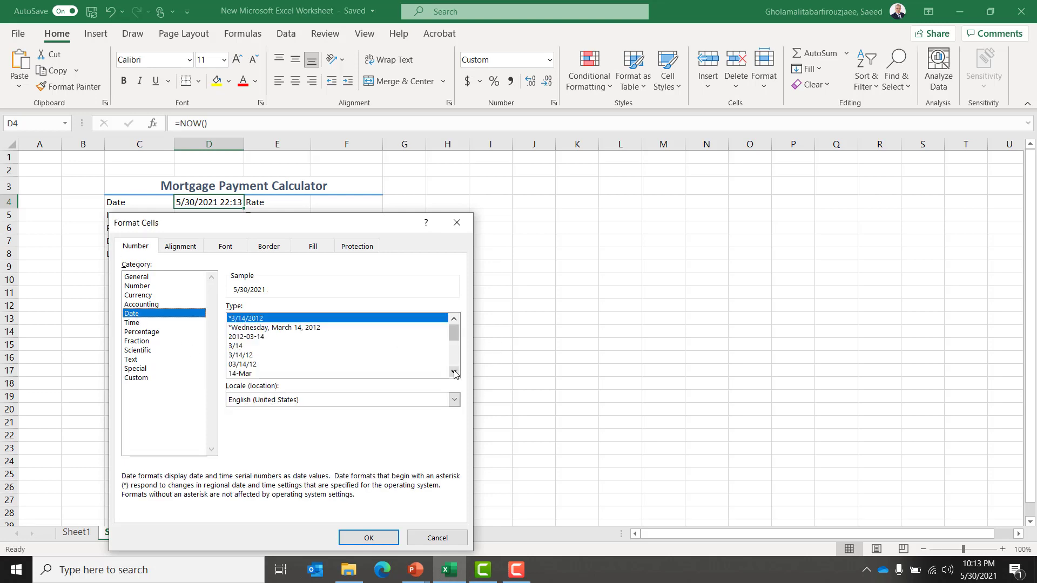
double_click(454, 371)
click(454, 372)
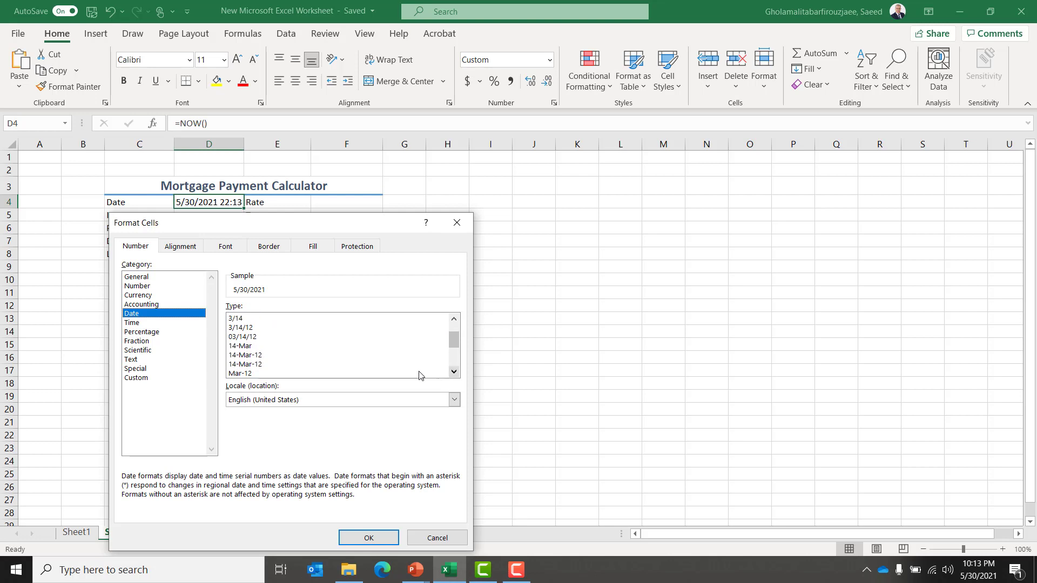
click(259, 357)
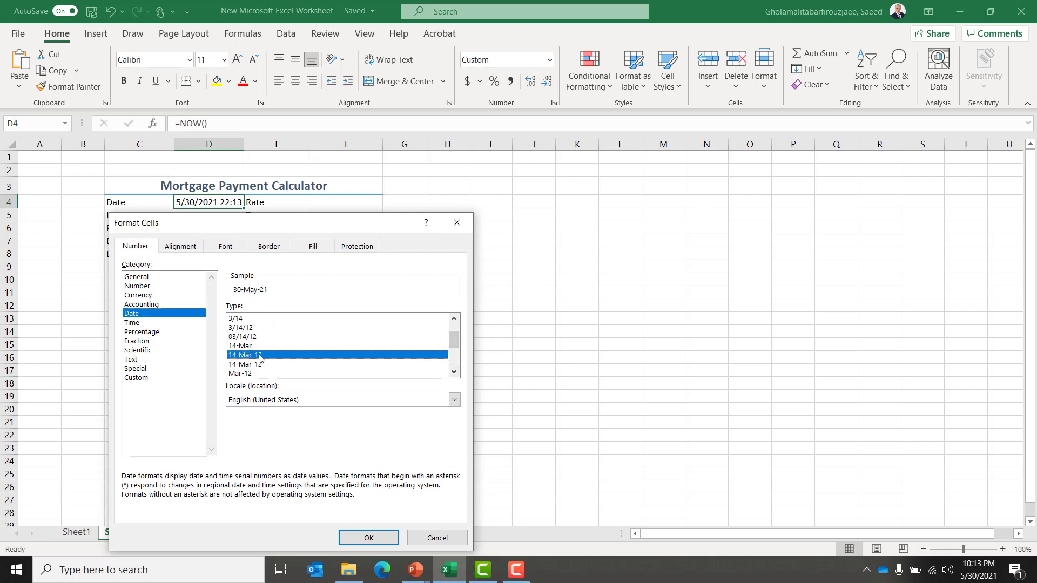
click(376, 538)
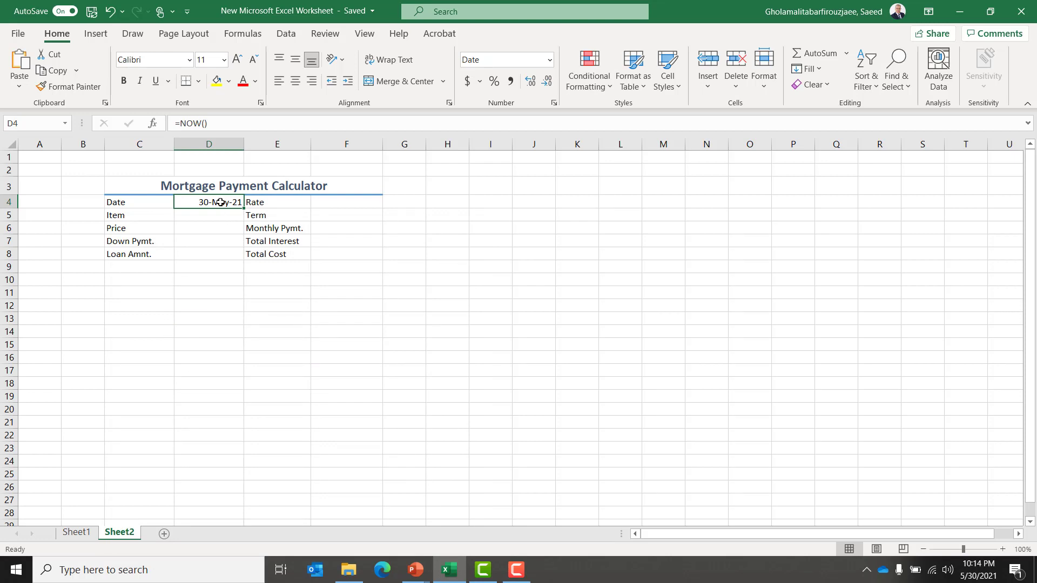
Enter House as the item in D5.
click(197, 219)
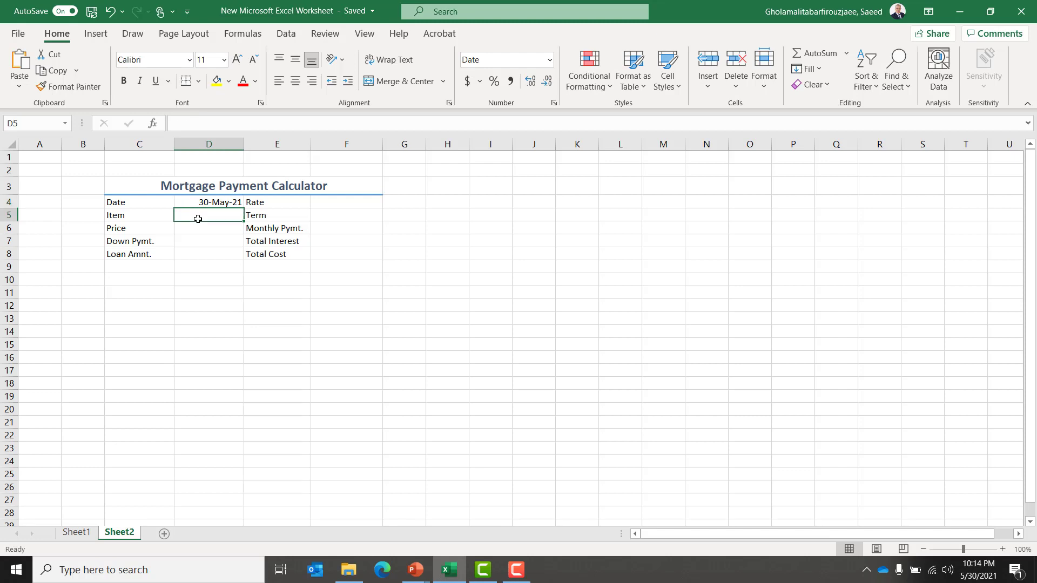
text(Hou)
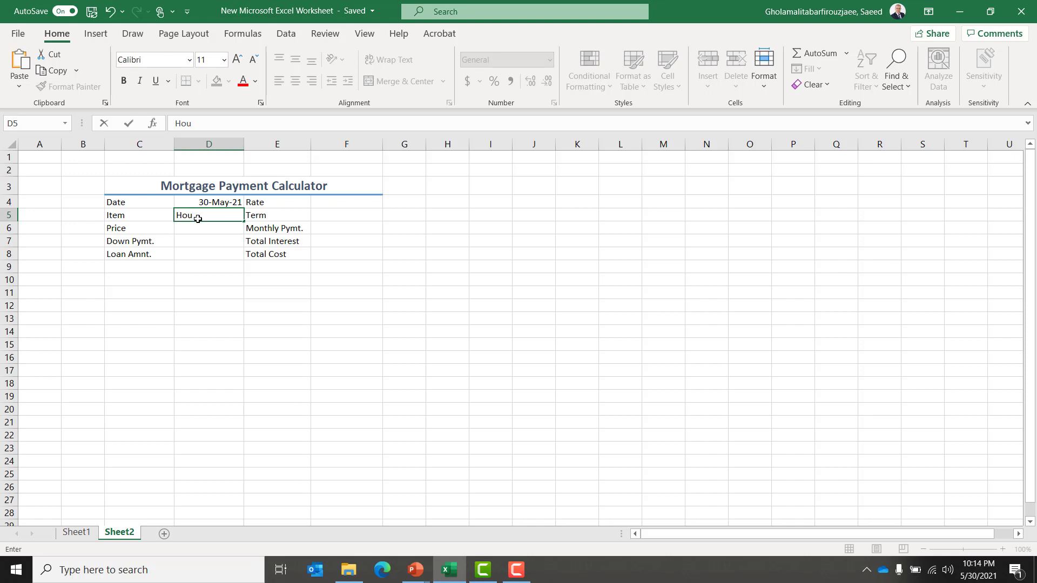
text(se)
key(Return)
click(198, 218)
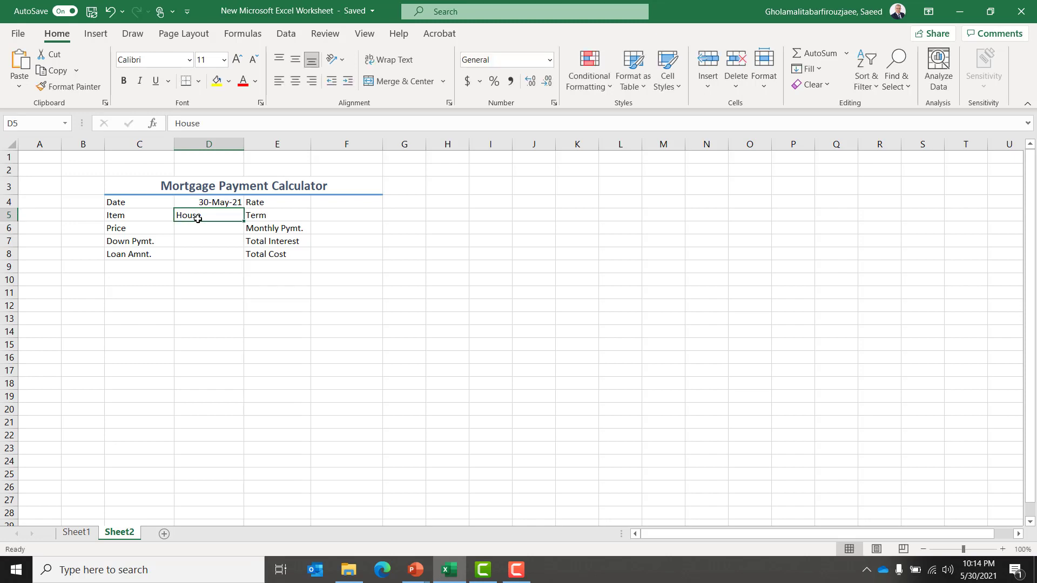
Enter the price 369000 in D6 and the down payment 75000 in D7.
key(Up)
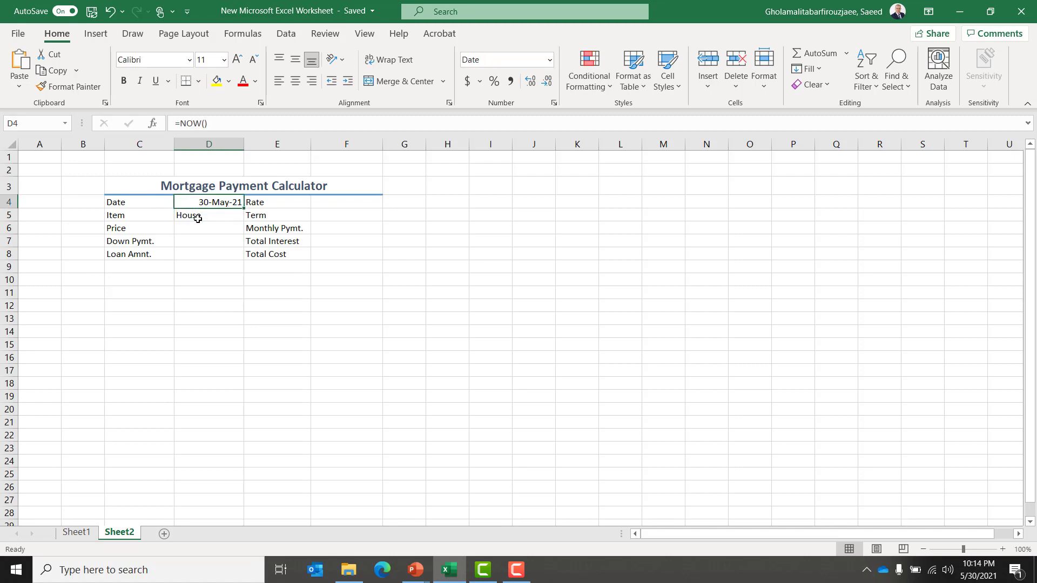
key(Down)
key(Down)
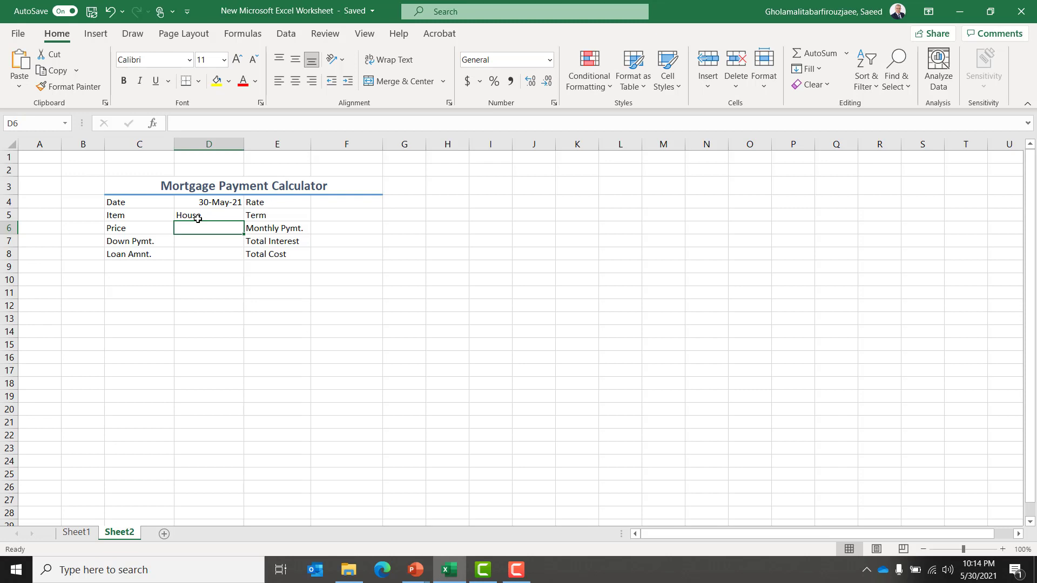
text(36)
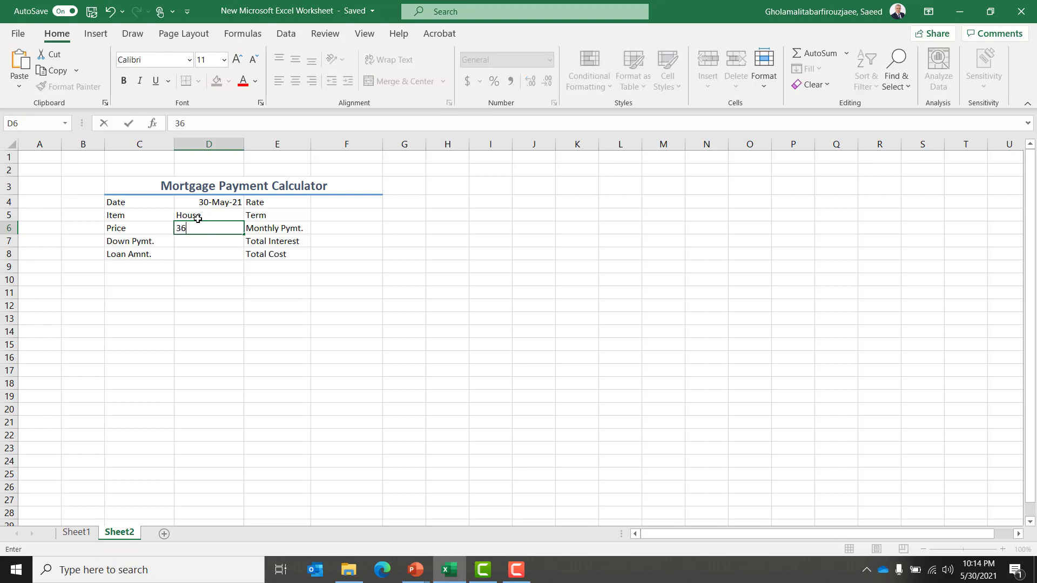
text(9000)
key(Return)
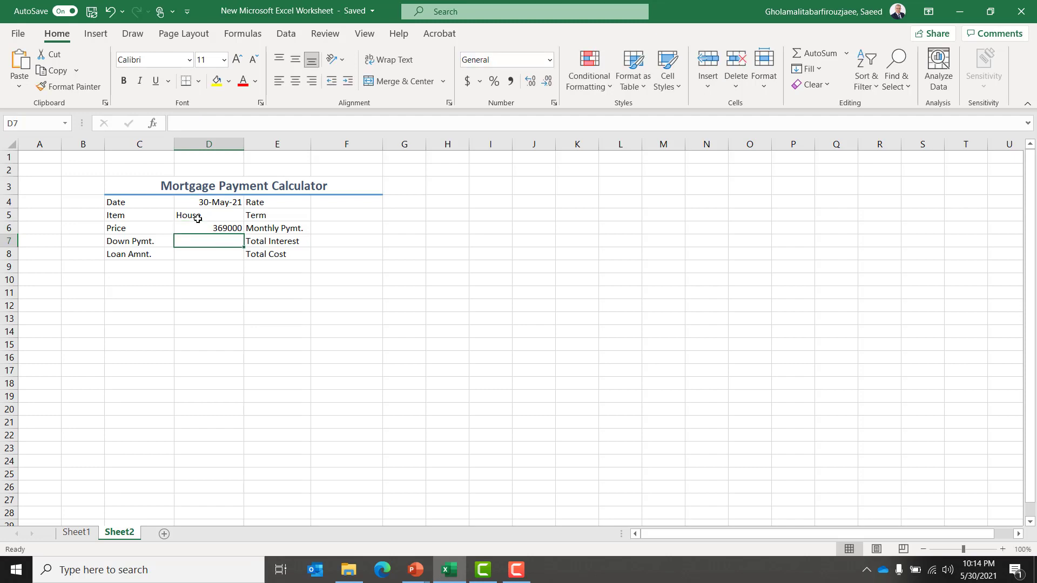
text(75000)
key(Return)
Format D6 to D8 as Currency with 2 decimal places and the $ symbol.
key(Up)
key(Up)
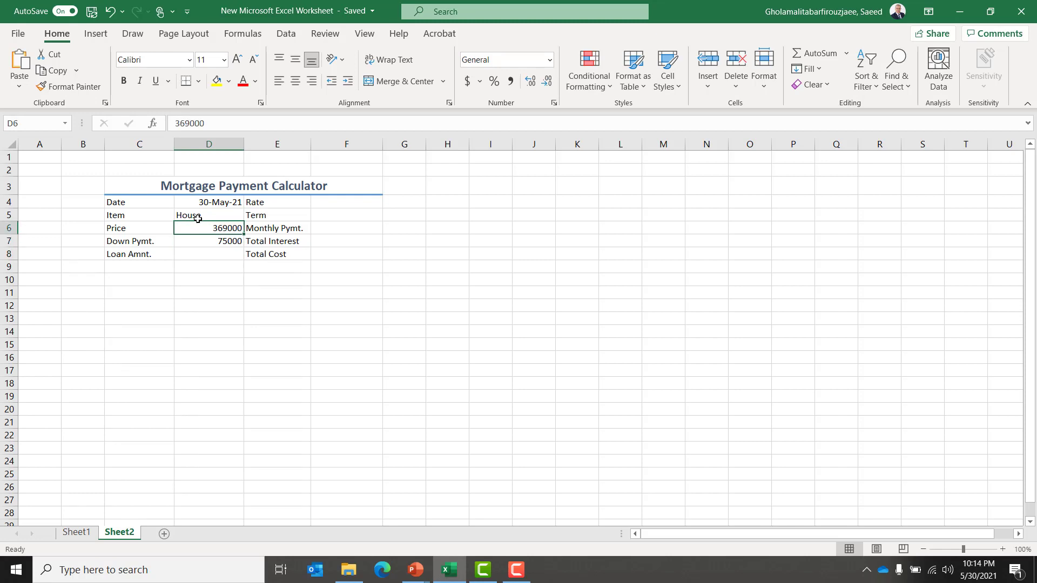
key(shift+Down)
key(shift+Down)
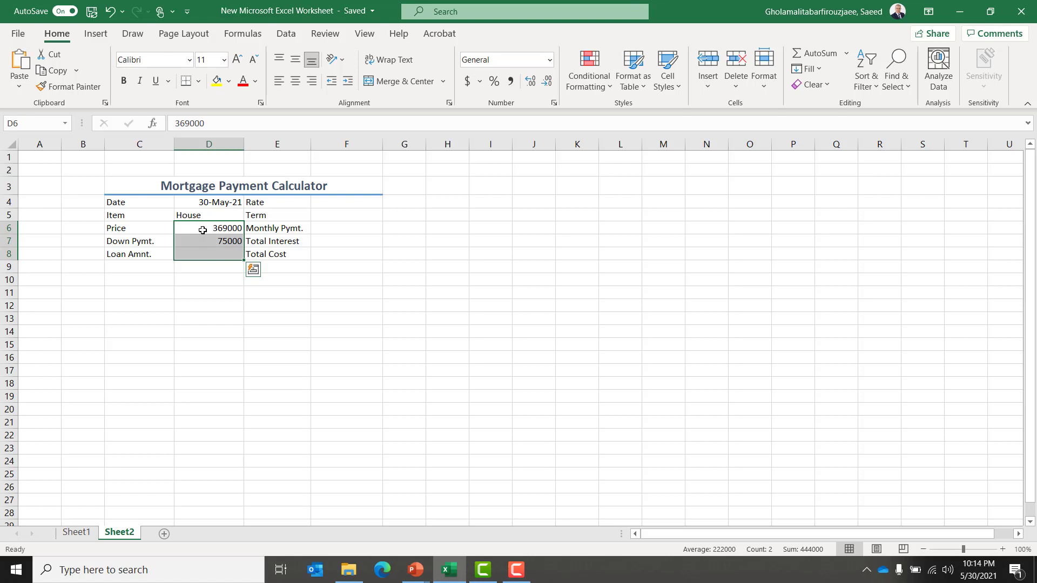
right_click(203, 230)
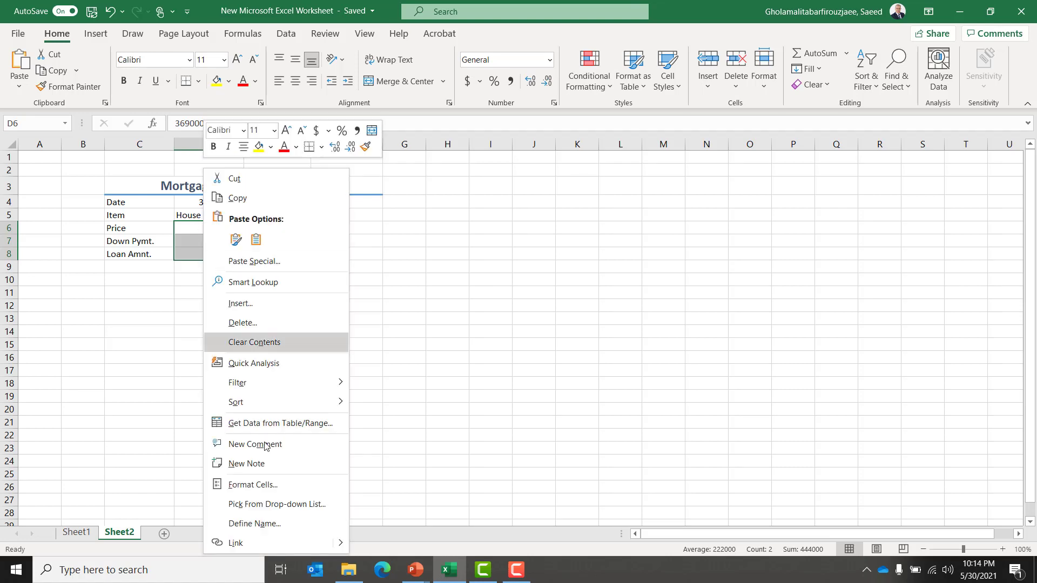
click(272, 489)
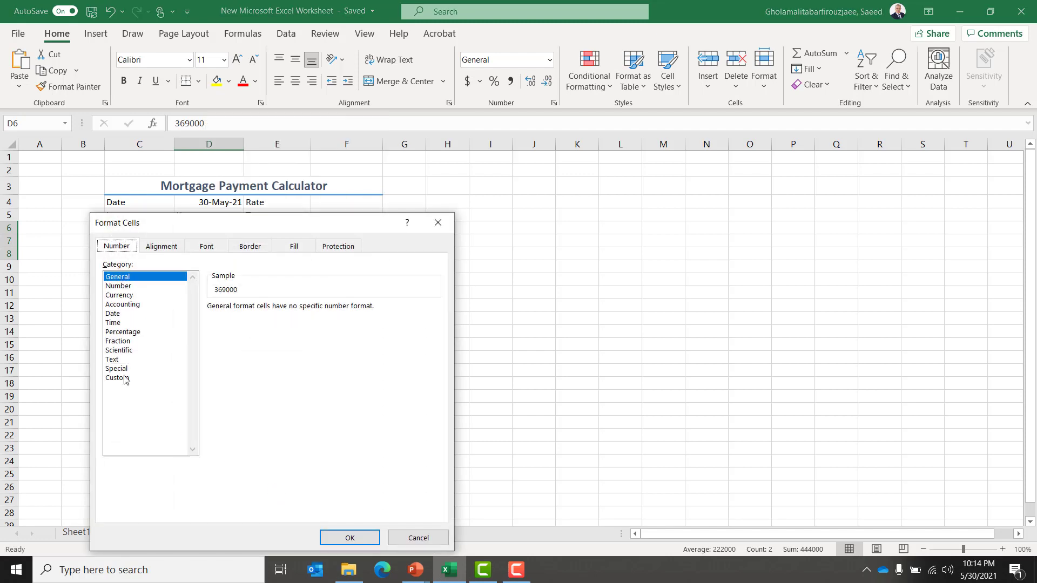
click(120, 295)
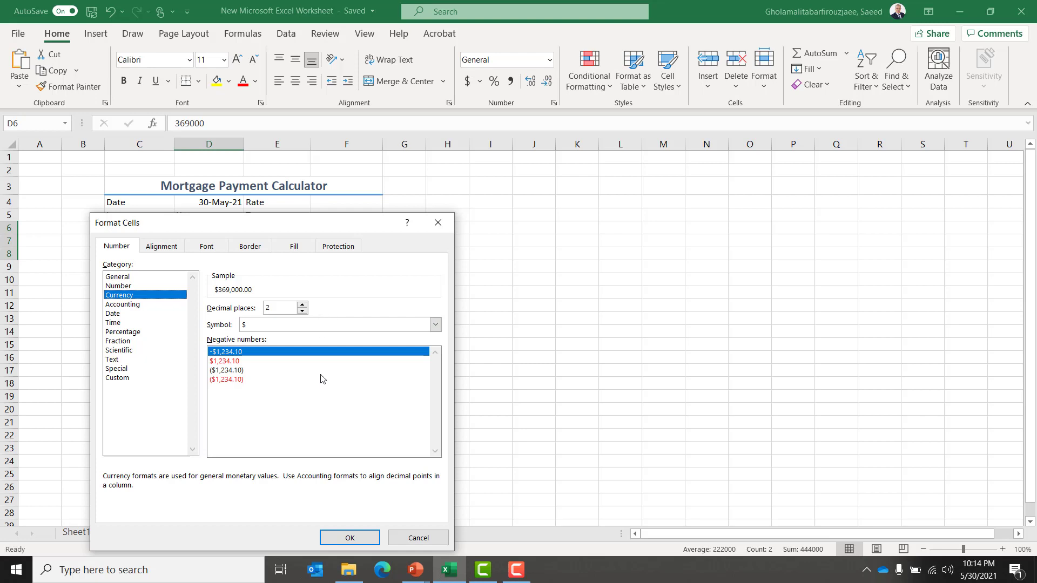
click(349, 538)
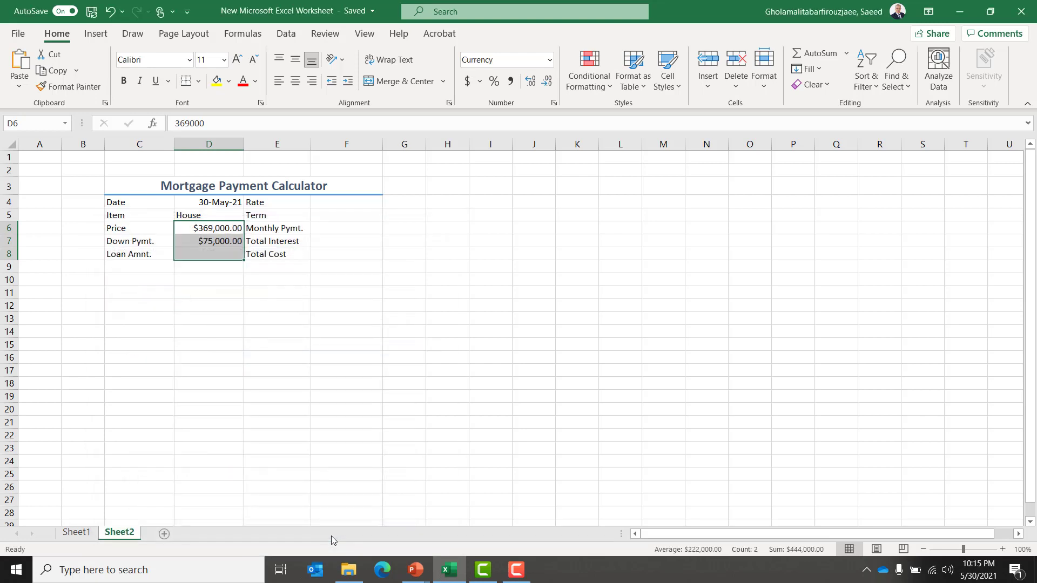
Left-align the values in D4 to D8.
key(Up)
key(Up)
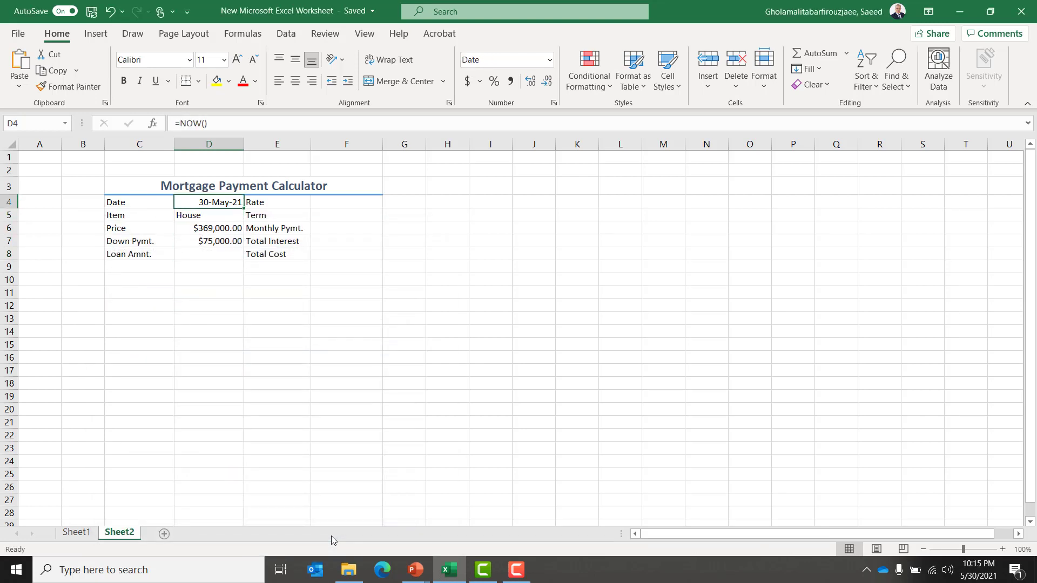
key(shift+Down)
key(shift+Down)
key(shift+Down)
key(shift+Down)
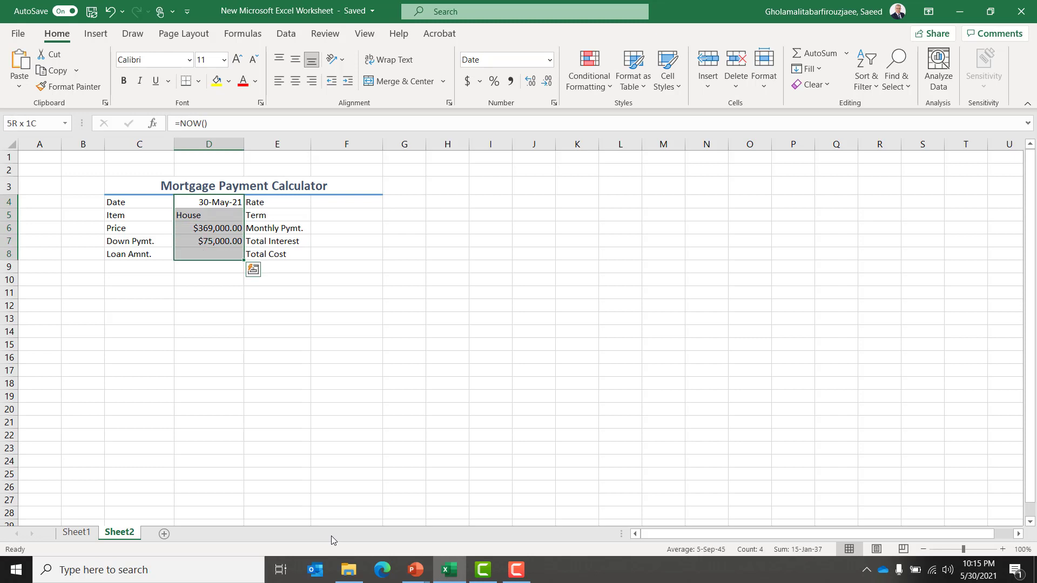
click(279, 81)
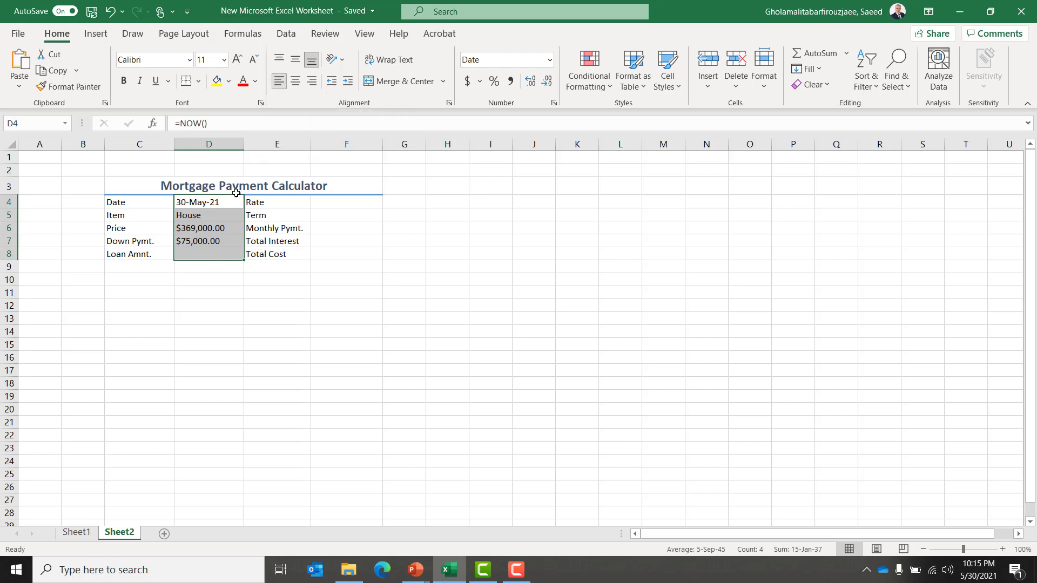
Format F6 to F8 as Currency with 2 decimal places.
click(196, 256)
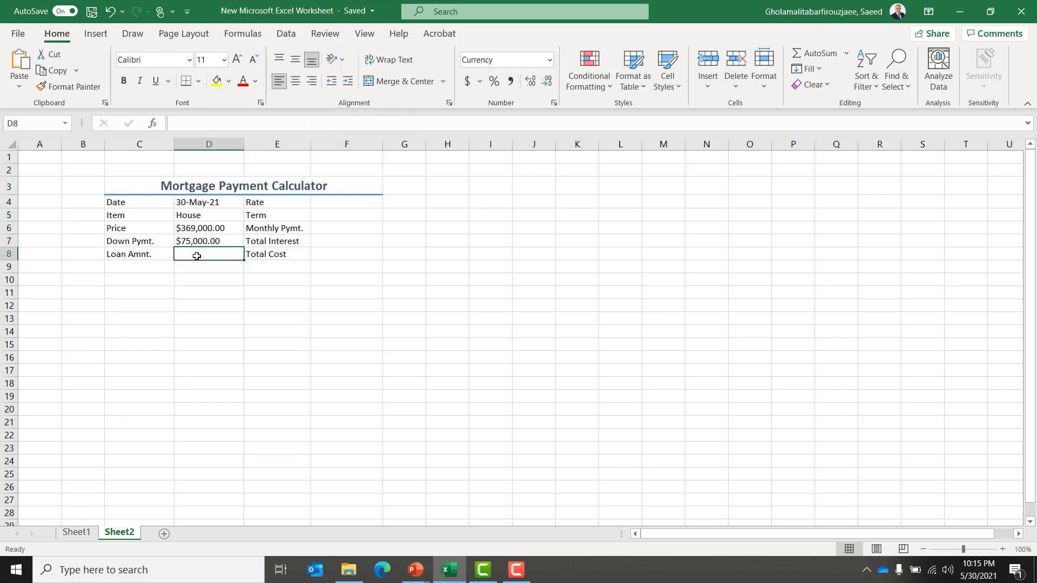
click(331, 227)
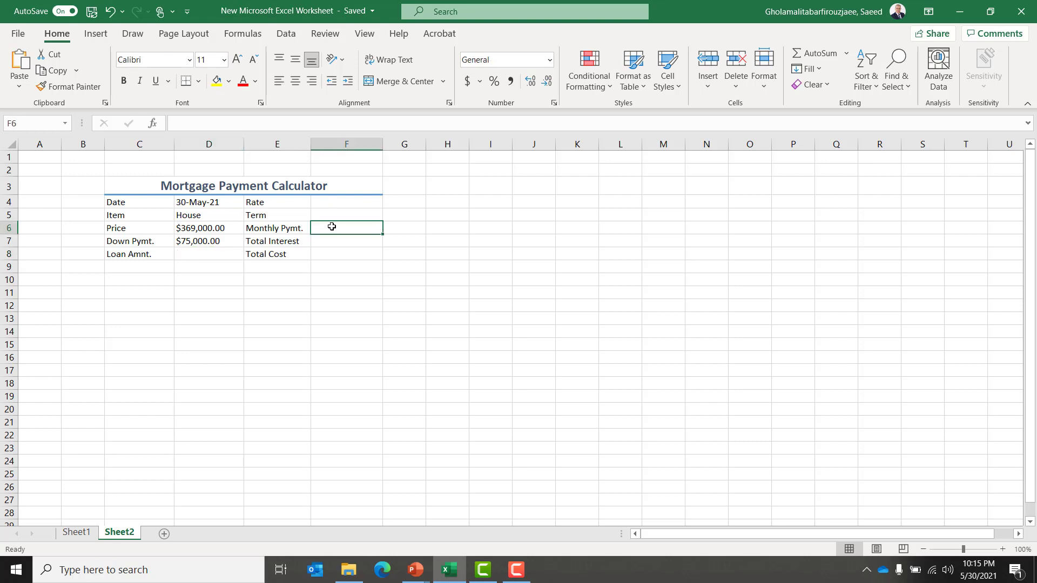
key(shift+Down)
key(shift+Down)
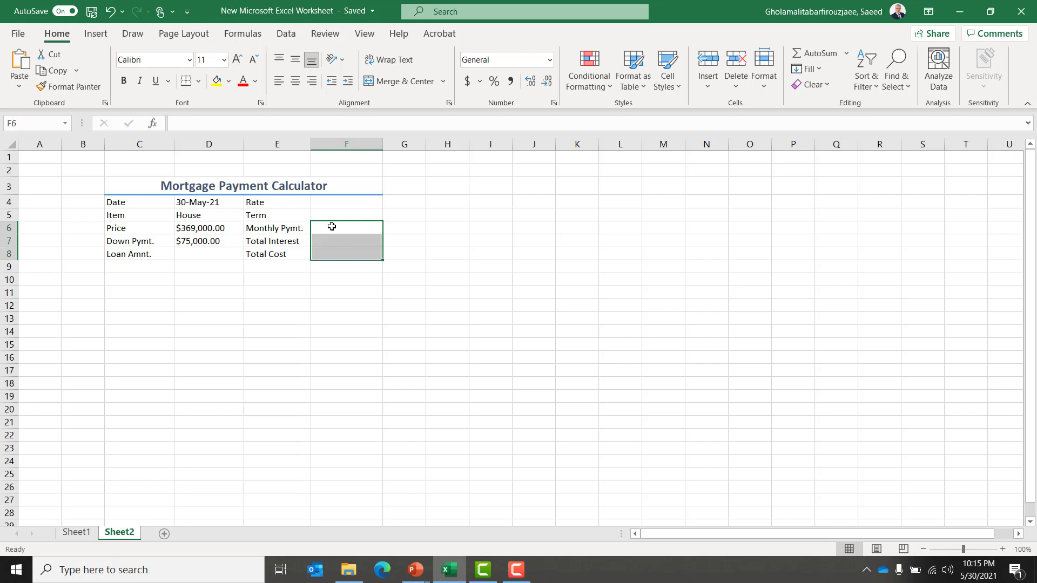
right_click(332, 227)
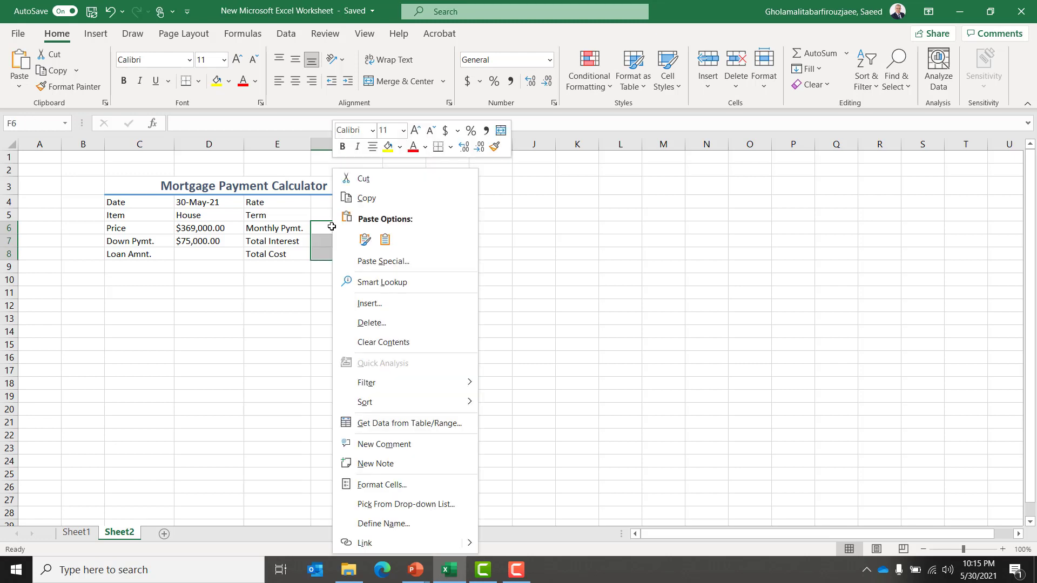
click(393, 493)
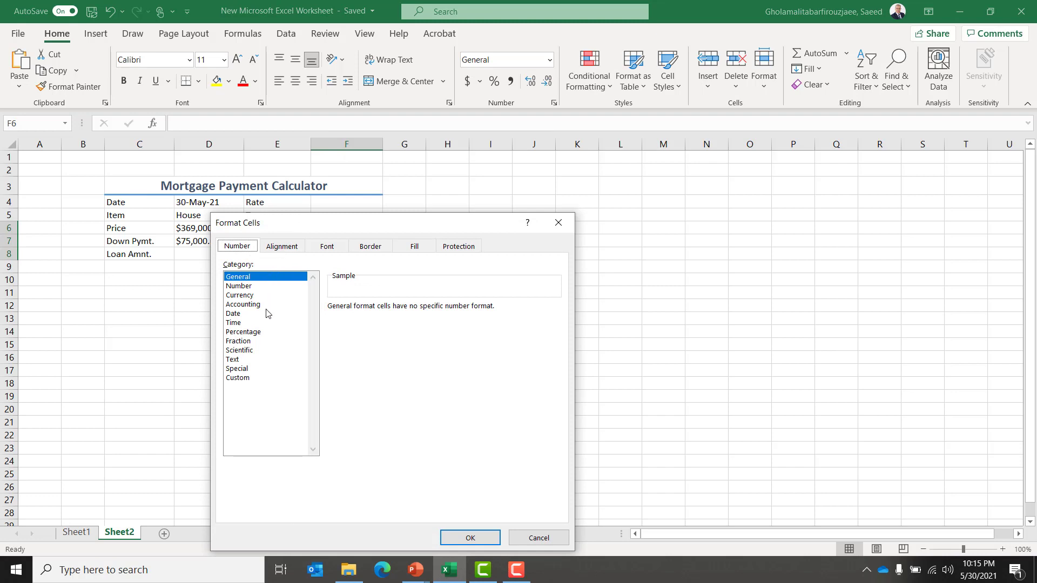
click(252, 296)
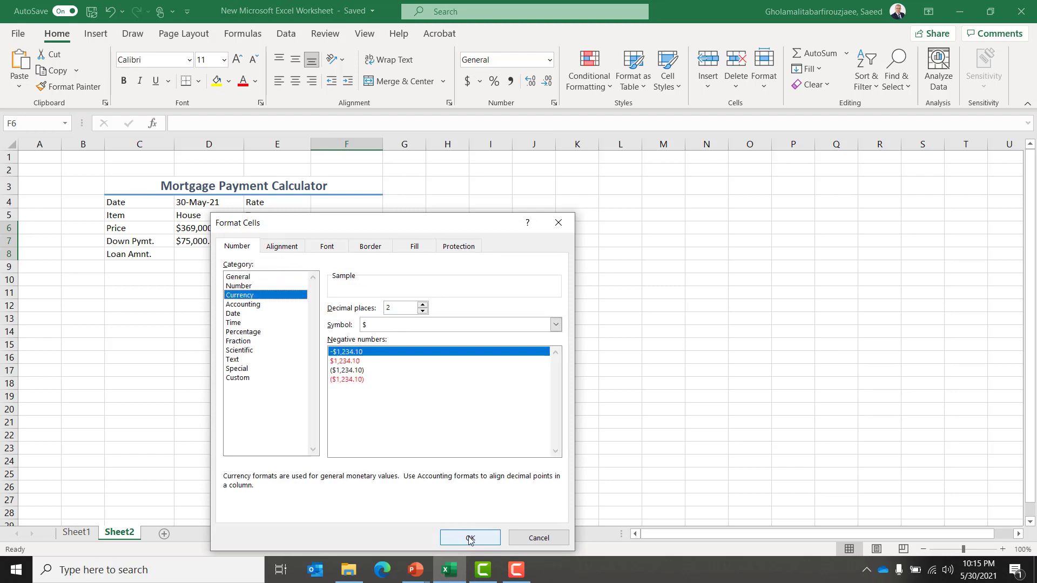
click(470, 538)
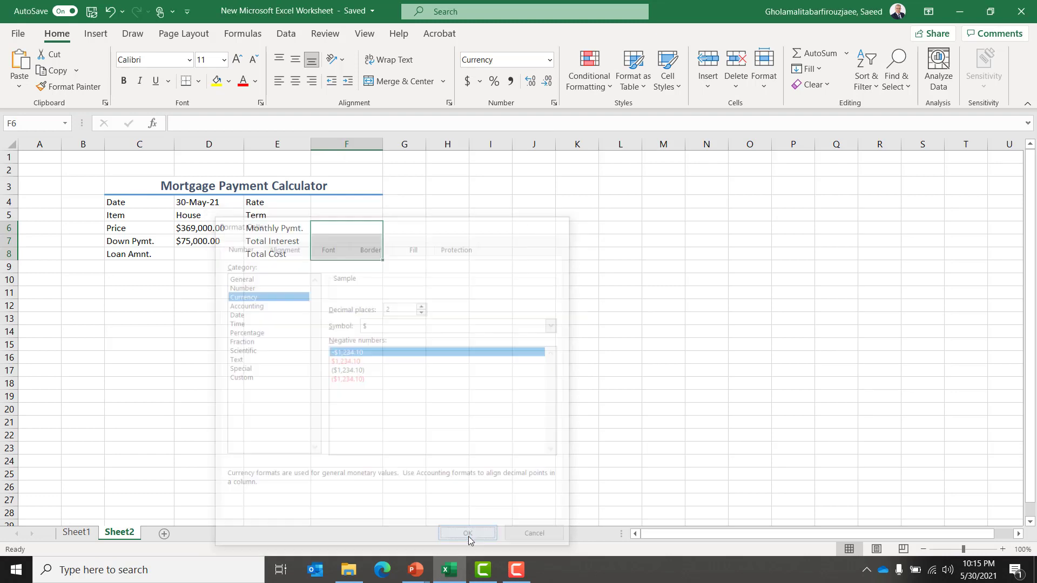
Enter the rate 3.375 in F4.
click(340, 199)
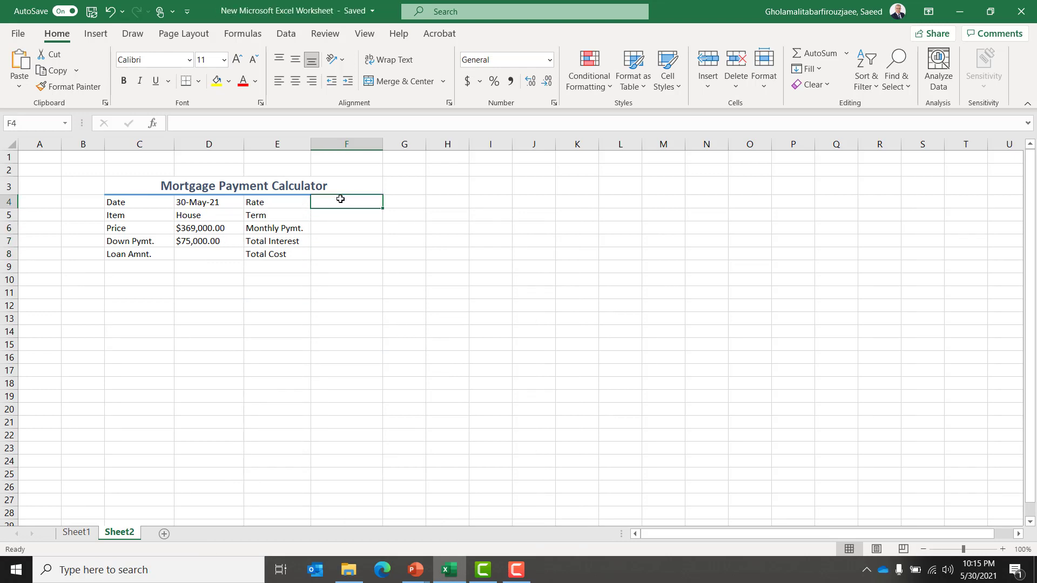
text(3.375)
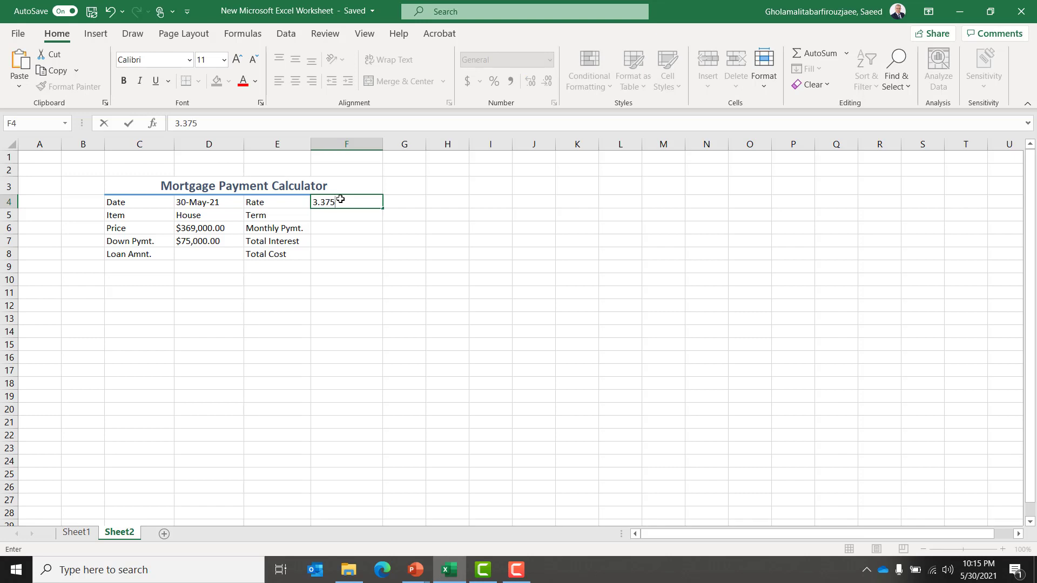
key(Return)
Format F4 as Percentage with 3 decimal places.
click(340, 199)
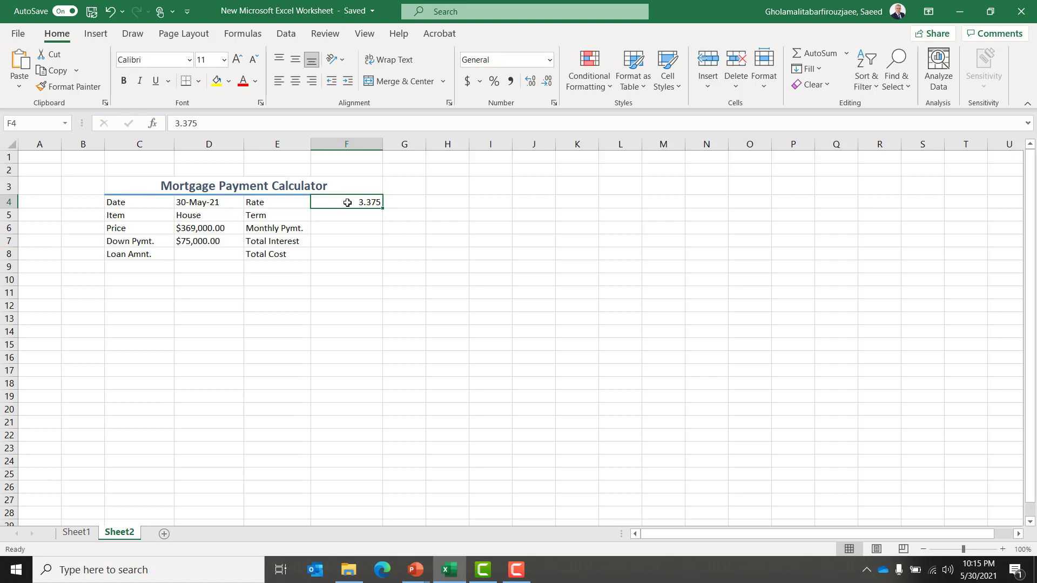
right_click(347, 203)
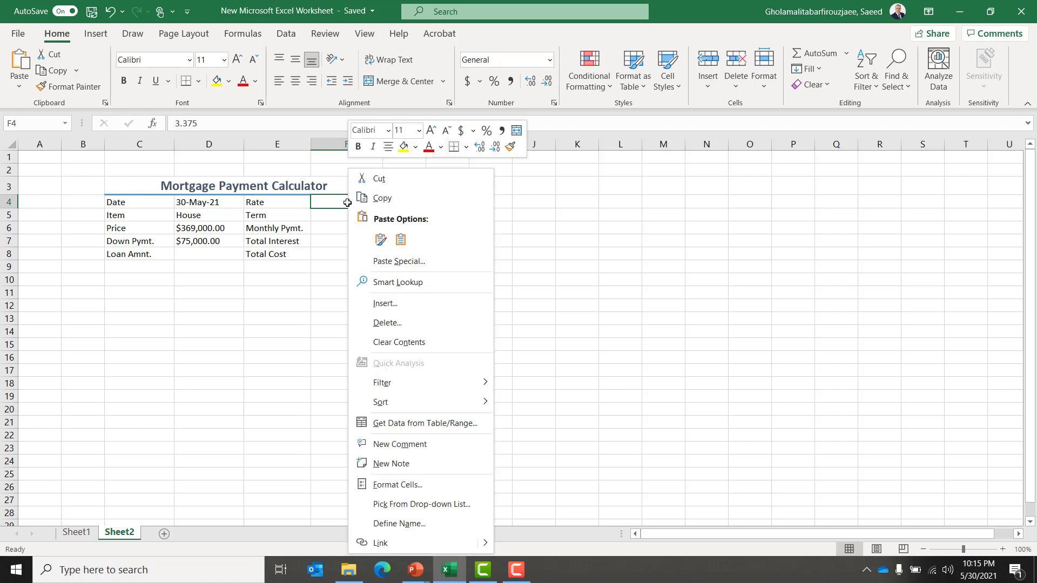
click(422, 488)
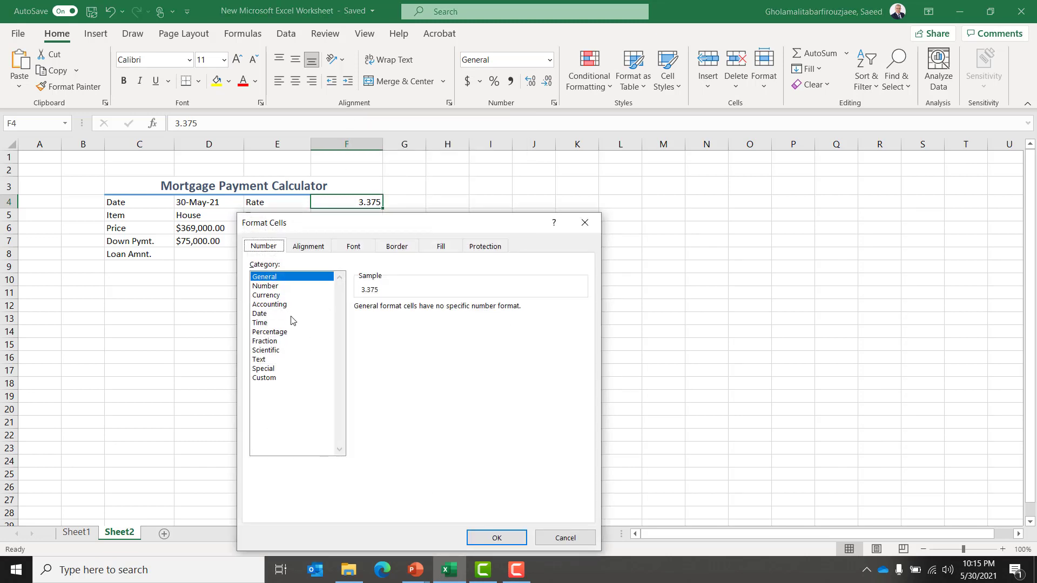
click(281, 332)
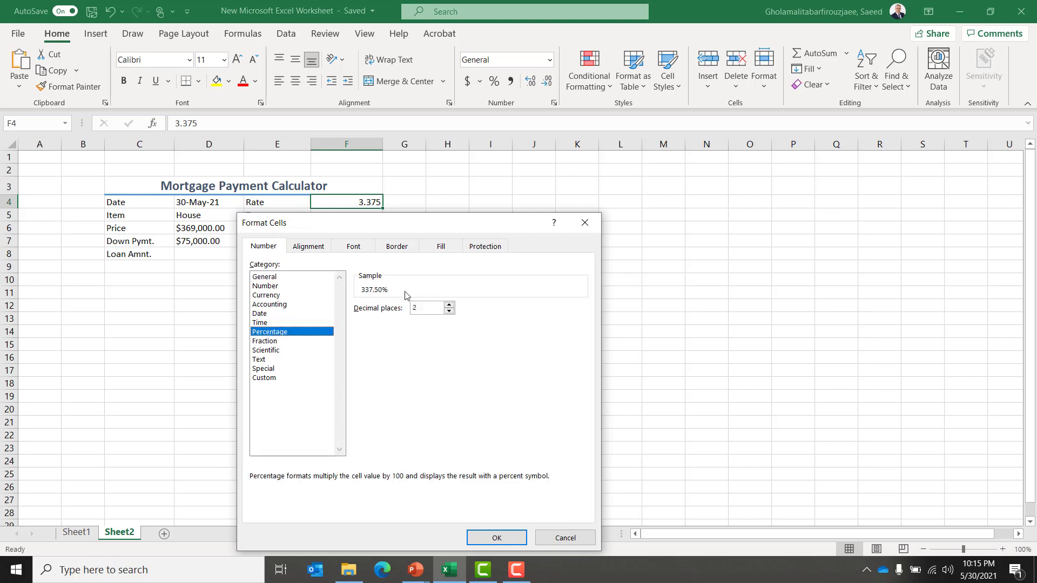
click(449, 305)
click(491, 535)
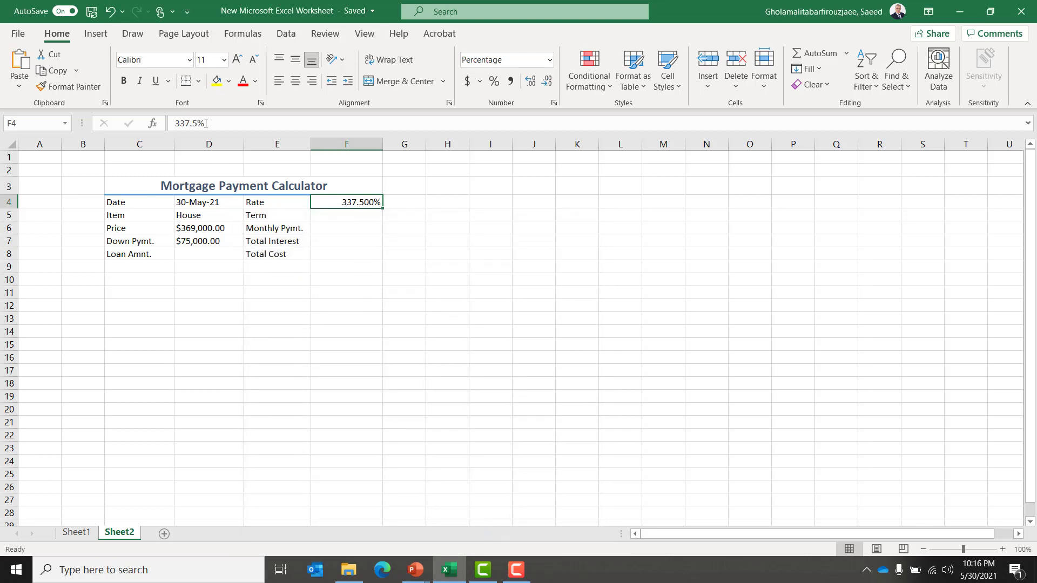
Re-enter the rate in F4 as 375%.
click(226, 129)
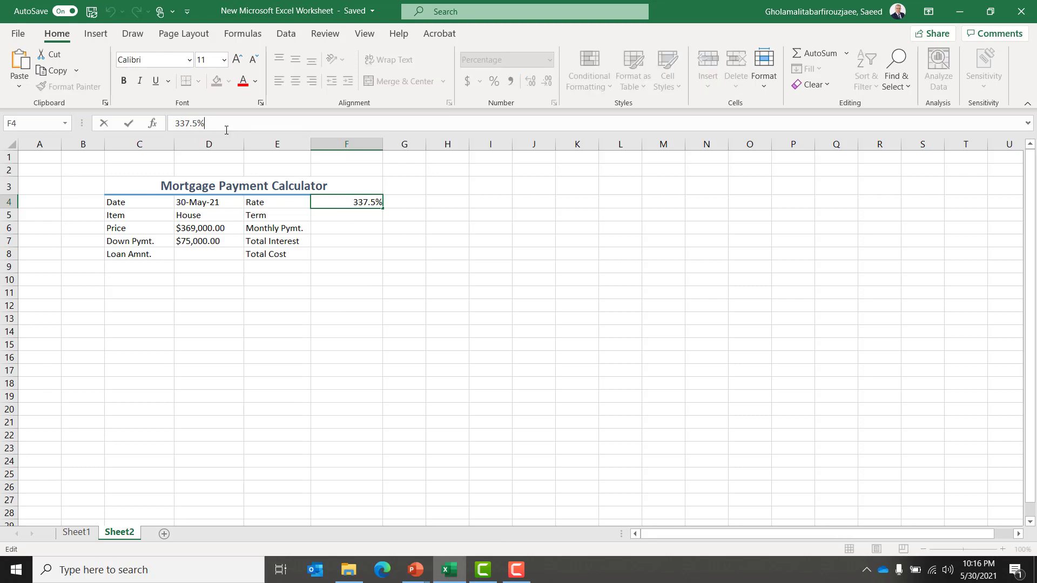
key(BackSpace)
key(BackSpace)
key(BackSpace)
key(BackSpace)
key(BackSpace)
text(375)
key(Return)
key(Up)
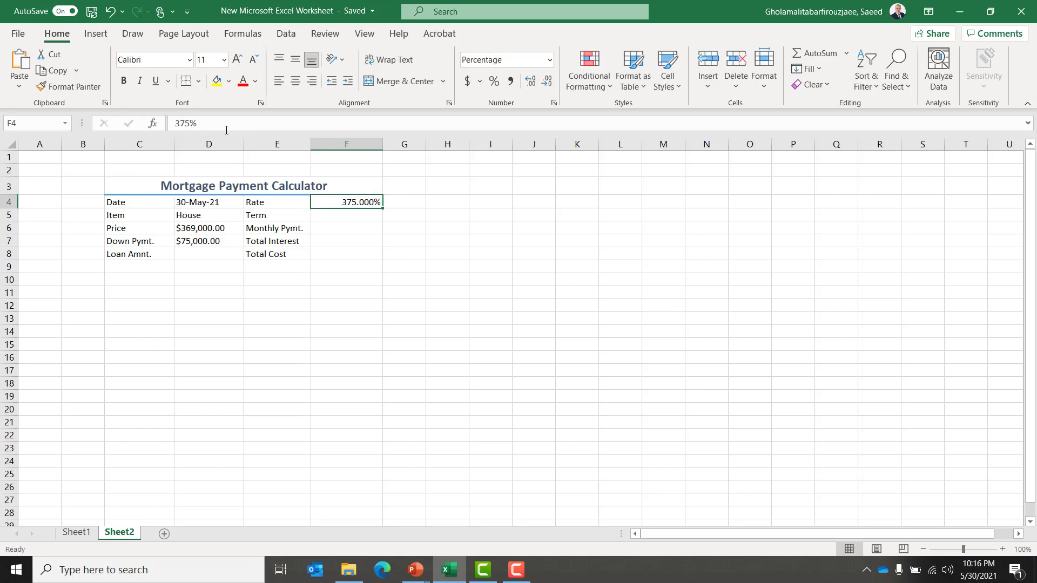
Correct the rate in F4 to 3.375%.
click(226, 130)
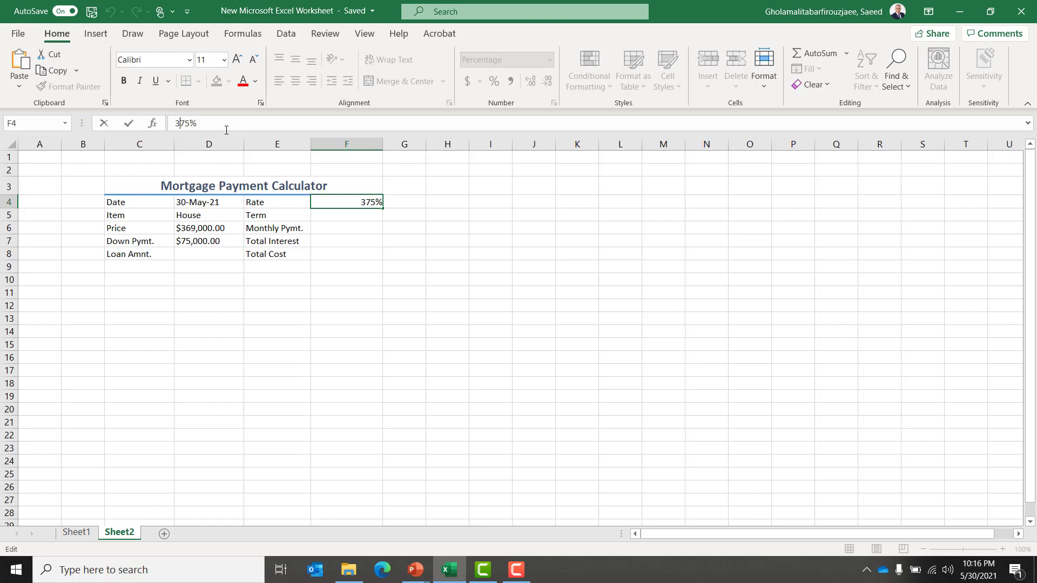
key(Left)
key(Left)
key(Left)
text(.3)
key(Return)
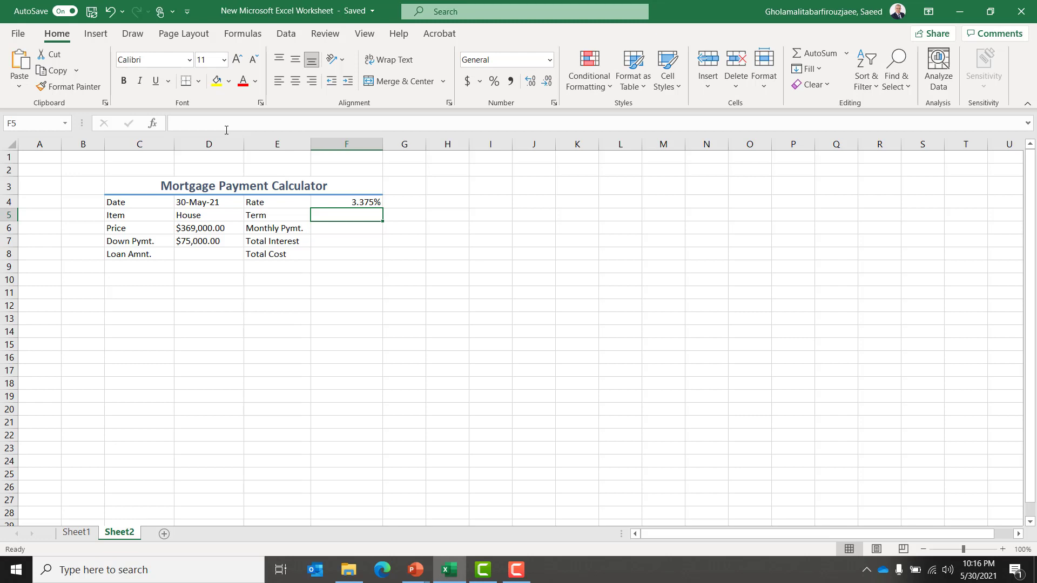
Enter the term 15 in F5.
text(15)
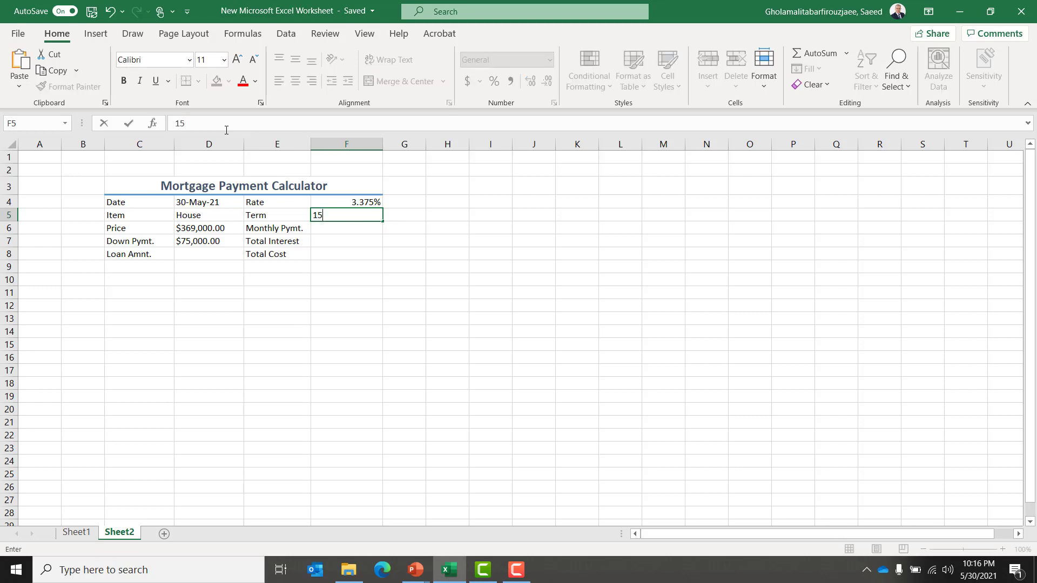
key(Return)
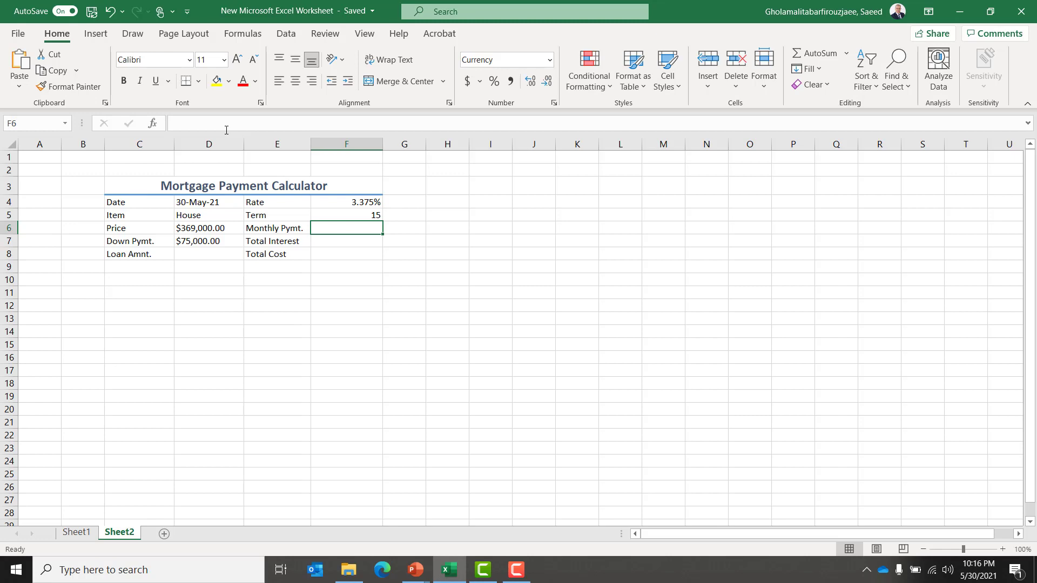
key(Down)
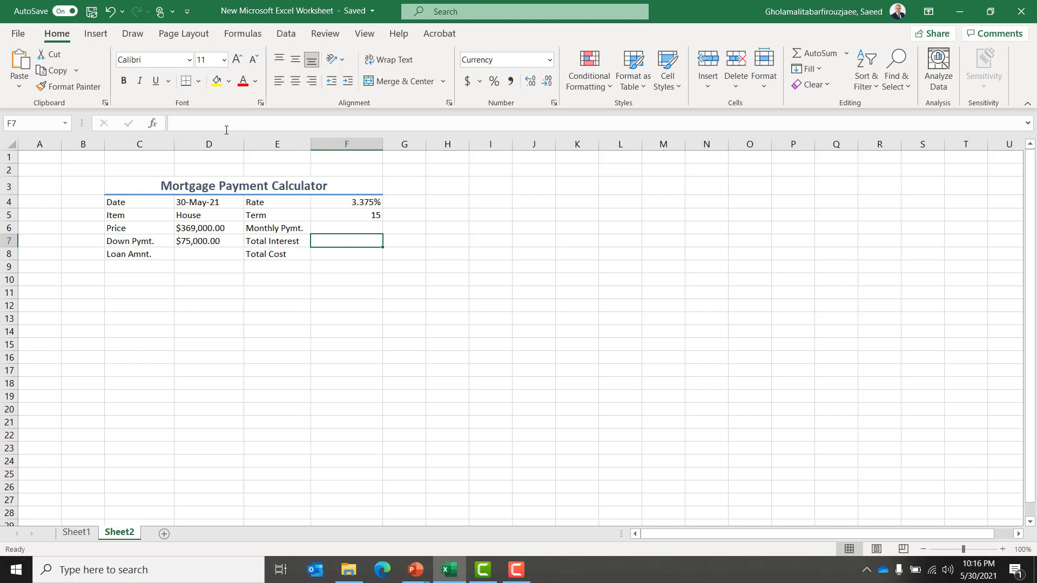
key(Left)
key(Left)
key(Left)
key(Down)
key(Right)
key(Right)
key(Up)
key(Right)
key(Left)
key(Left)
key(Down)
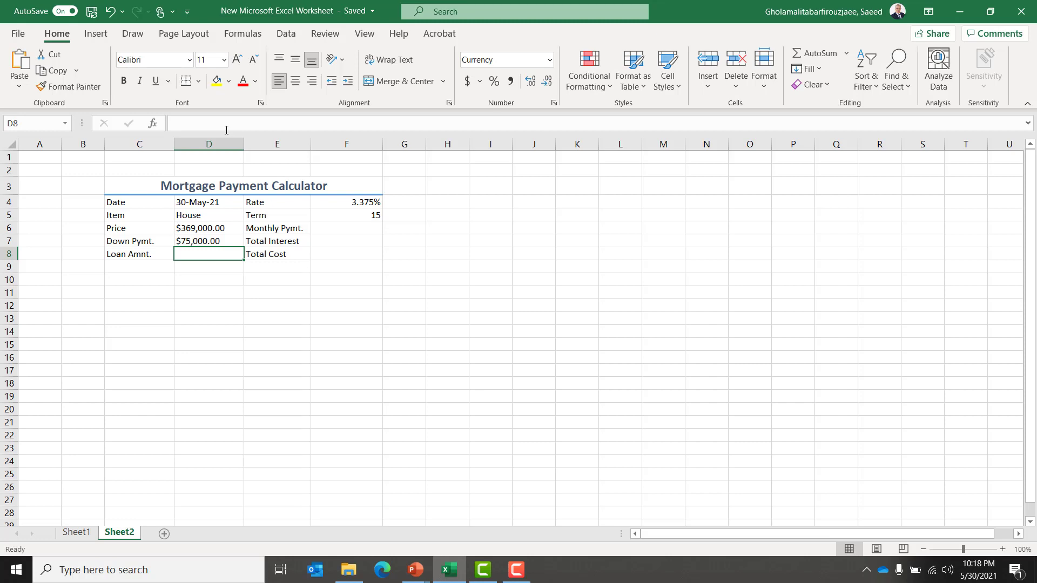
key(Up)
key(Up)
key(Up)
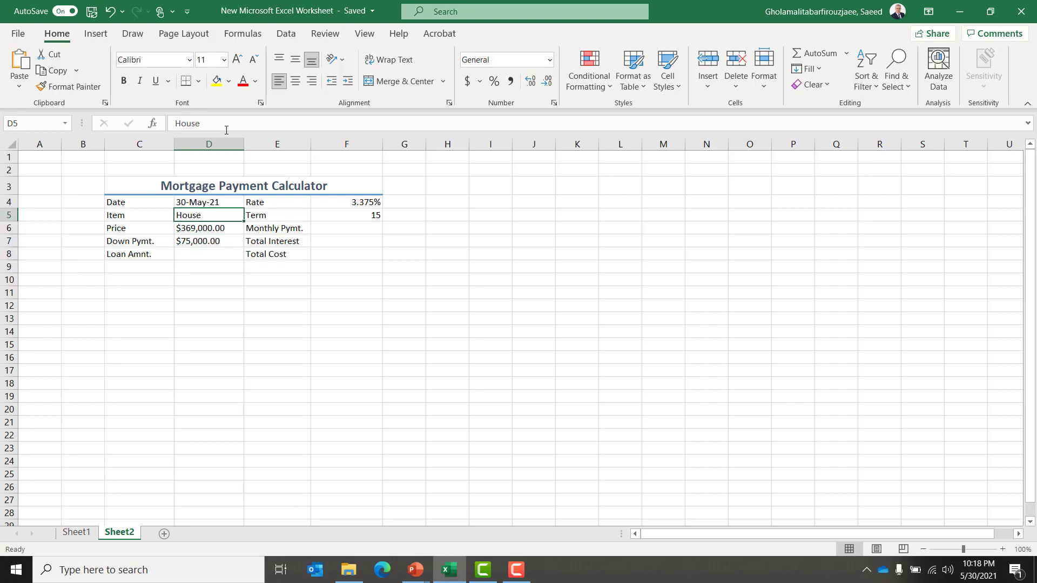
key(Down)
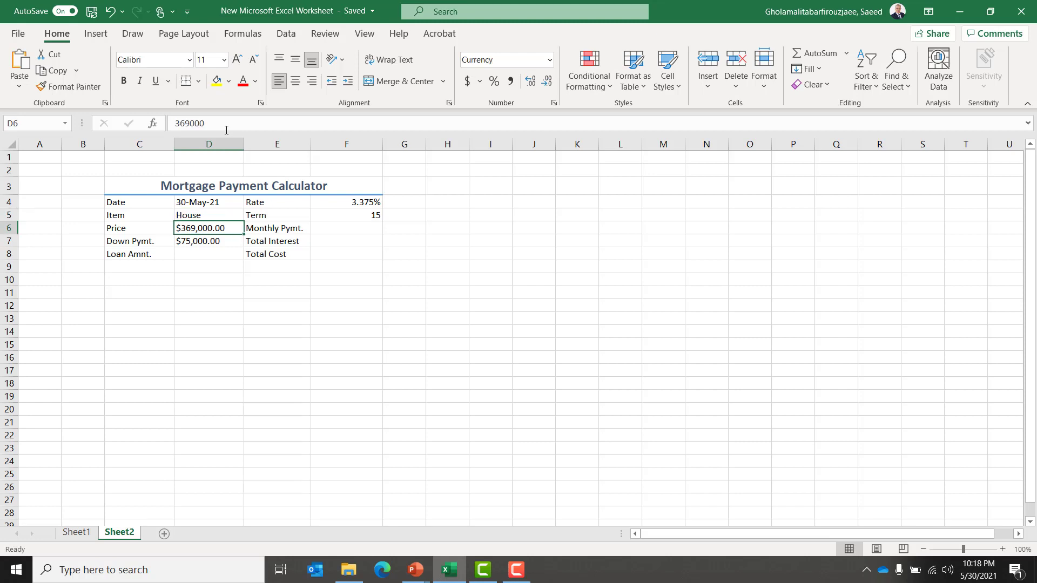
key(Left)
key(Up)
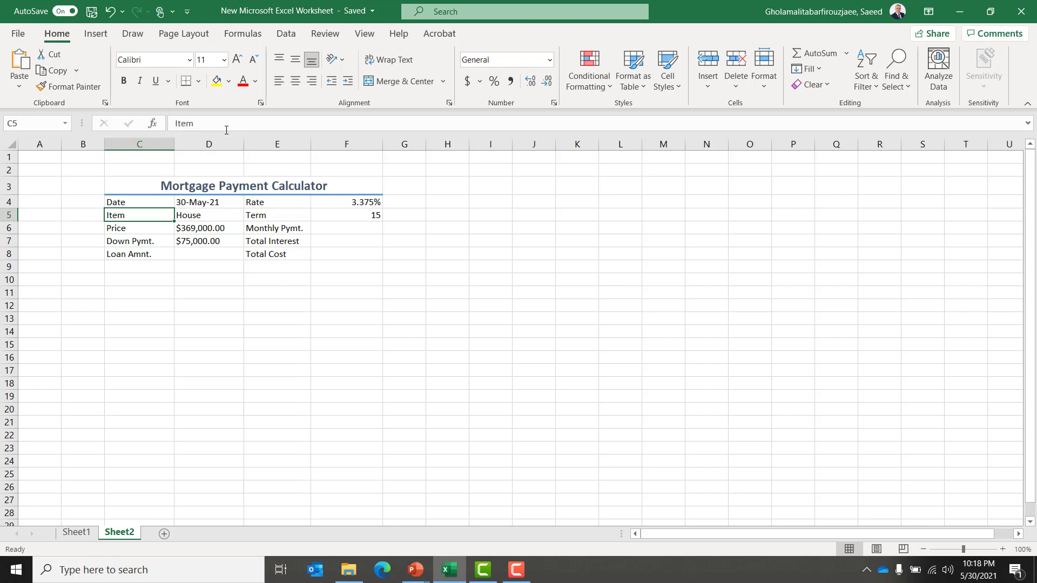
key(Right)
key(Up)
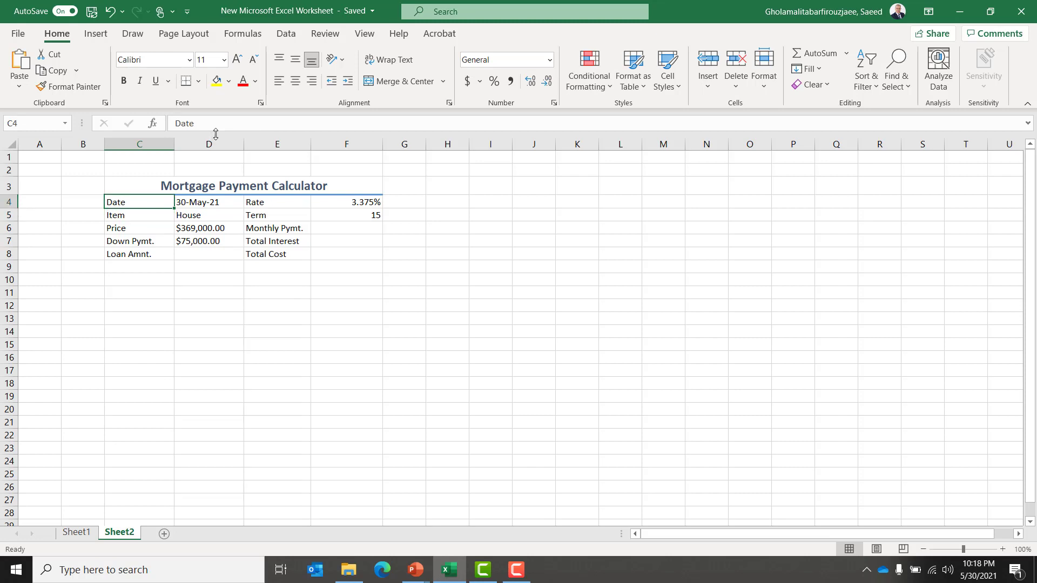
Create a defined name for D4 from the left-column label in C4 using Create from Selection.
key(shift+Right)
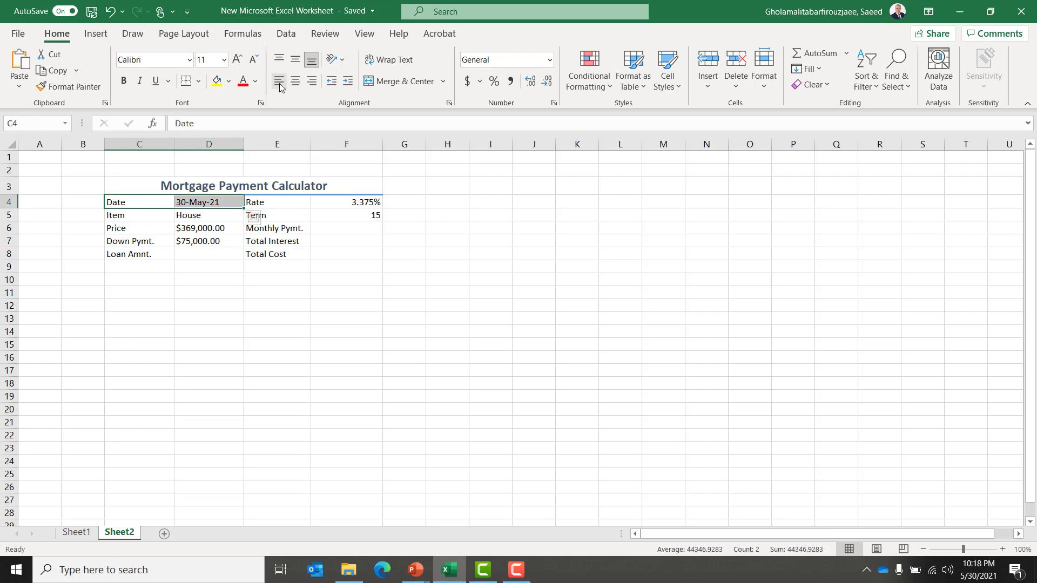
click(235, 35)
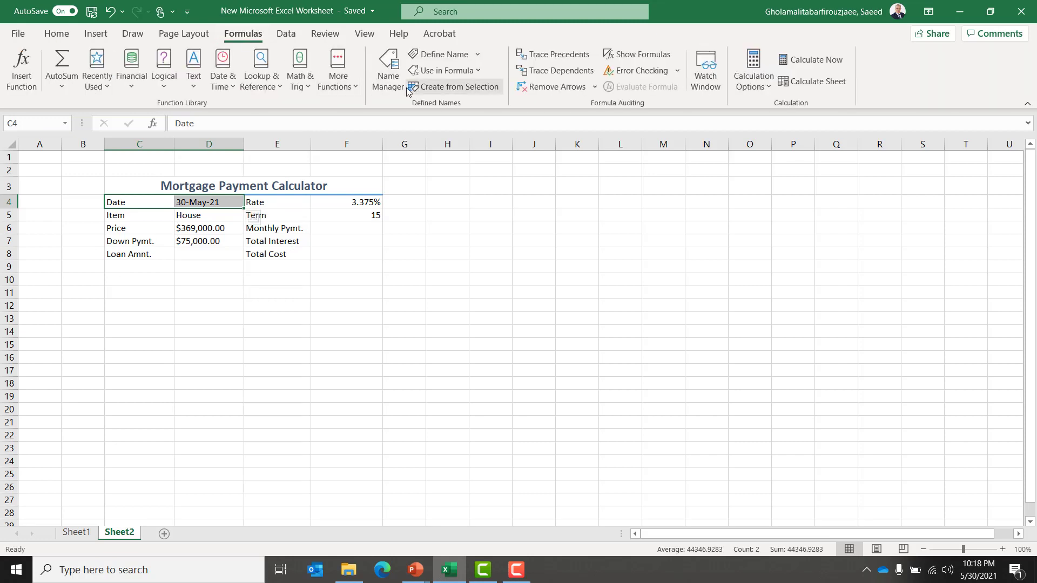
click(466, 88)
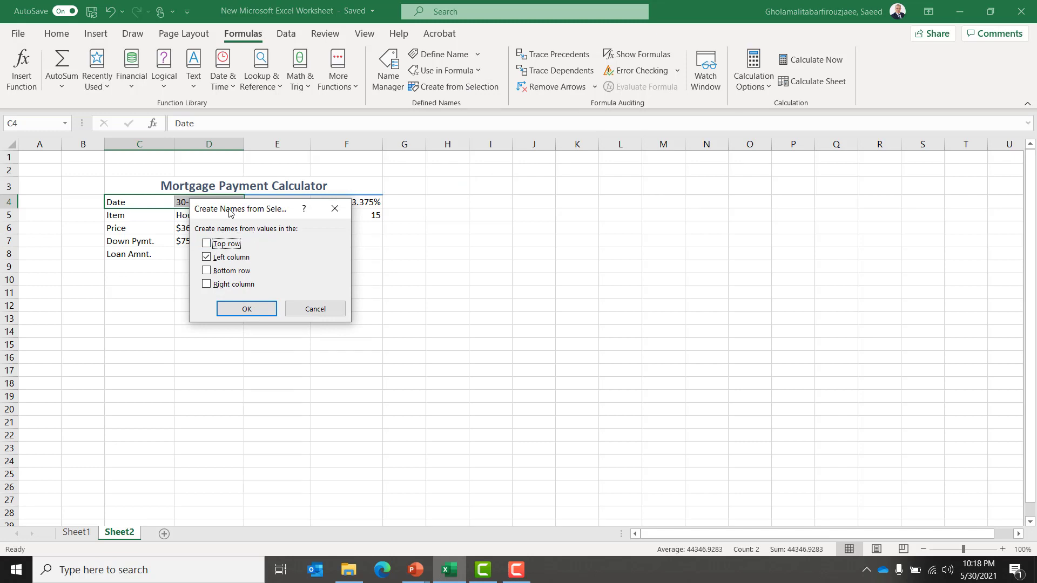
drag(229, 212, 305, 231)
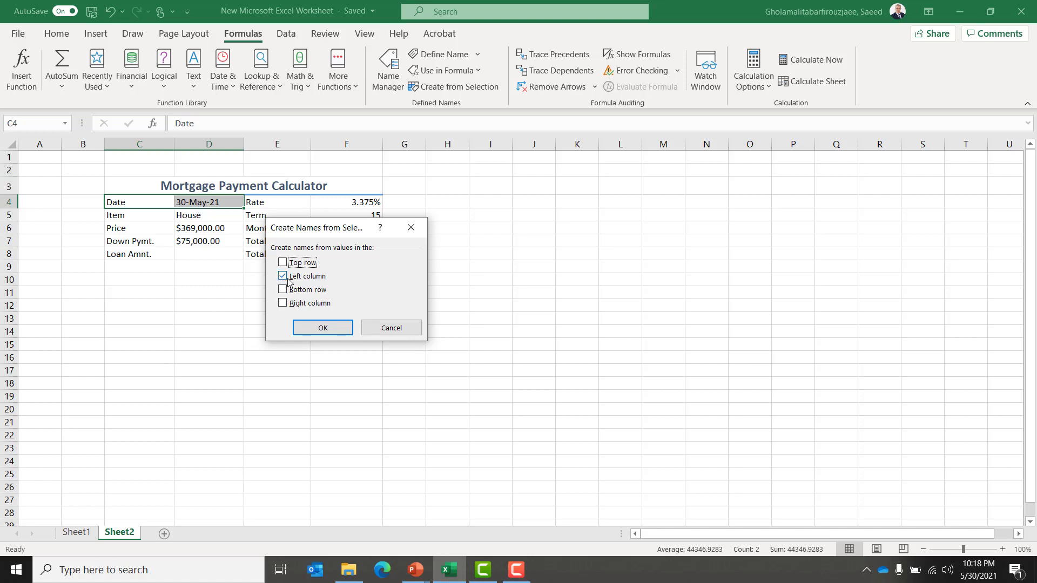
click(323, 328)
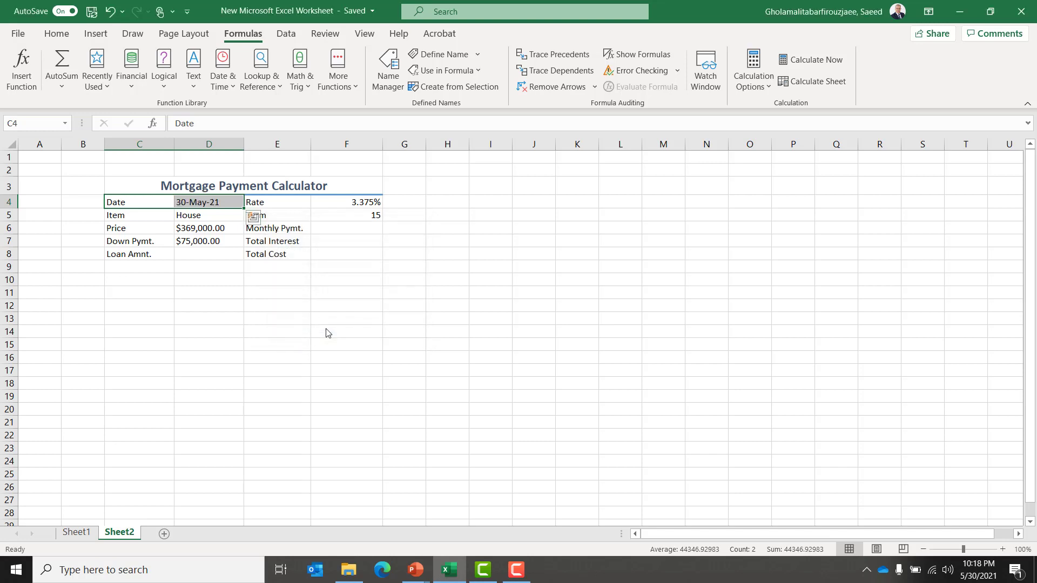
Create a defined name for D5 from the left-column label in C5.
key(Down)
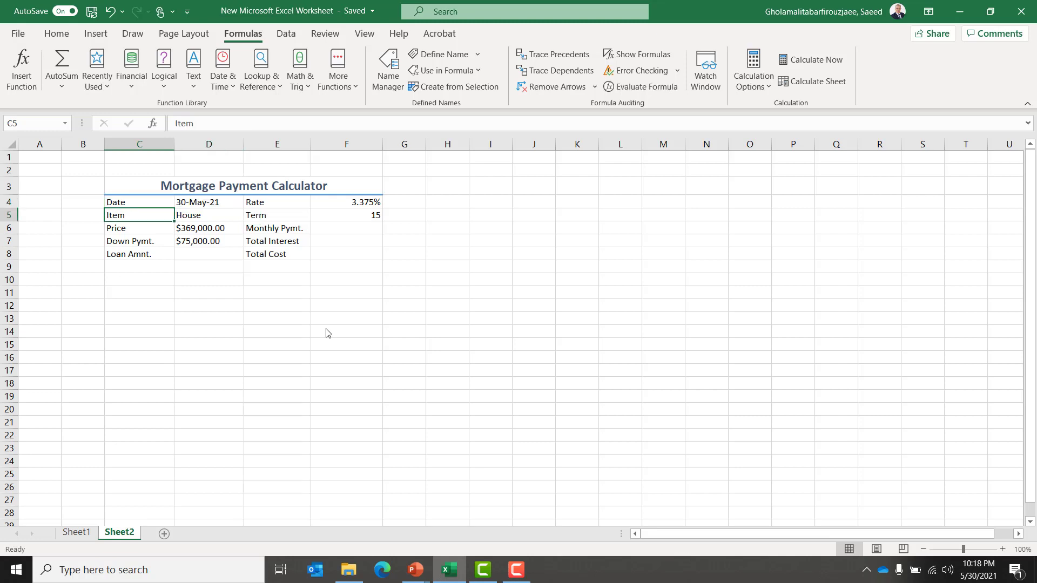
key(shift+Right)
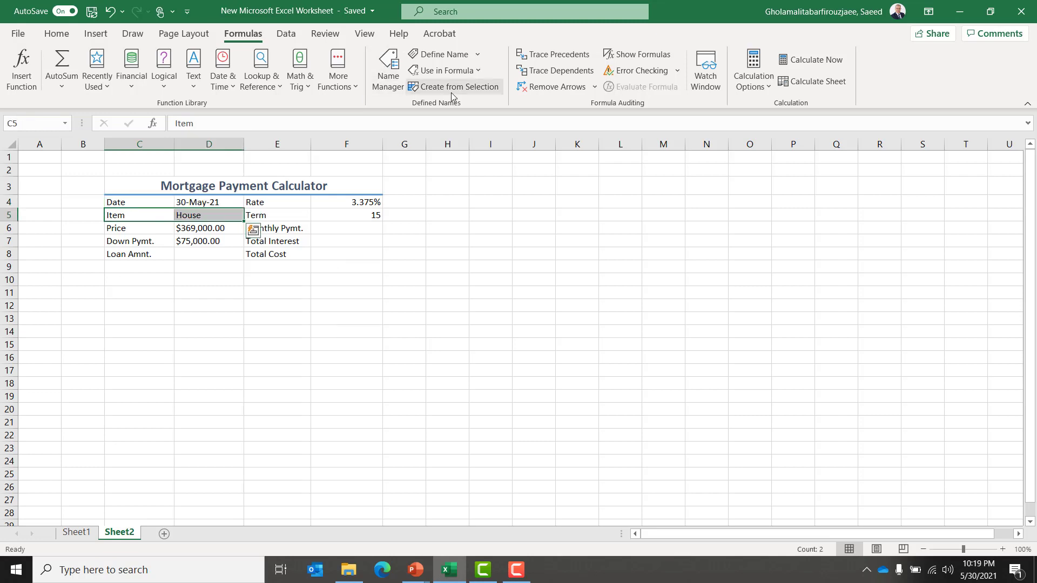
click(452, 87)
click(329, 331)
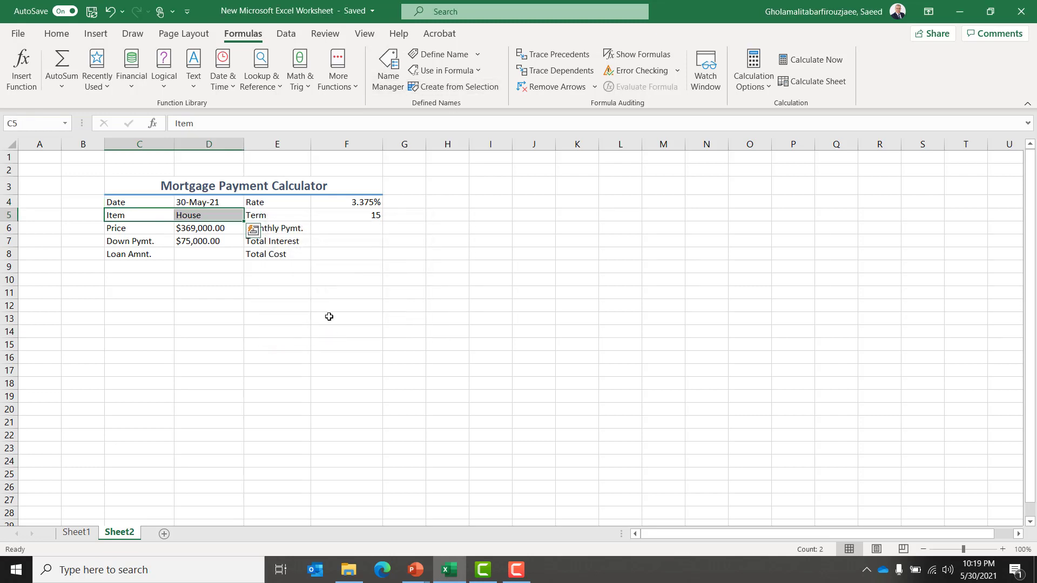
Delete all existing defined names in the Name Manager and close it.
click(387, 84)
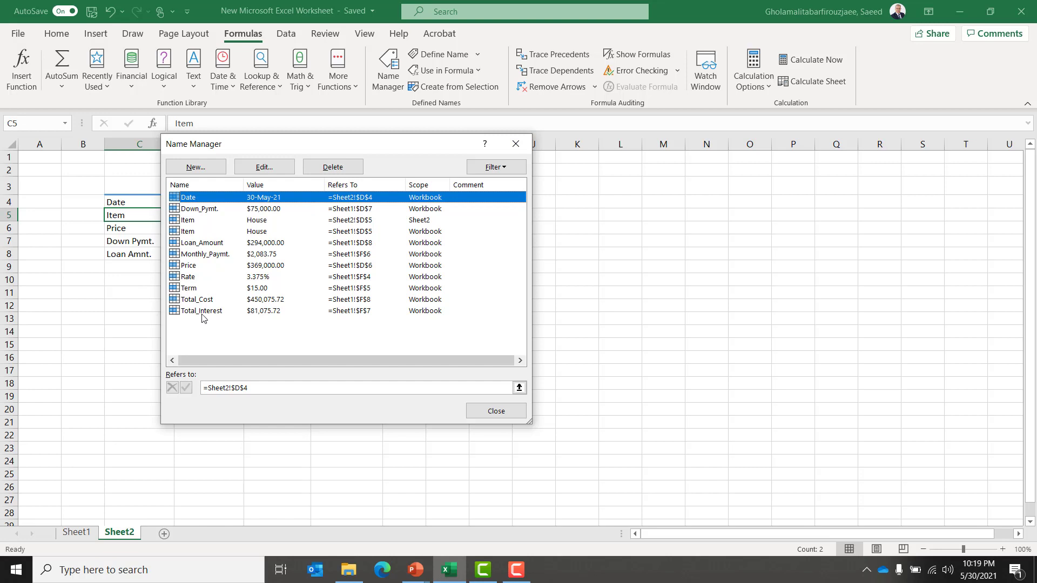
click(344, 171)
key(Return)
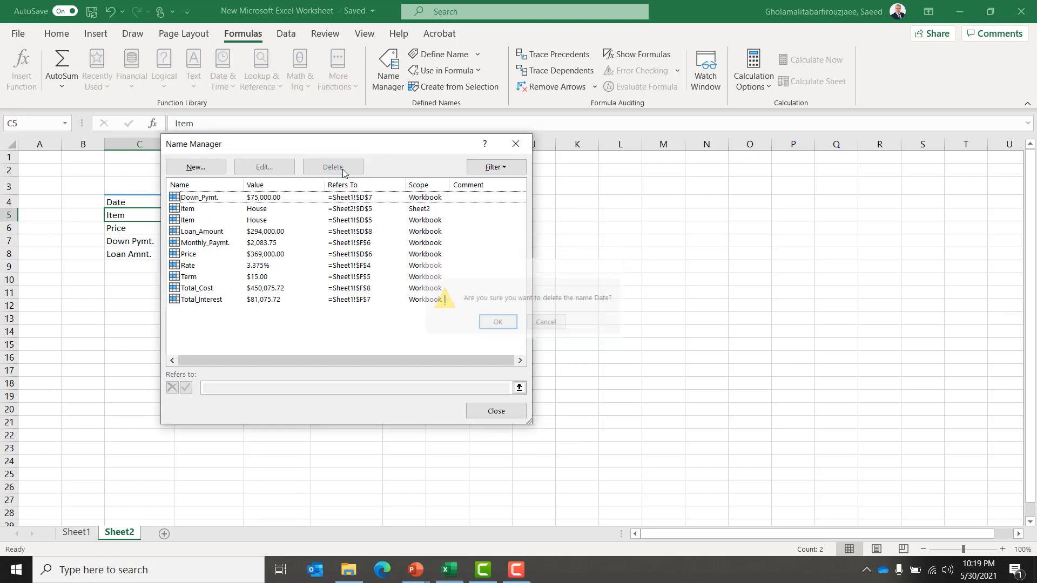
click(240, 197)
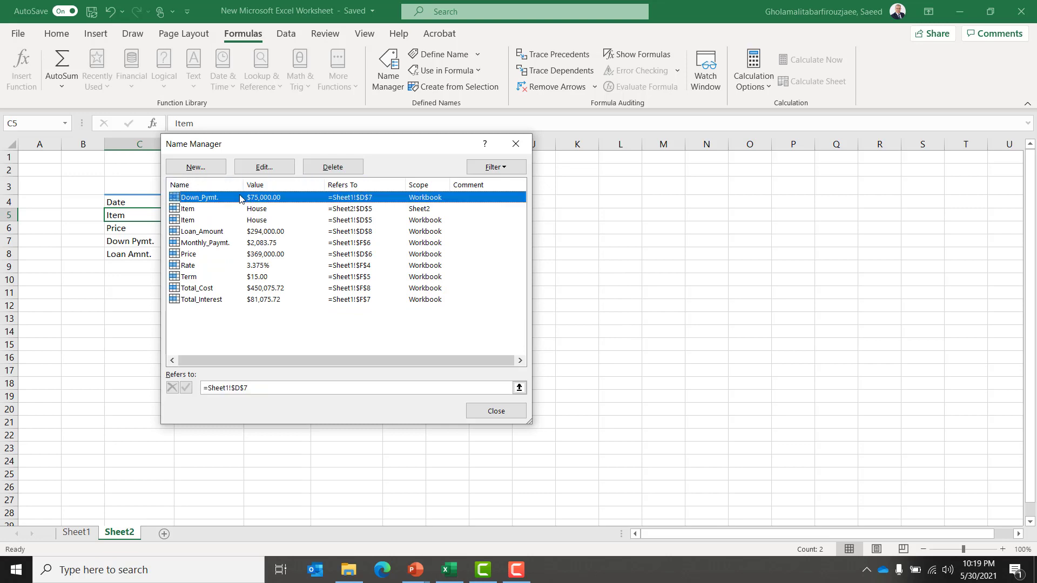
key(shift+Down)
key(shift+Down)
key(shift+Down)
key(shift+Down)
key(shift+Down)
key(shift+Down)
key(shift+Down)
key(shift+Down)
key(shift+Down)
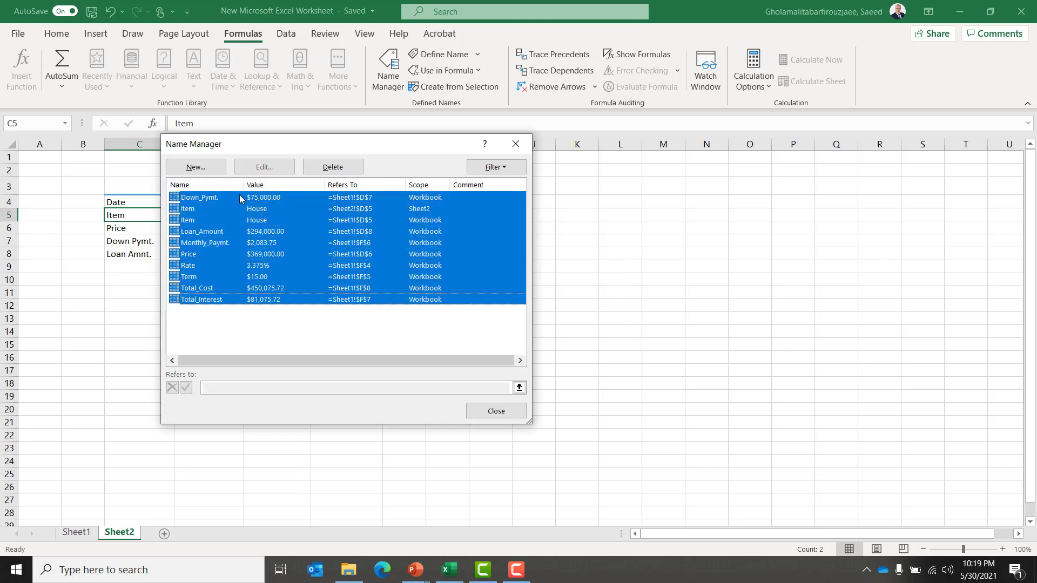
click(332, 167)
click(498, 322)
click(516, 144)
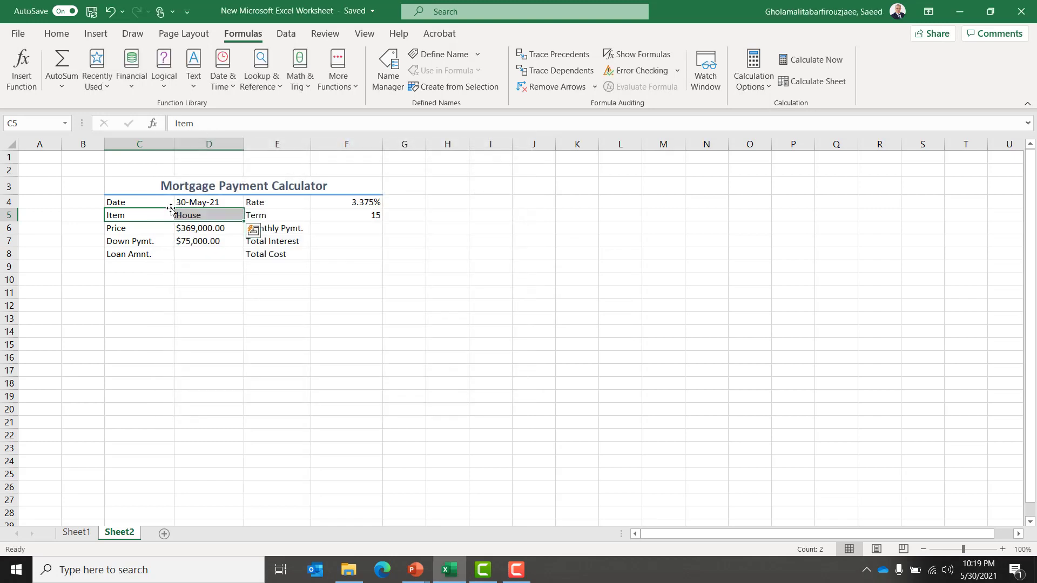
Create a defined name for D4 from its left-column label Date using Create from Selection.
click(139, 203)
key(shift+Right)
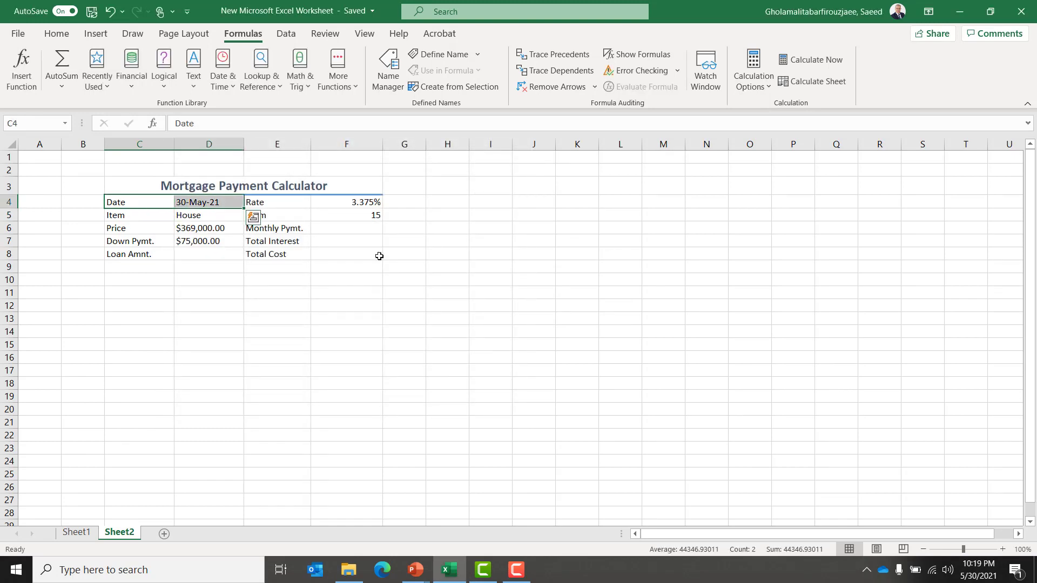
click(446, 89)
click(323, 327)
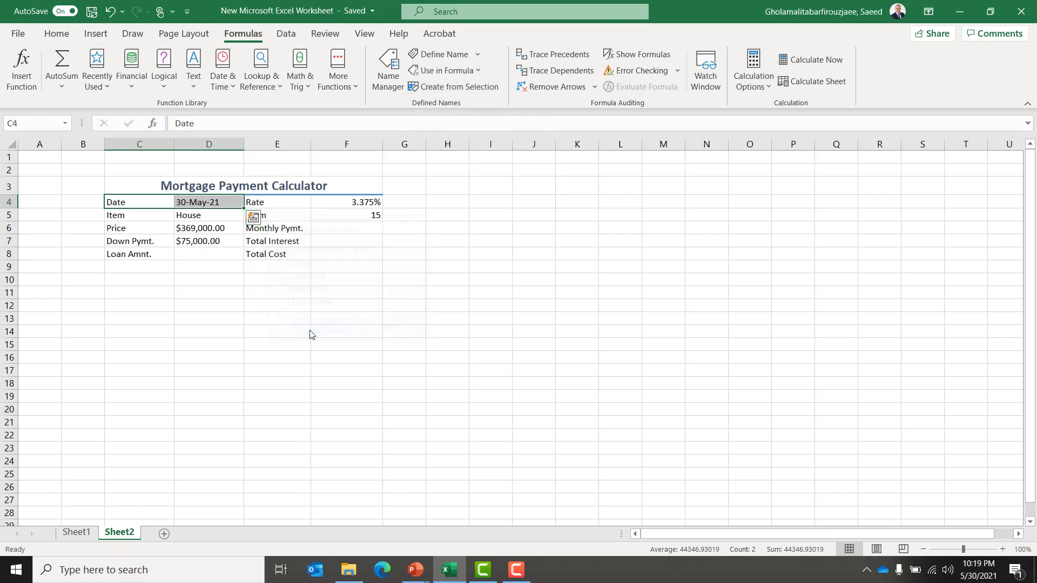
Create a defined name for D5 from its left-column label Item and open the Name Manager.
key(Down)
key(shift+Right)
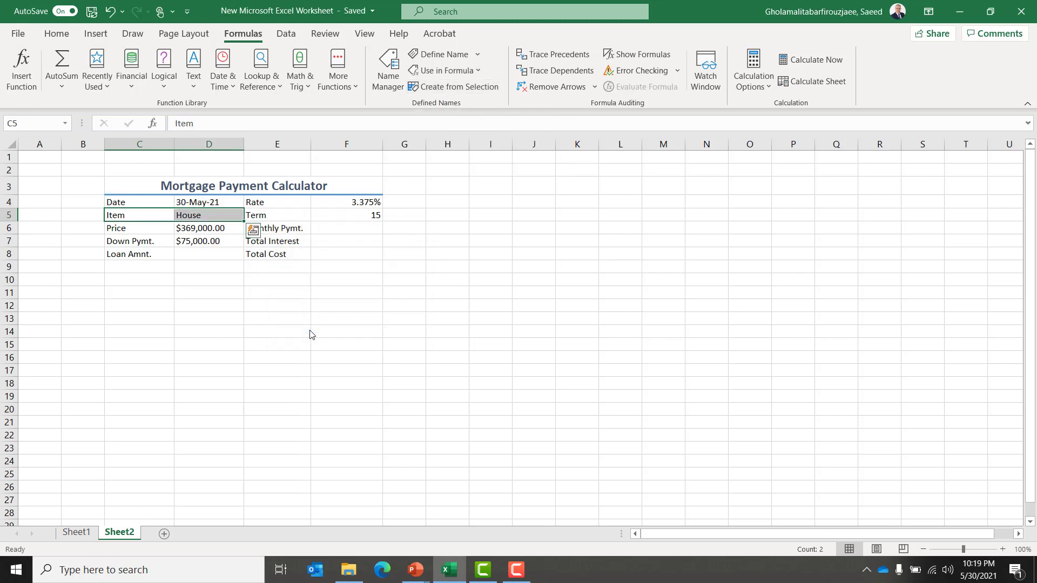
click(445, 88)
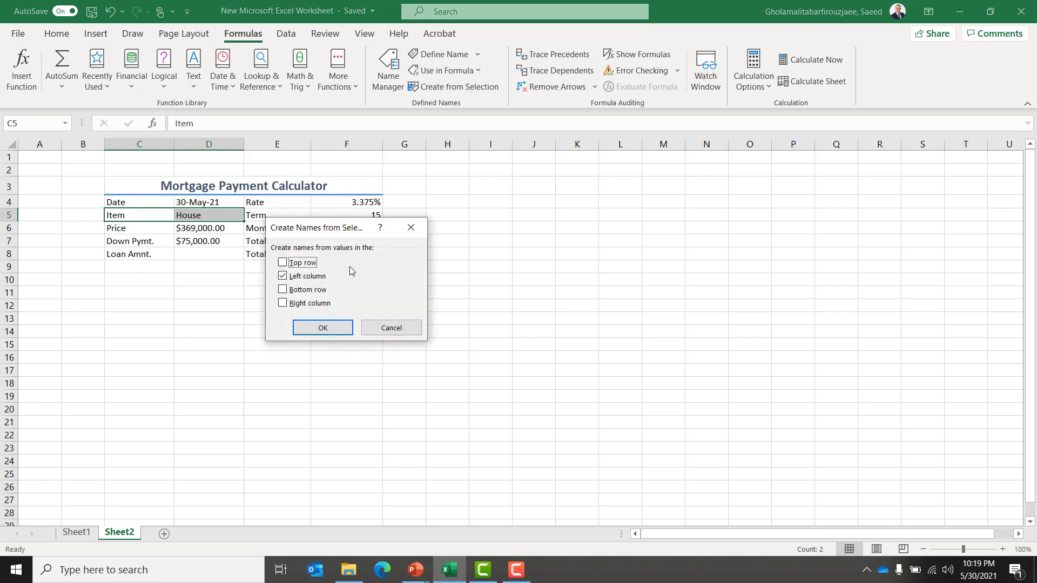
click(322, 327)
click(387, 81)
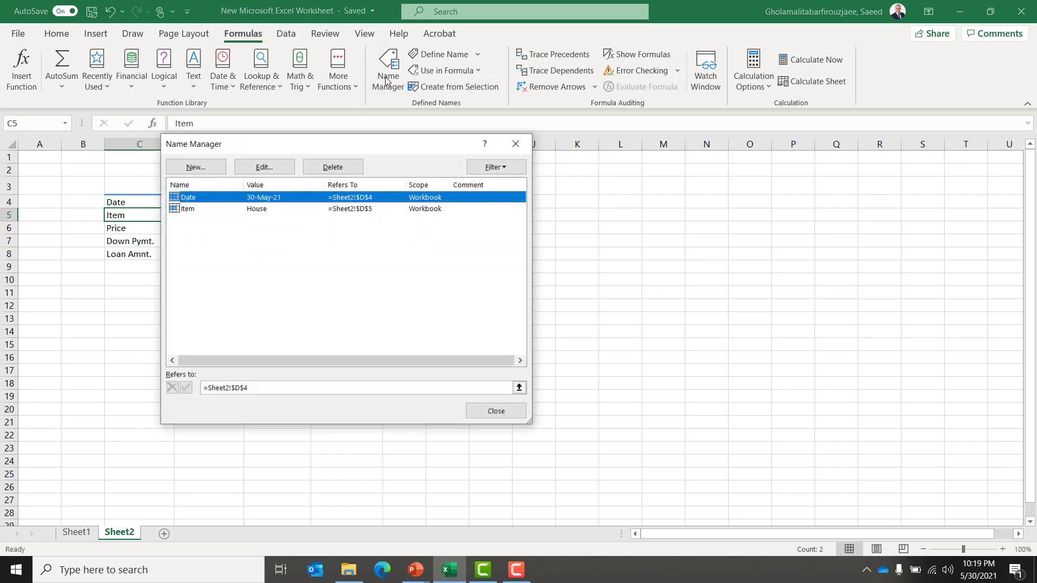
Close the Name Manager, create defined names for D6:D8 from their left-column labels, and check the new names in the Name Manager.
drag(322, 142, 491, 164)
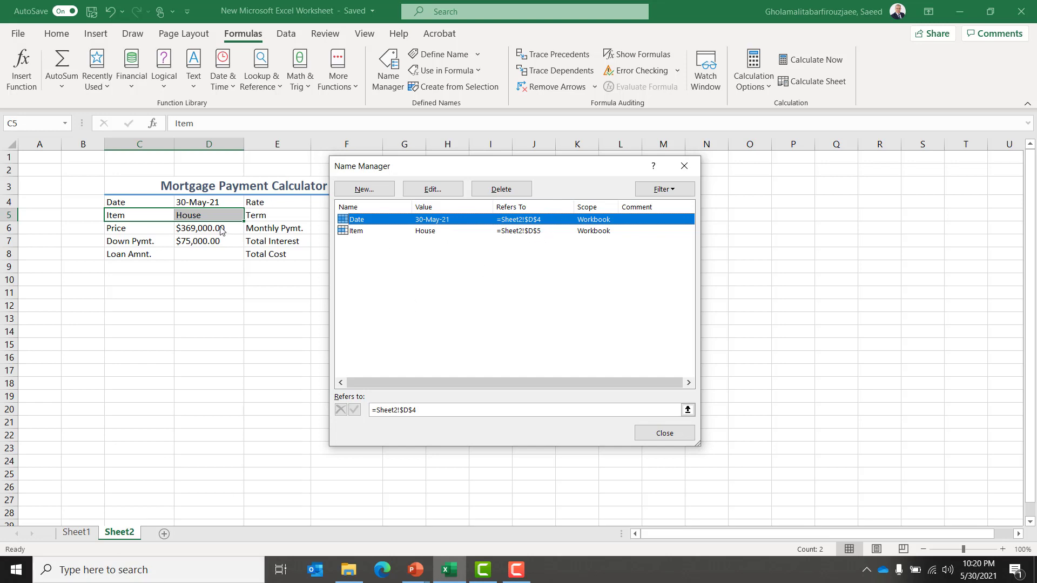
click(664, 434)
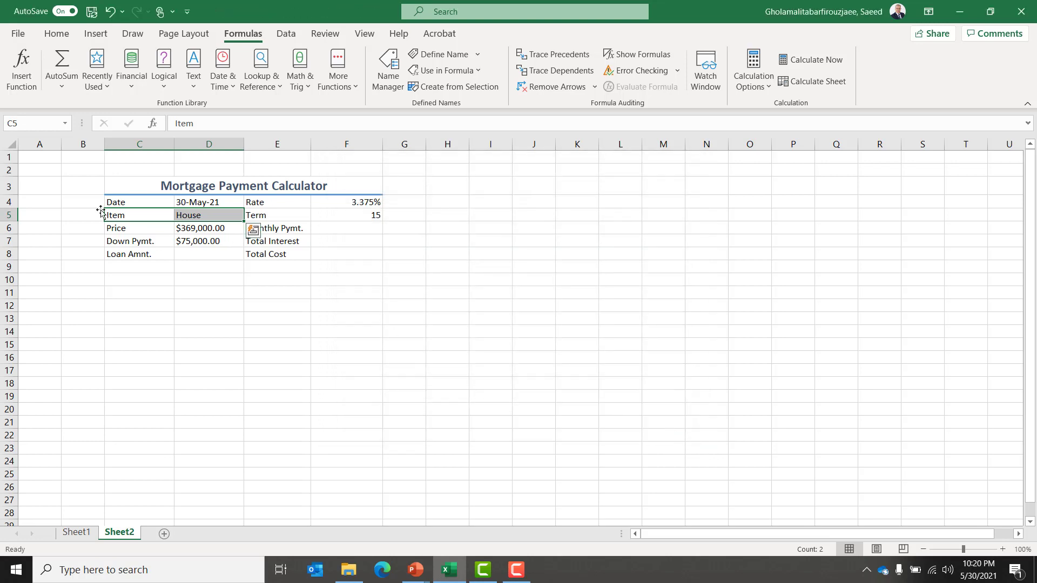
click(117, 228)
key(shift+Right)
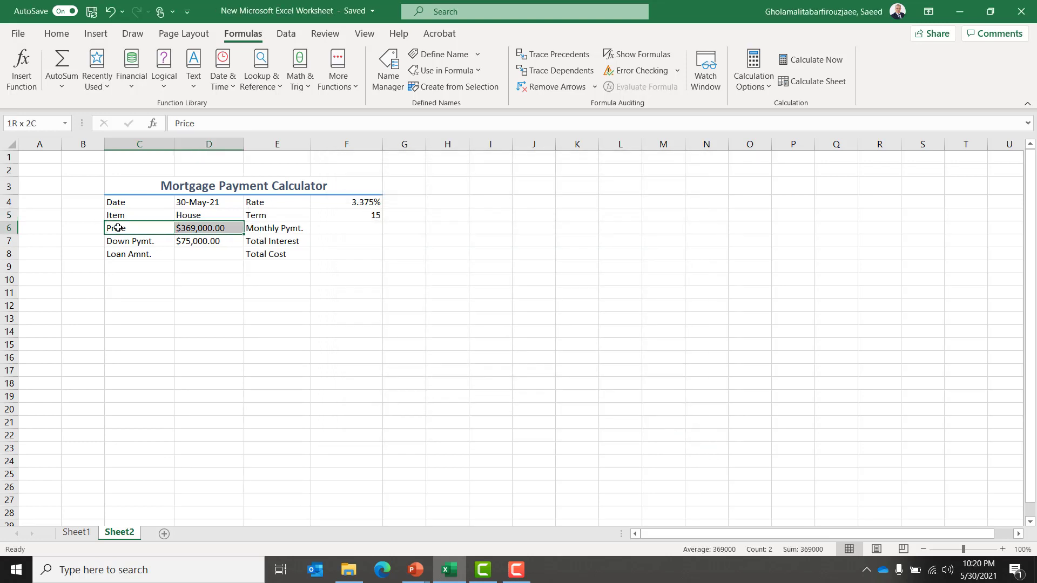
key(shift+Down)
key(shift+Down)
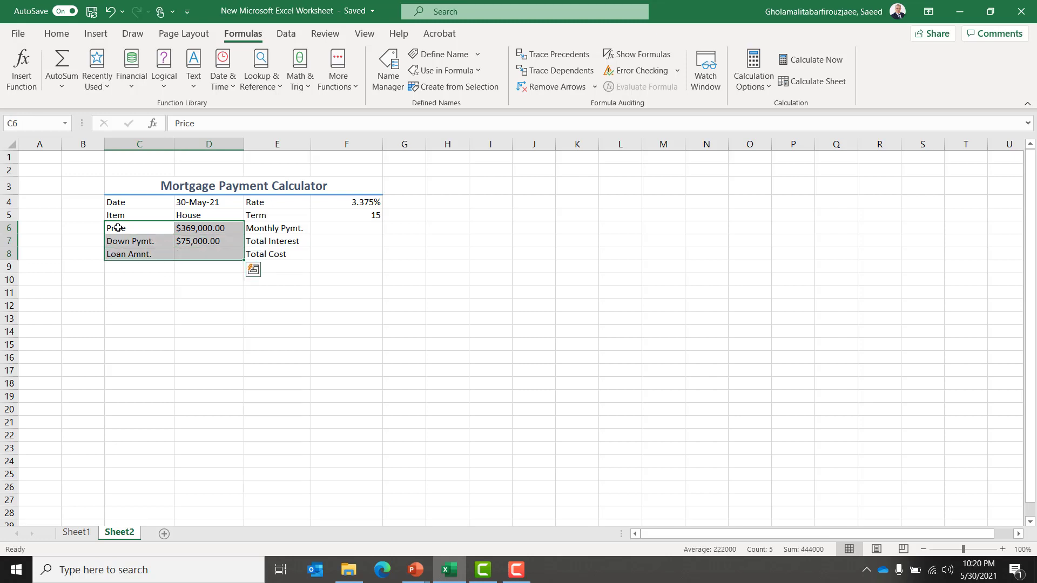
click(444, 88)
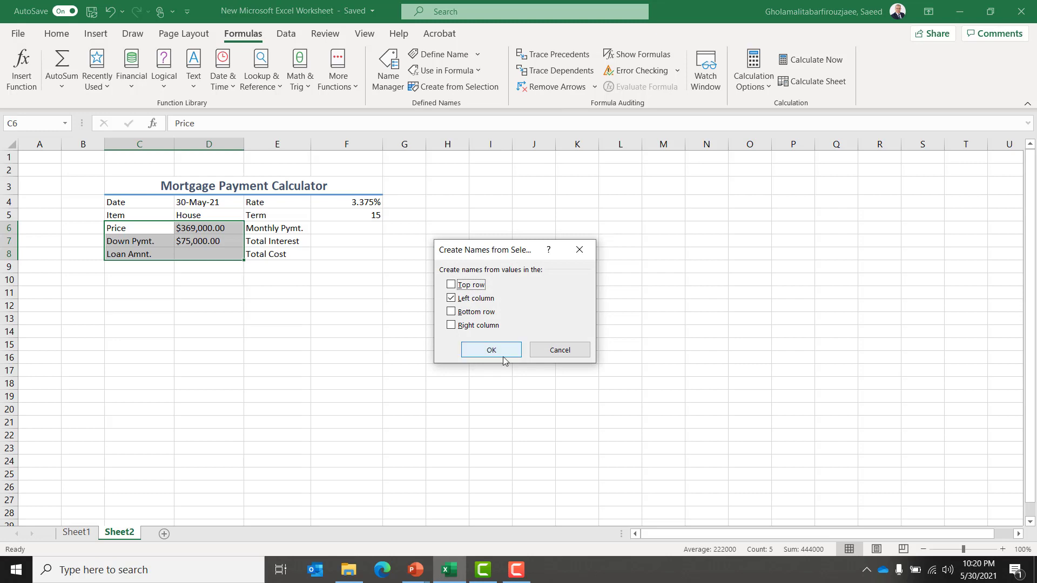
click(486, 350)
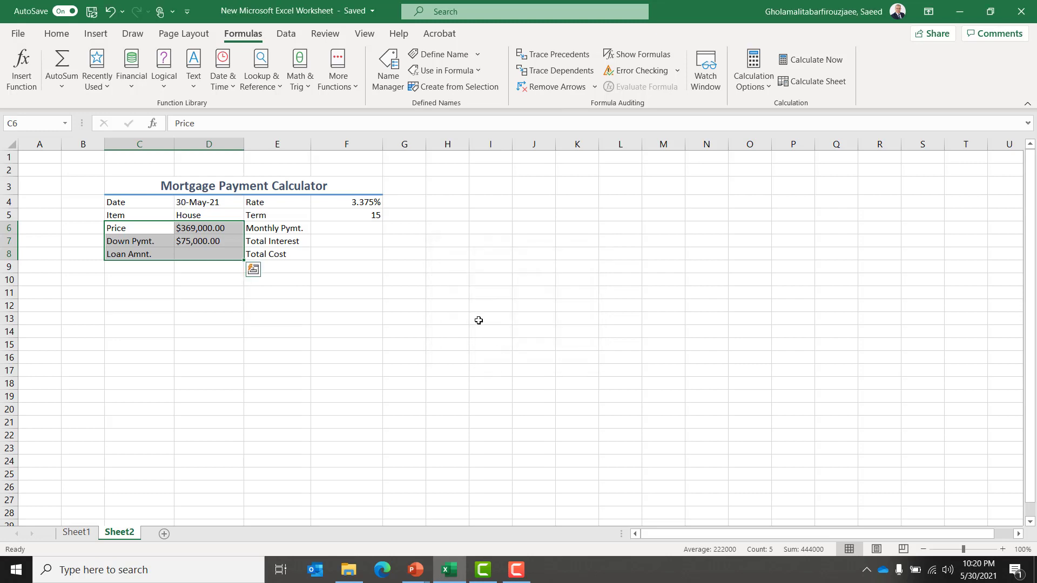
click(392, 86)
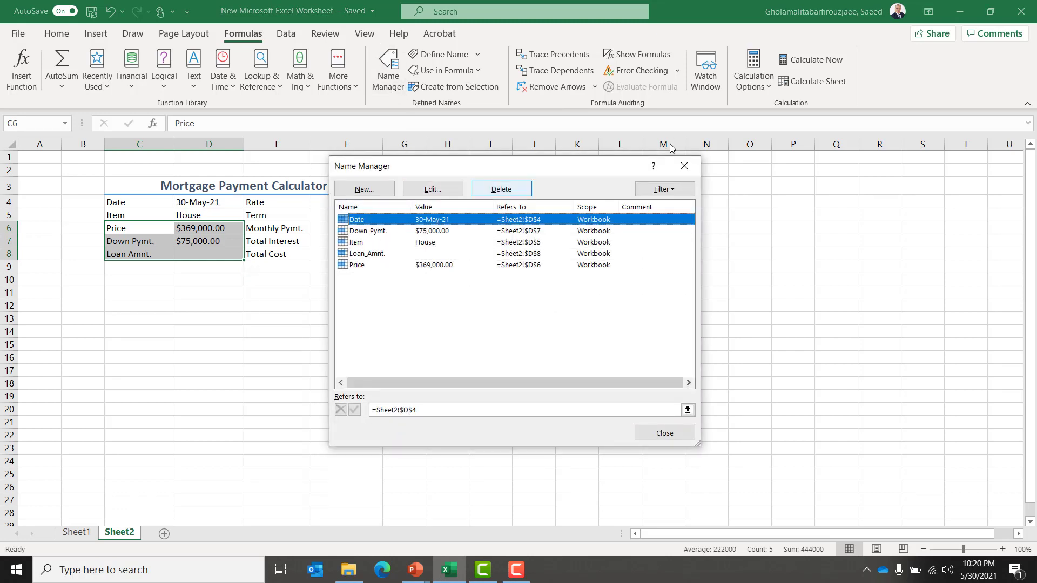
click(677, 169)
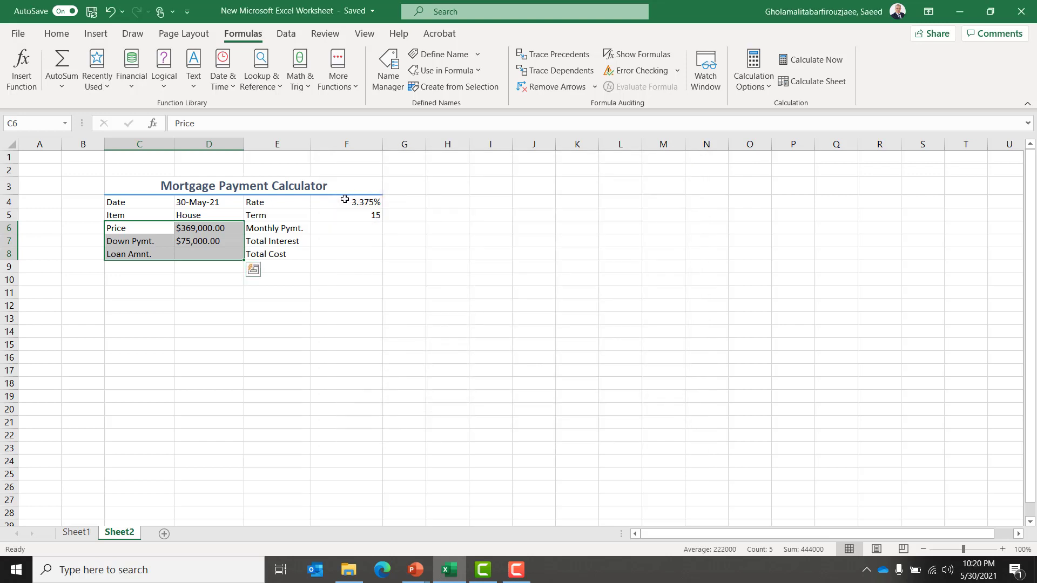
Create defined names for F4:F8 from the left-column labels in E4:E8 using Create from Selection, then review them in the Name Manager.
click(267, 204)
key(shift+Down)
key(shift+Down)
key(shift+Down)
key(shift+Down)
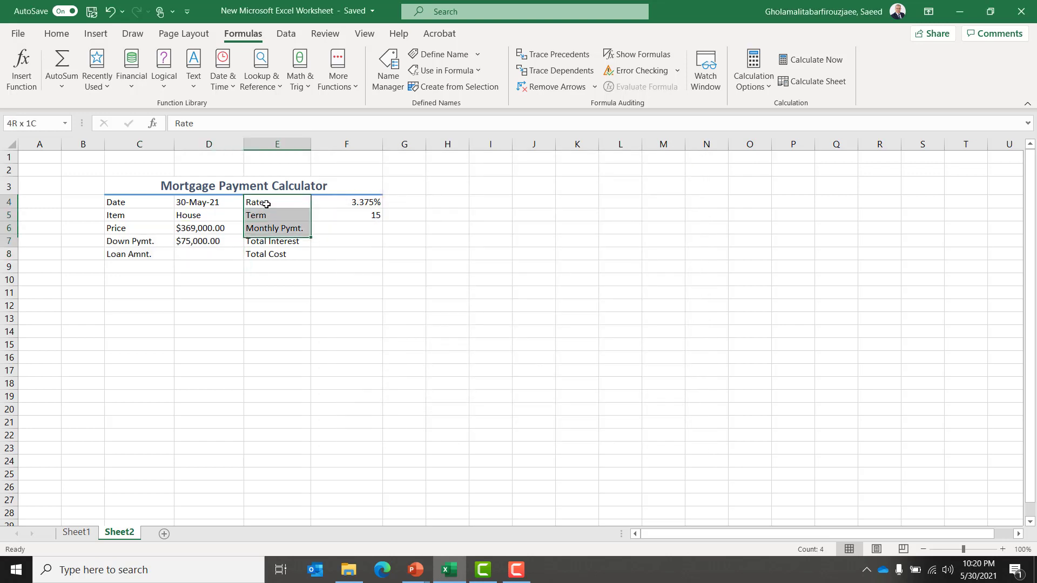
key(shift+Right)
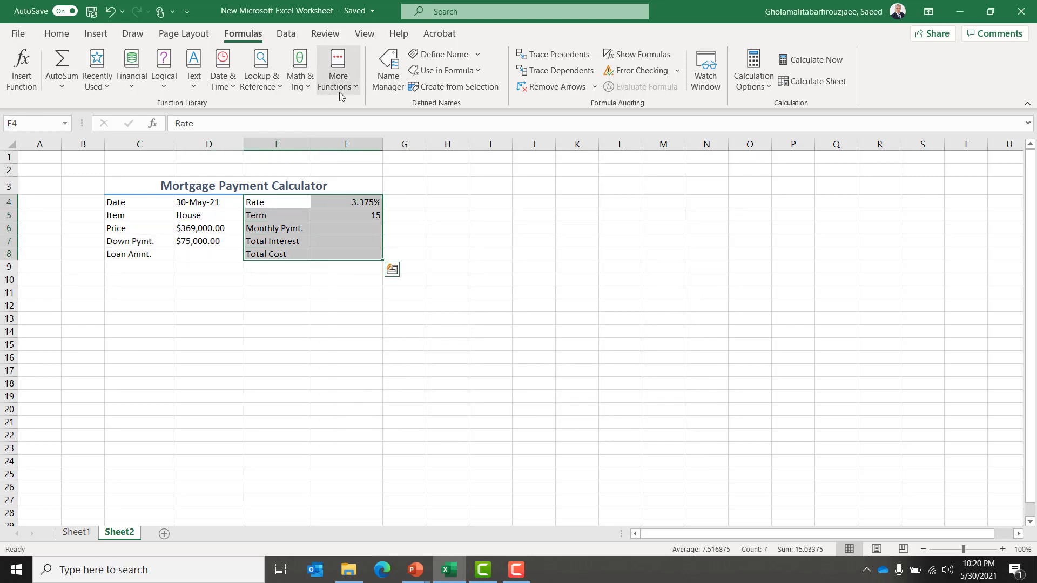
click(448, 88)
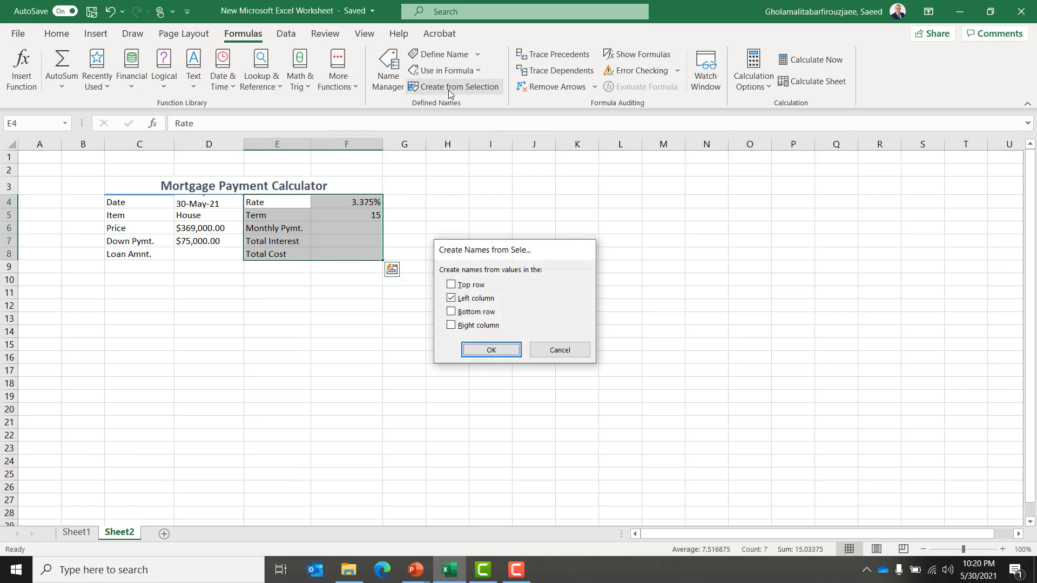
key(Return)
click(389, 70)
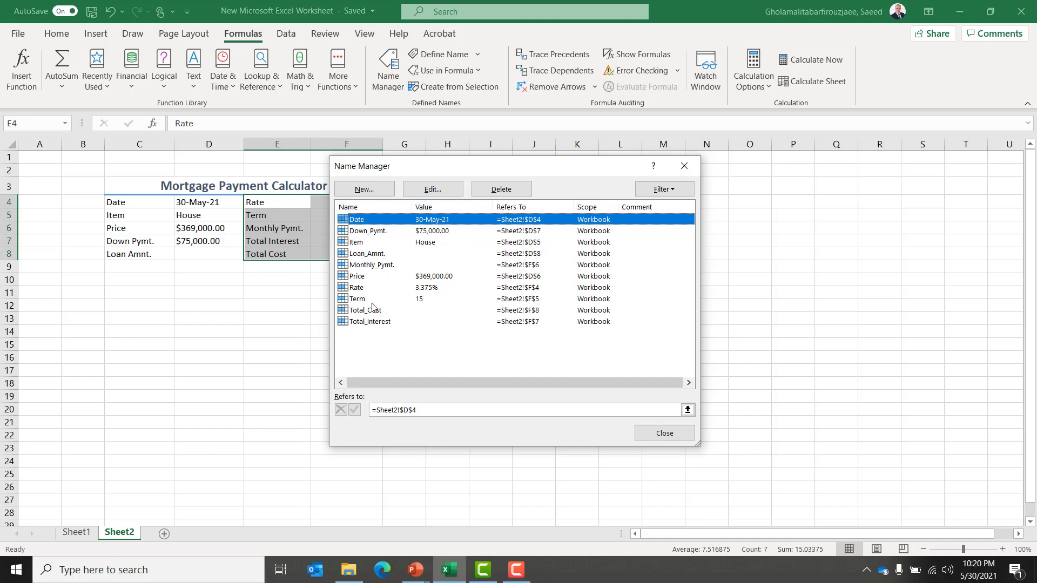
click(684, 166)
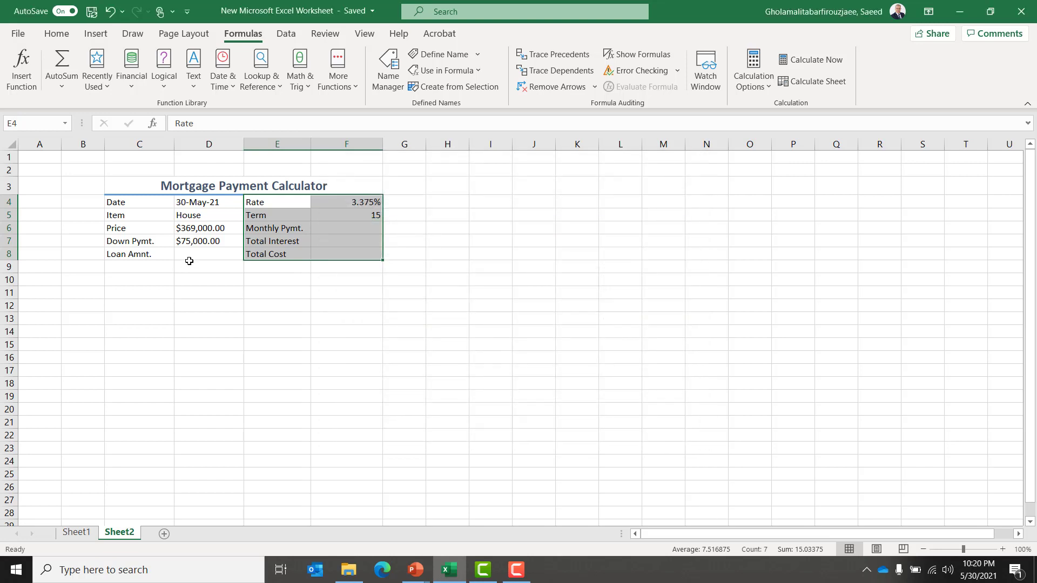
Enter the loan amount formula =Price-Down_Pymt. in D8 using the defined names.
click(193, 254)
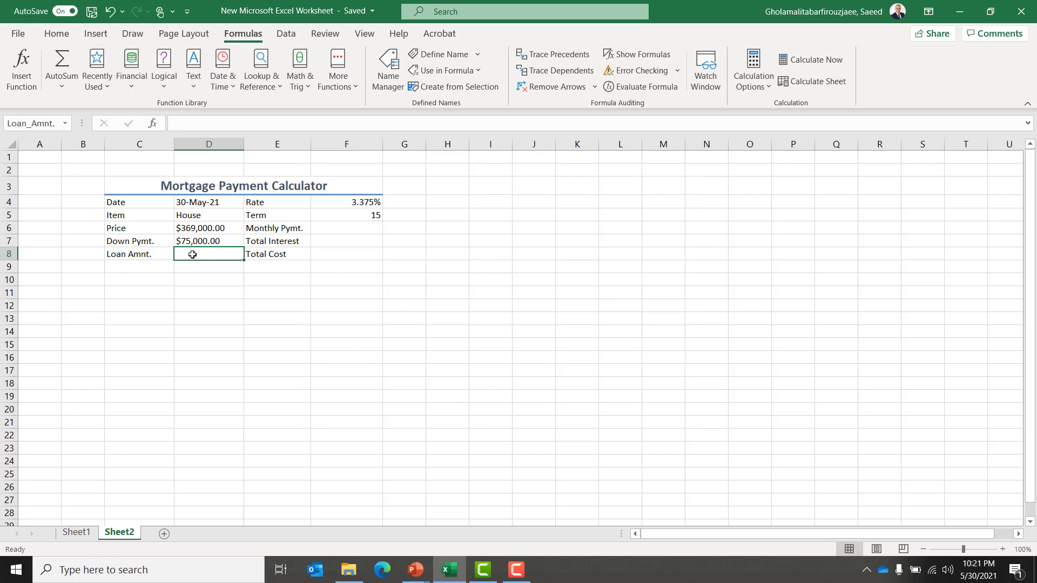
text(=)
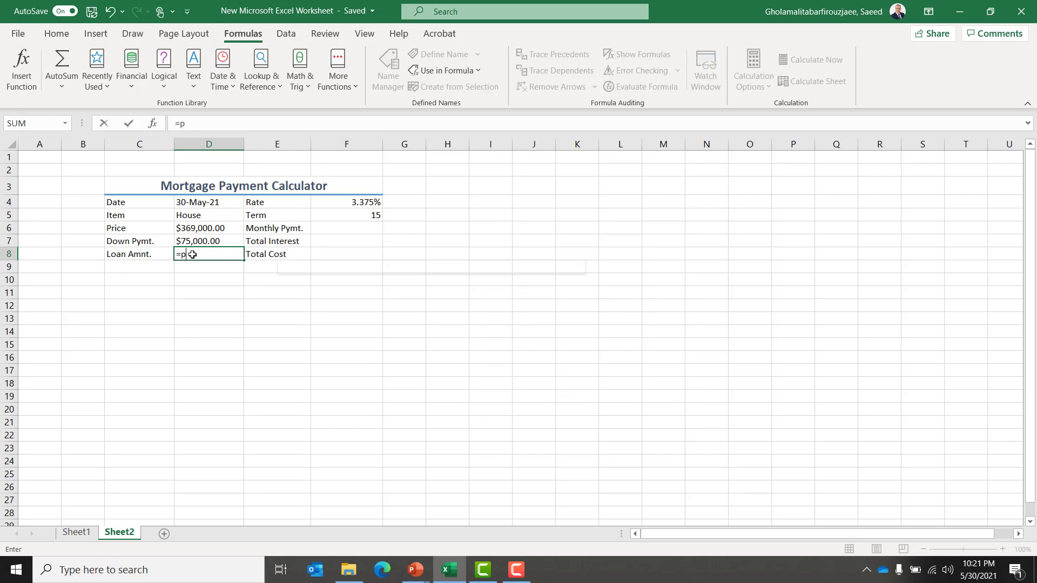
text(pri)
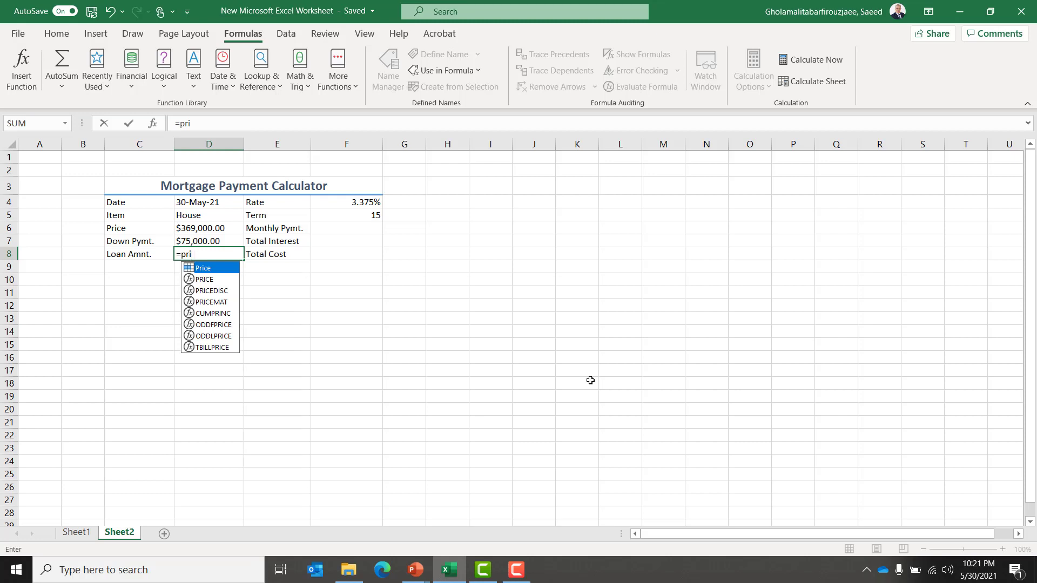
key(Tab)
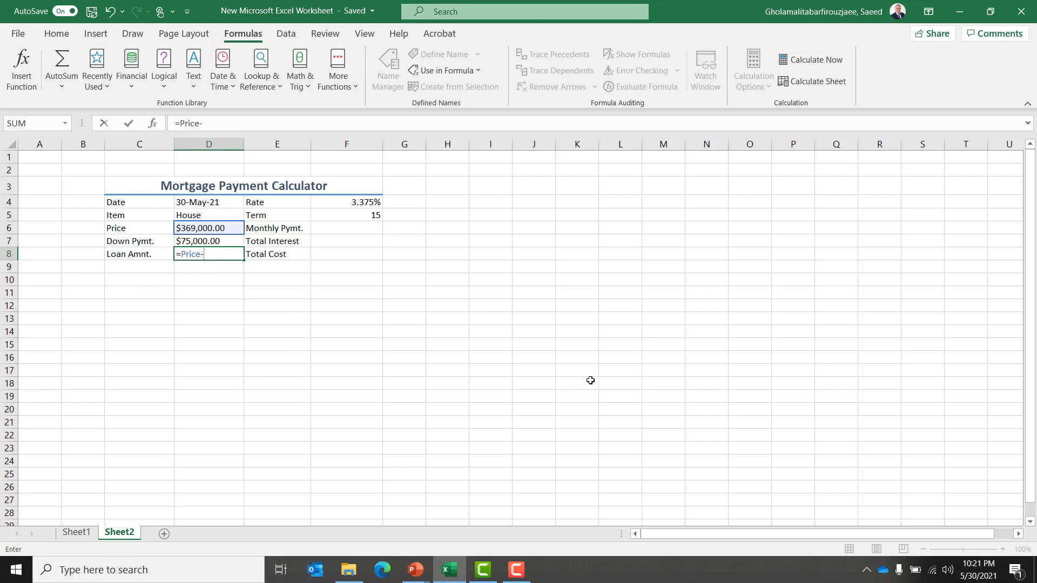
text(-do)
key(Down)
key(Down)
key(Down)
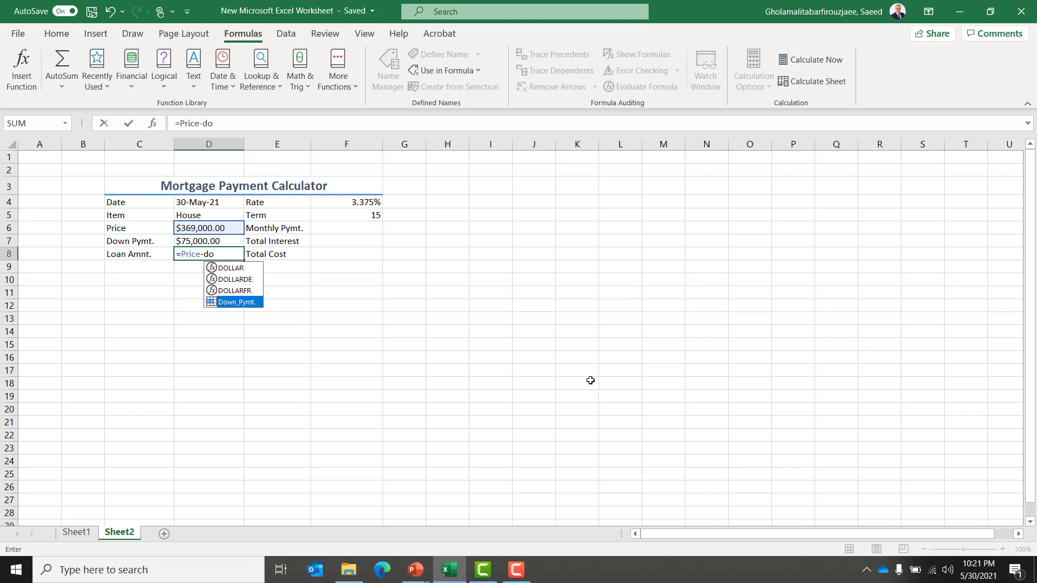
key(Tab)
key(Return)
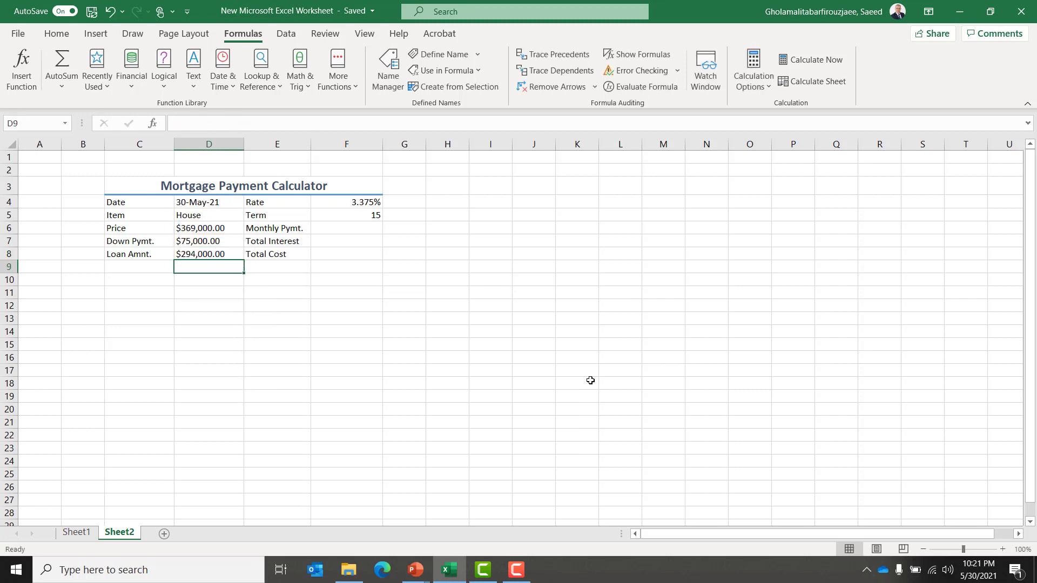
Move through the named input cells to check their defined names in the Name Box.
key(Up)
key(Up)
key(Up)
key(Up)
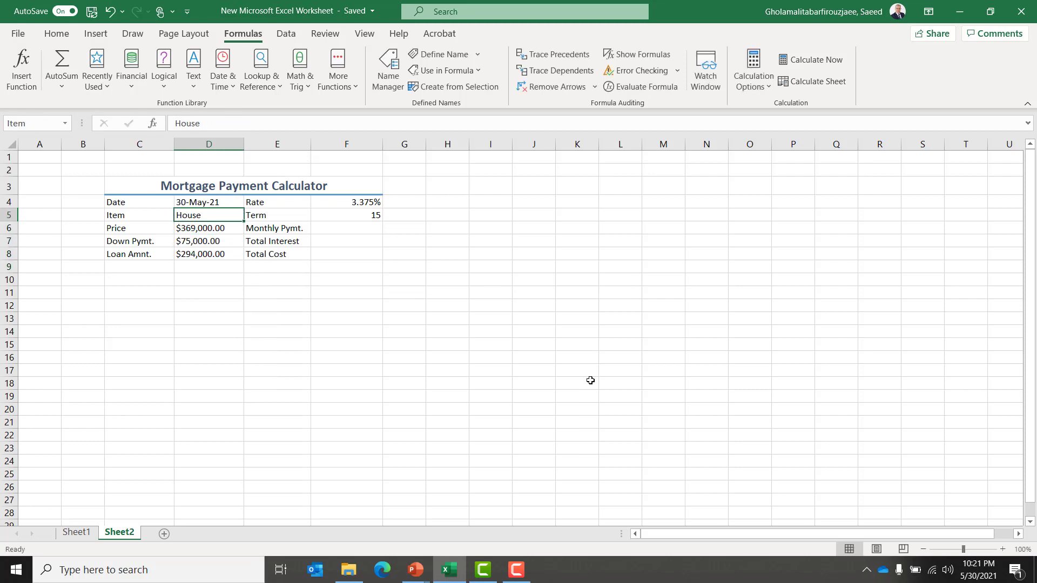
key(Right)
key(Up)
key(Right)
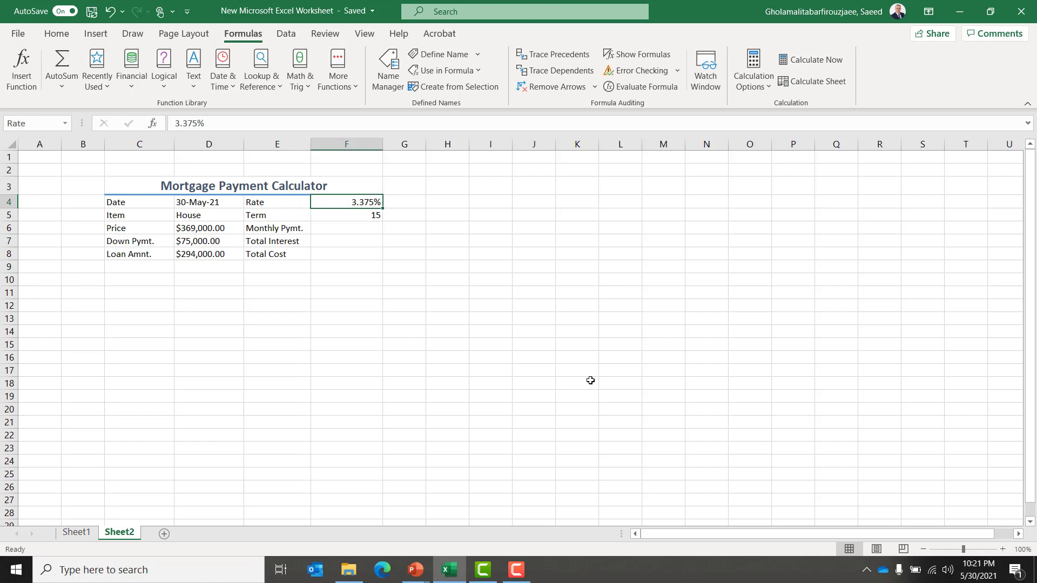
key(Down)
key(Down)
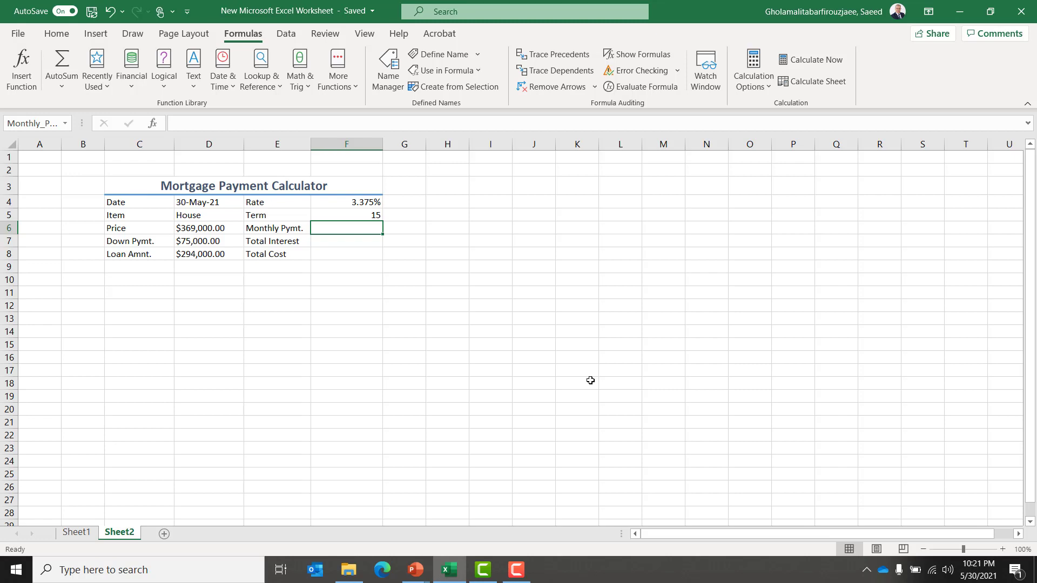
Enter the monthly payment formula =-PMT(Rate/12,12*Term,Loan_Amnt.) in F6 using the defined names.
text(=)
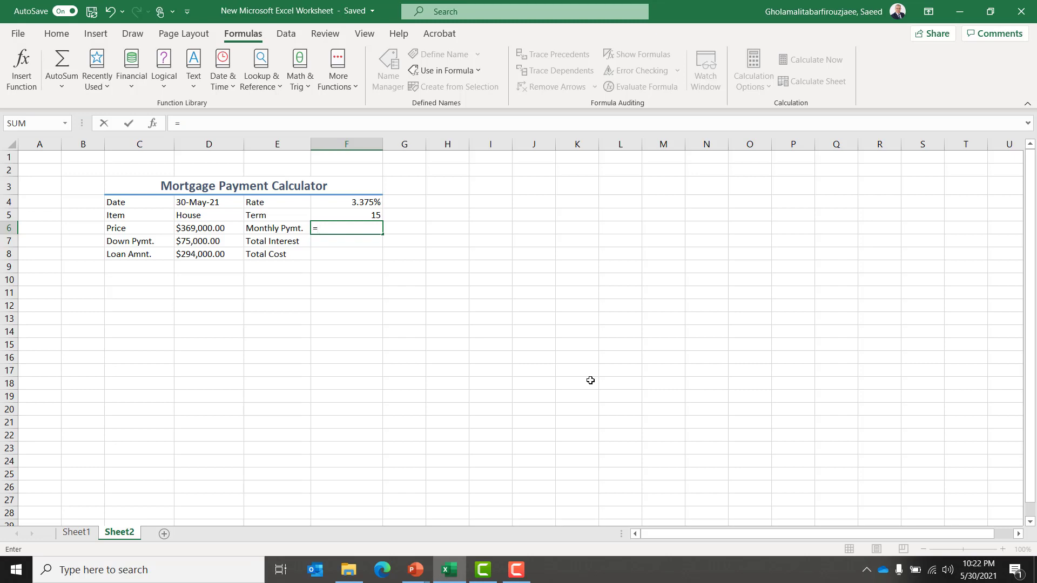
text(-)
key(BackSpace)
key(BackSpace)
text(-)
key(BackSpace)
text(=-pm)
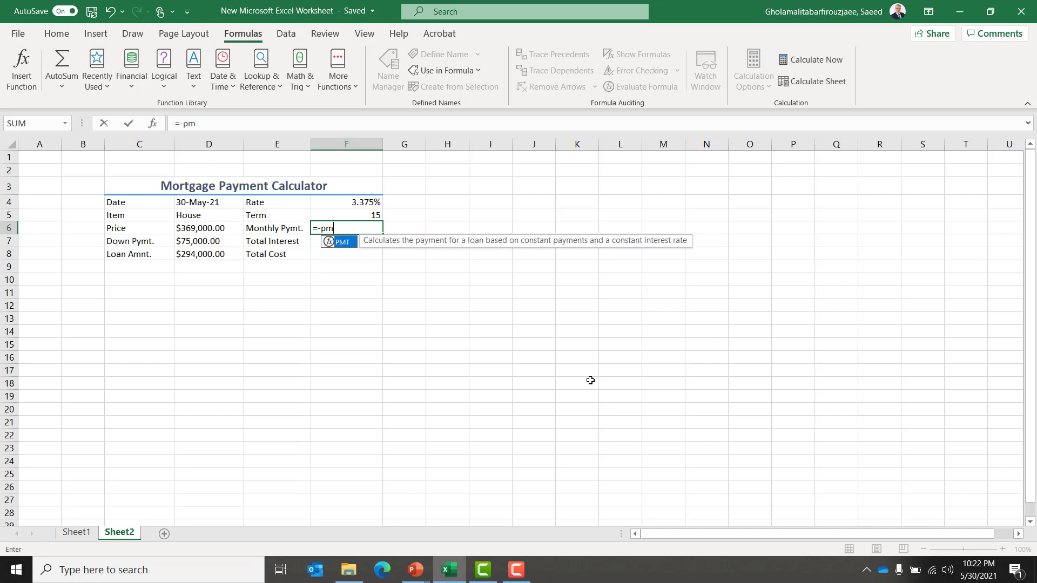
key(Tab)
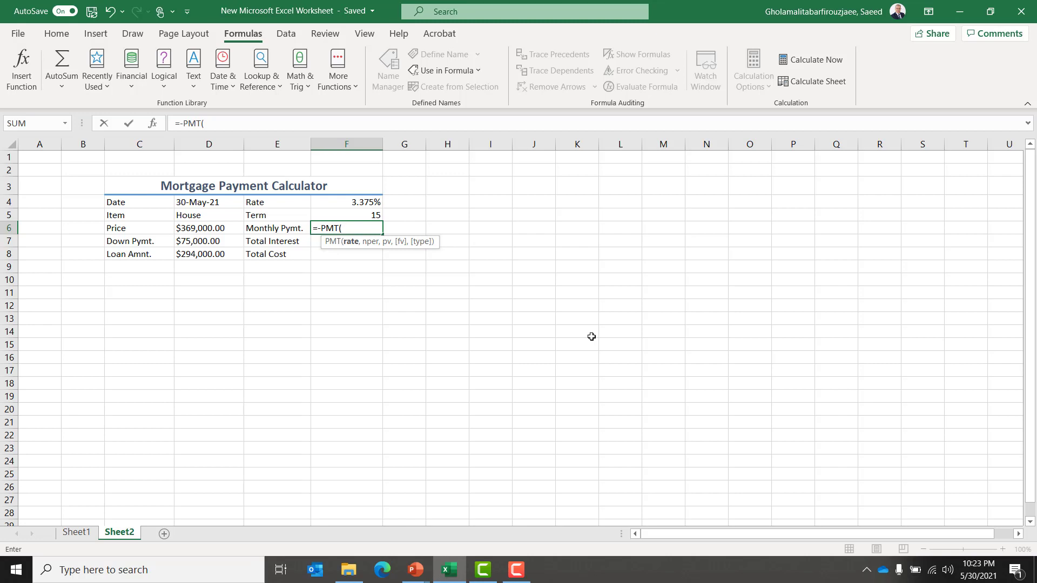
text(rat)
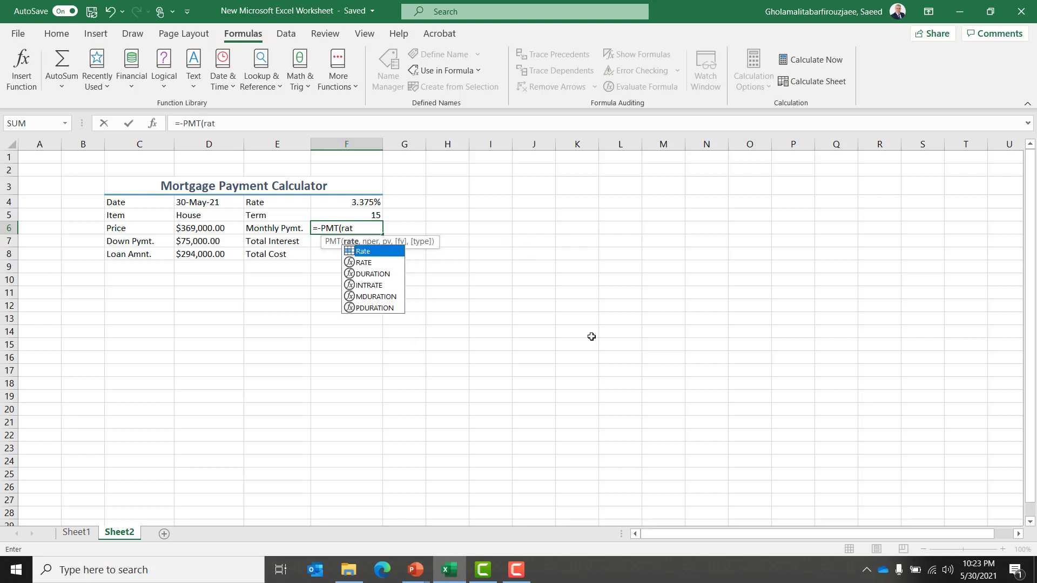
key(Tab)
text(/12)
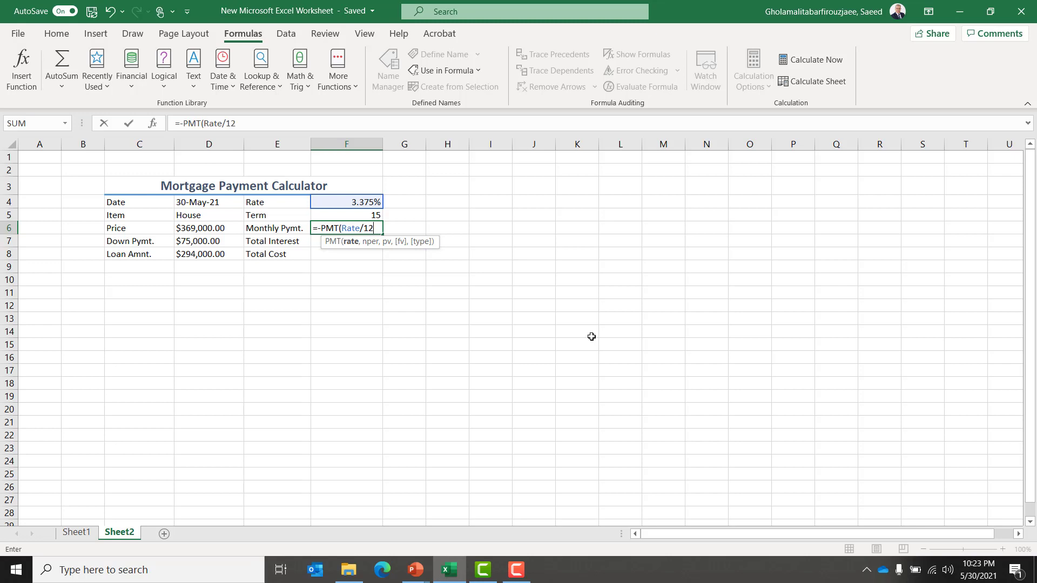
text(,)
text(12*term)
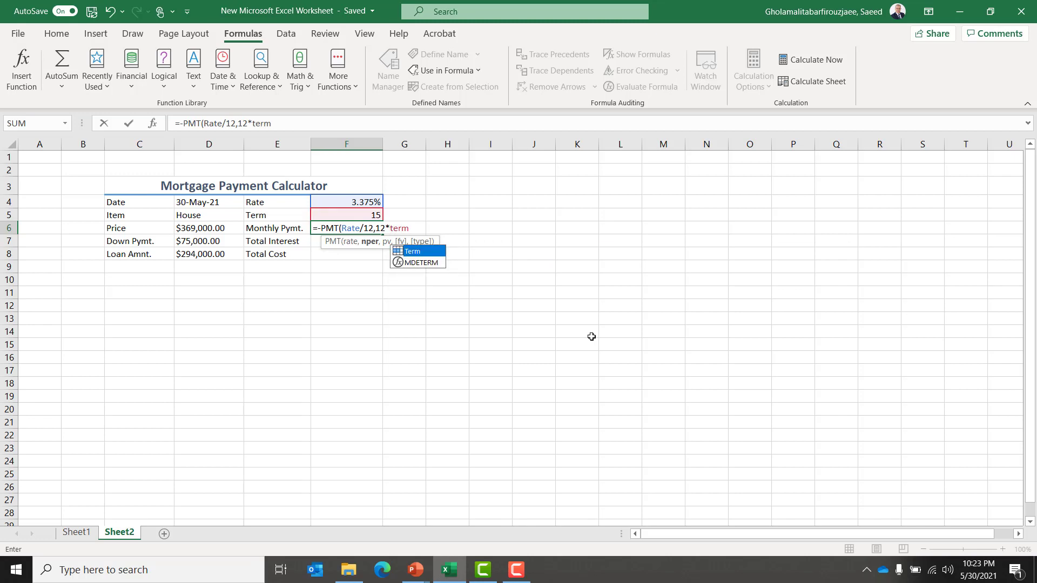
key(Tab)
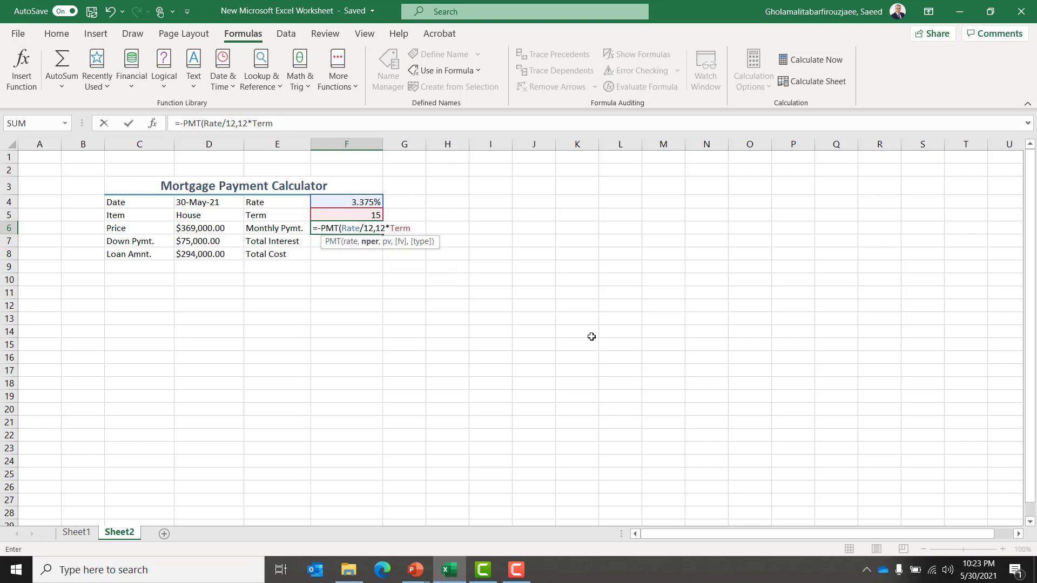
text(,lo)
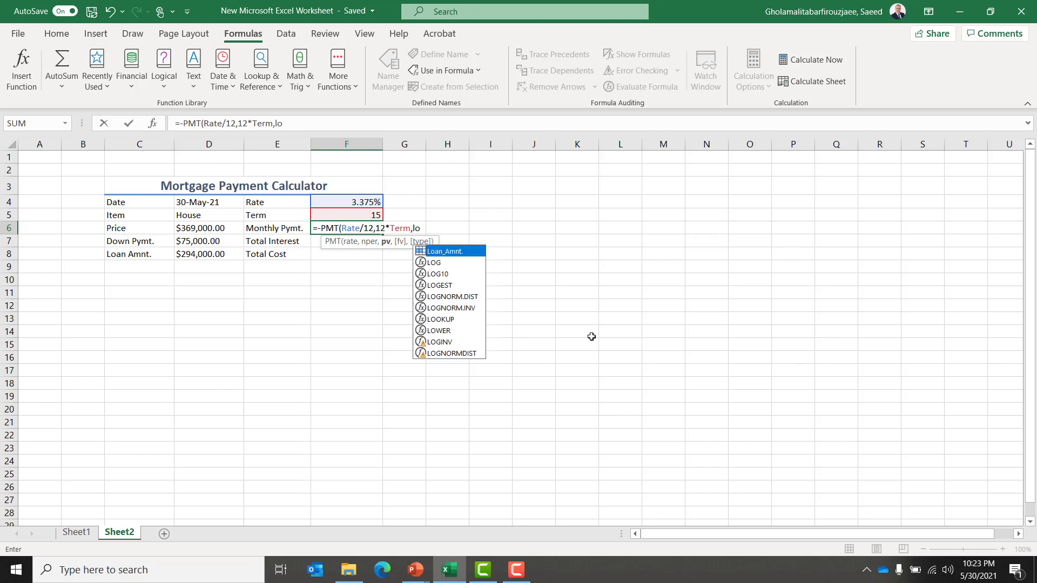
key(Tab)
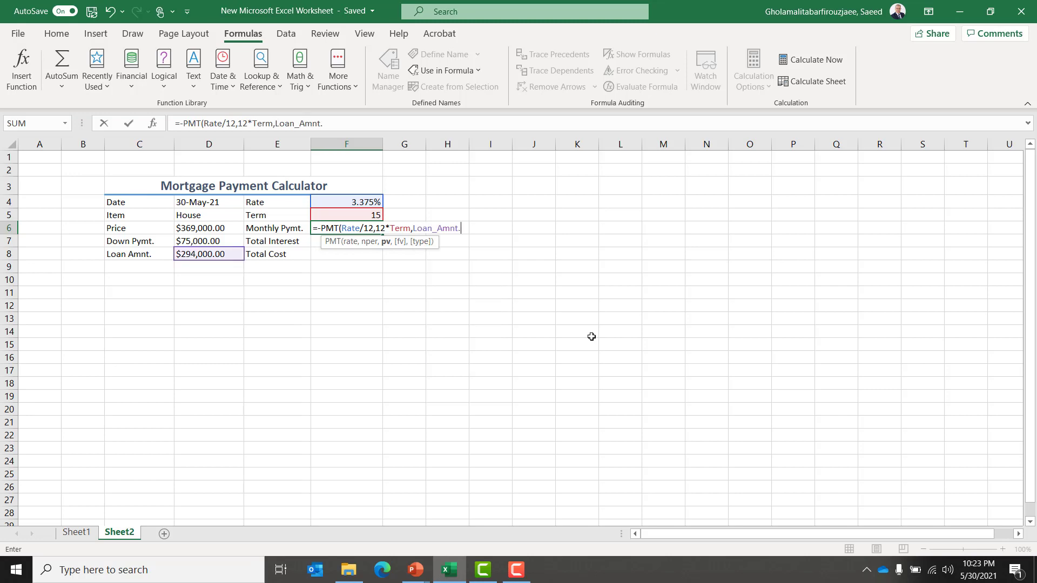
text())
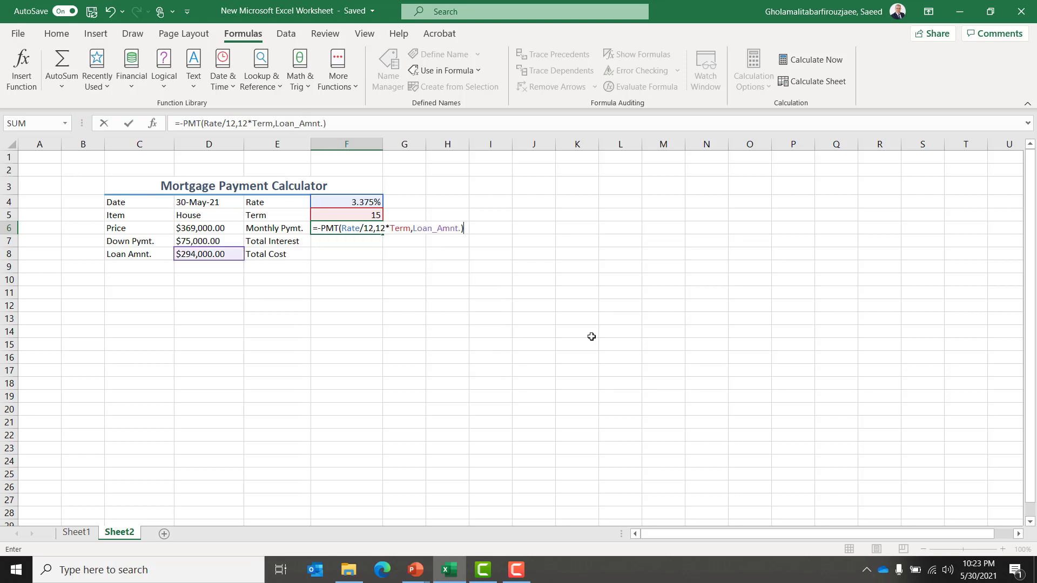
key(Return)
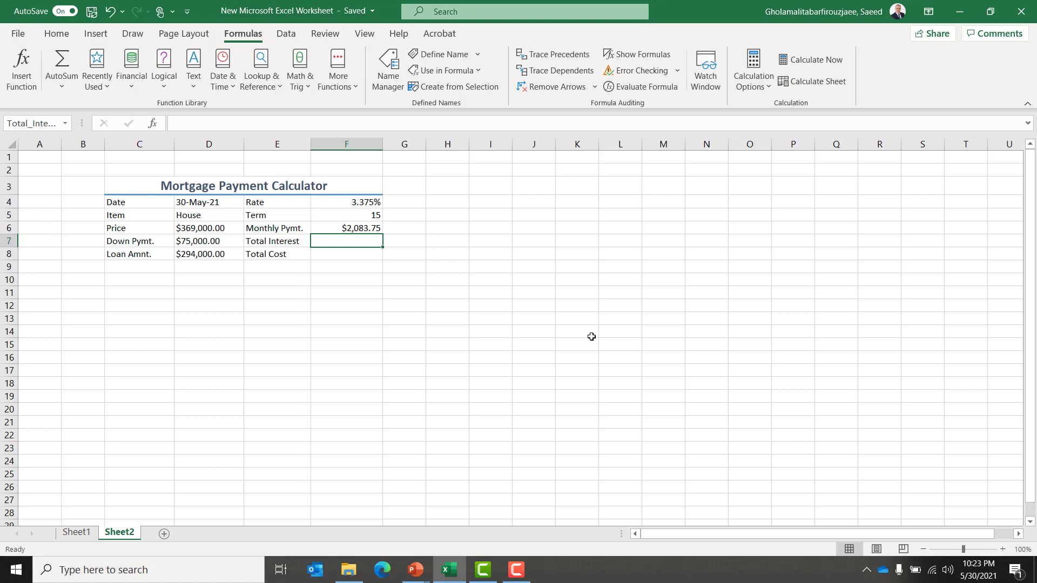
Reselect the monthly payment cell to inspect its formula.
key(Up)
key(Left)
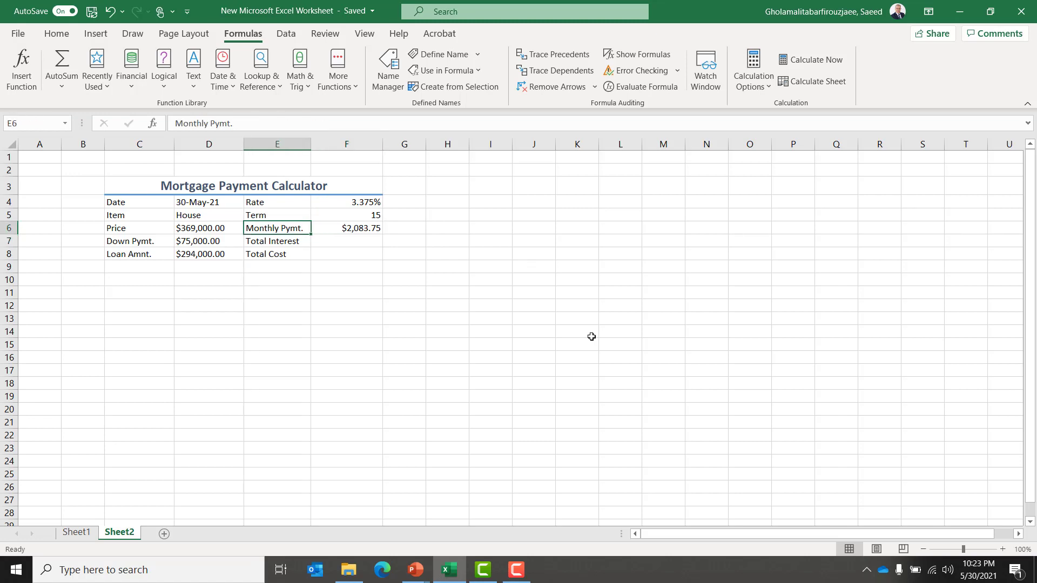
key(Right)
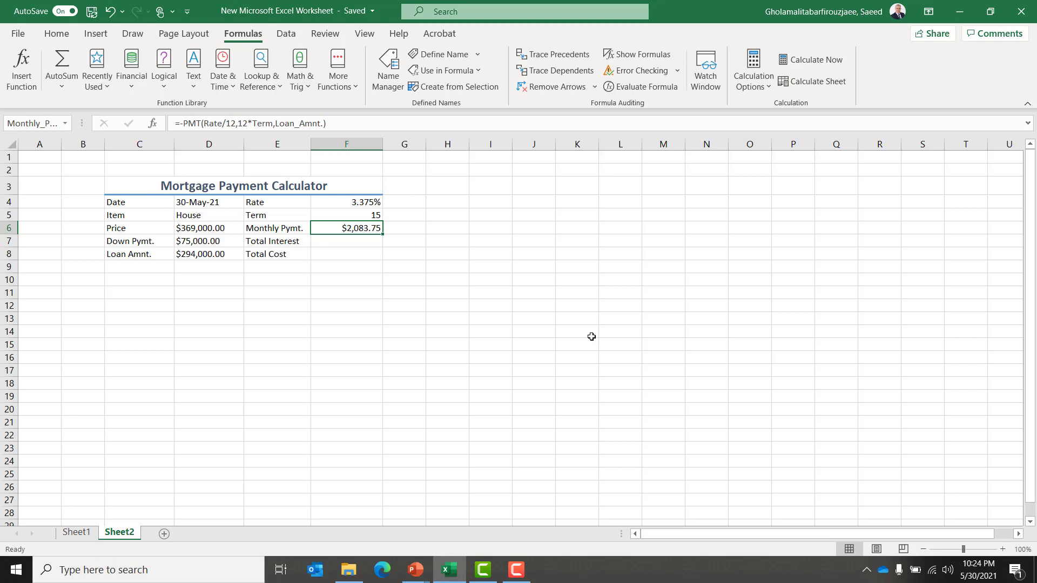
Enter the total interest formula =12*Term*Monthly_Pymt.-Loan_Amnt. in F7 using the defined names.
key(Down)
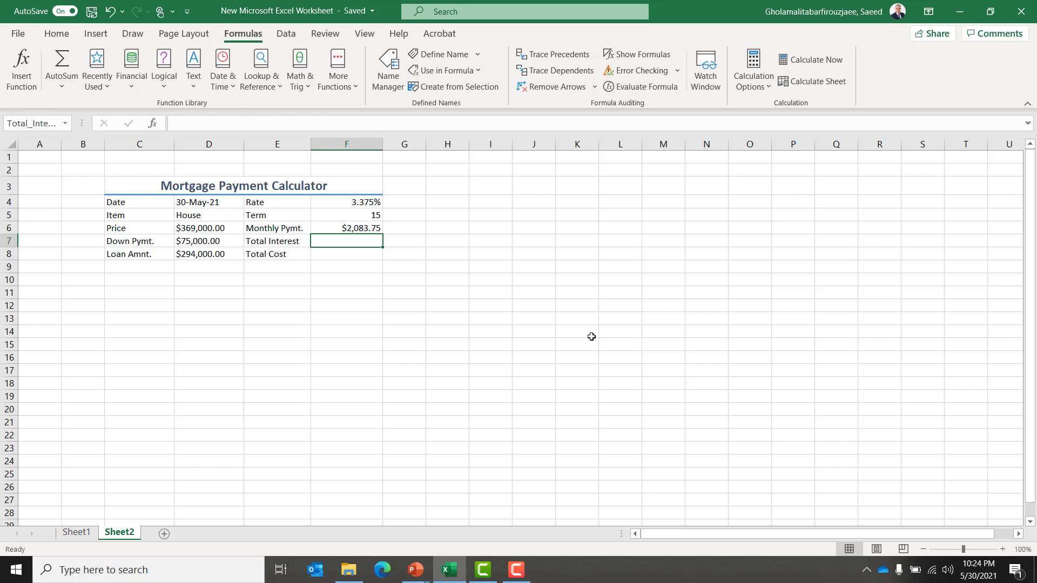
key(alt+Tab)
key(Left)
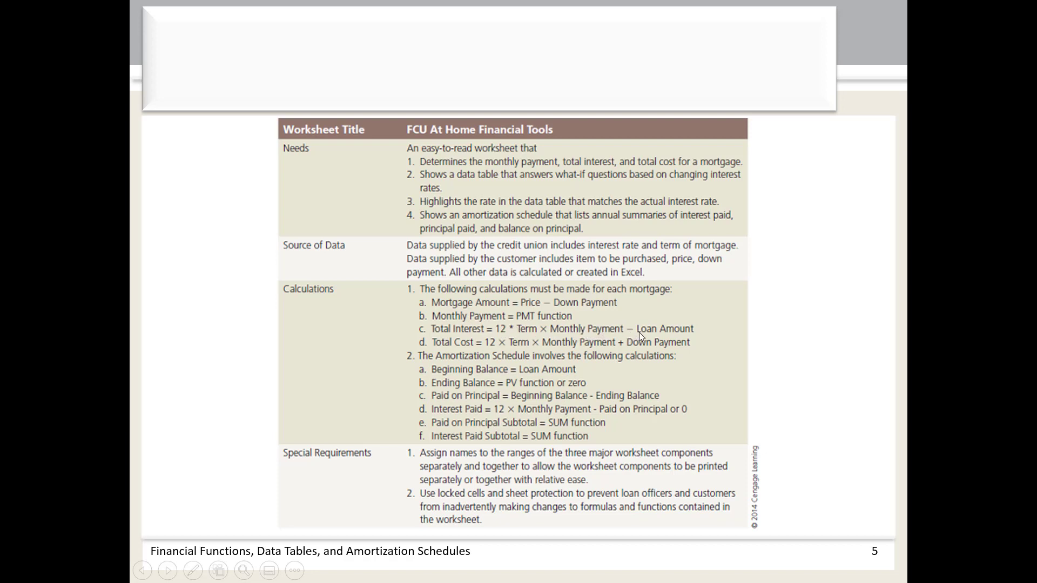
key(alt+Tab)
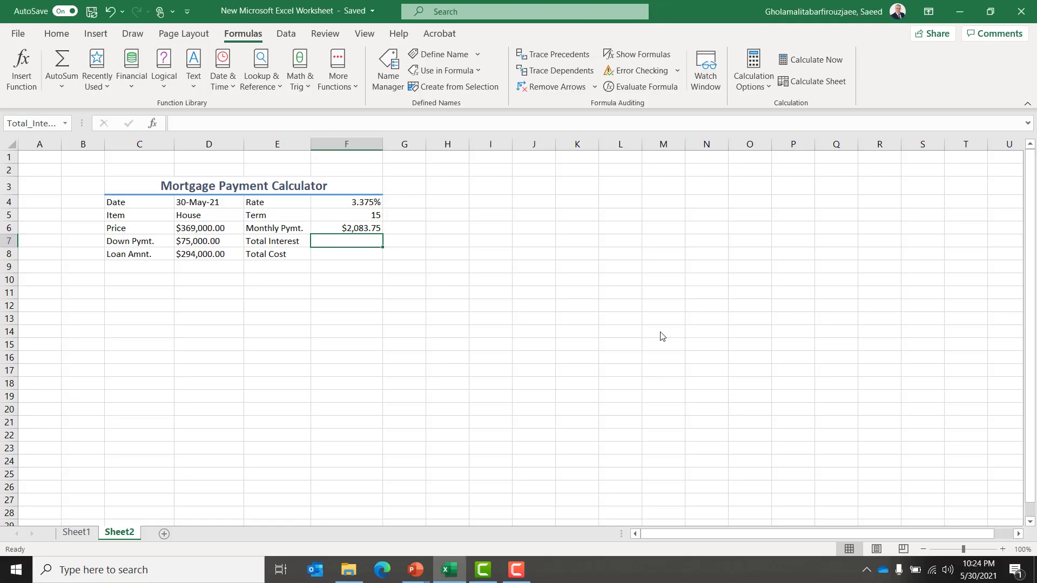
text(=)
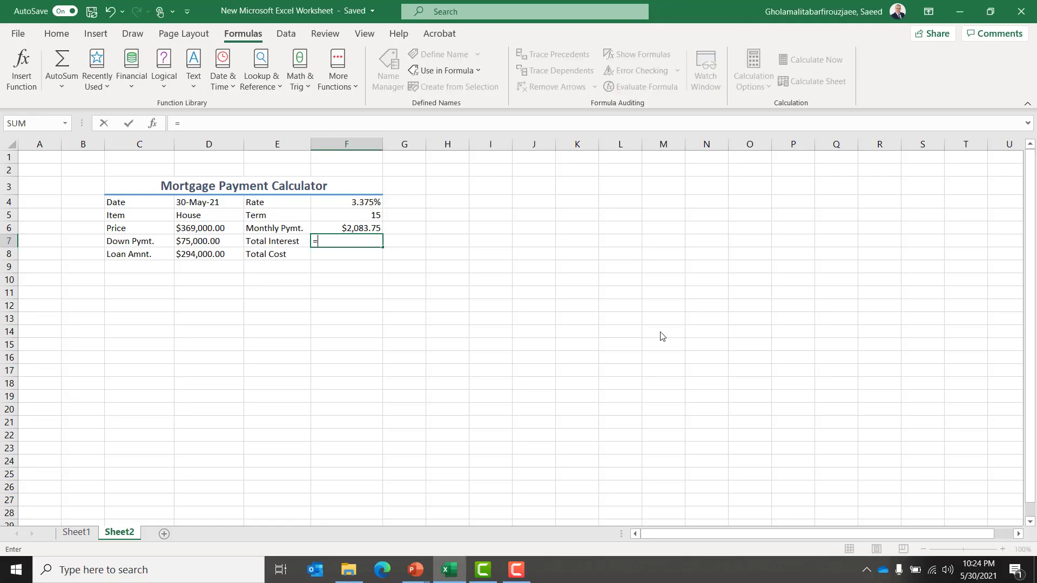
text(12*ter)
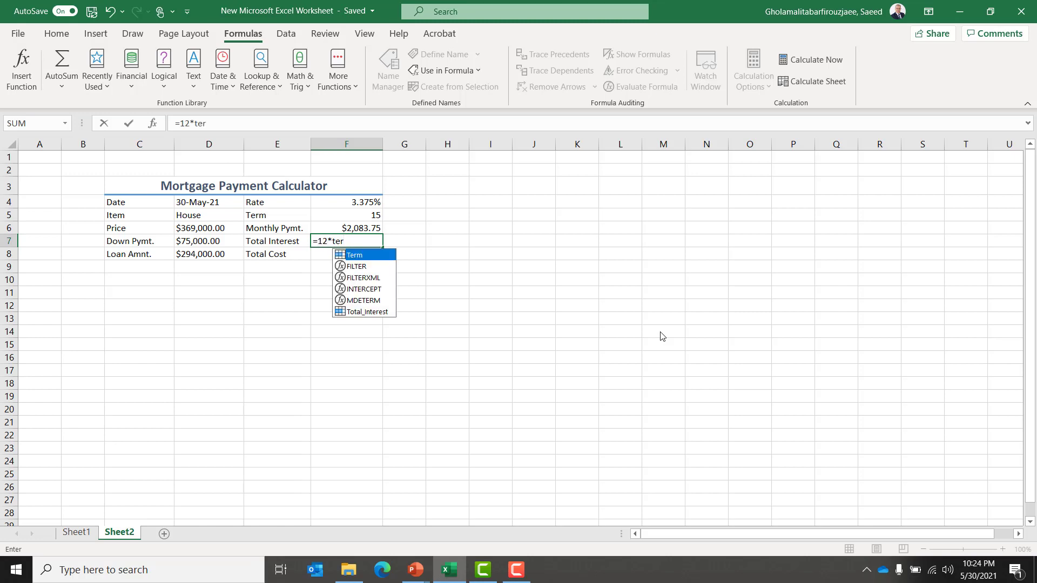
key(Tab)
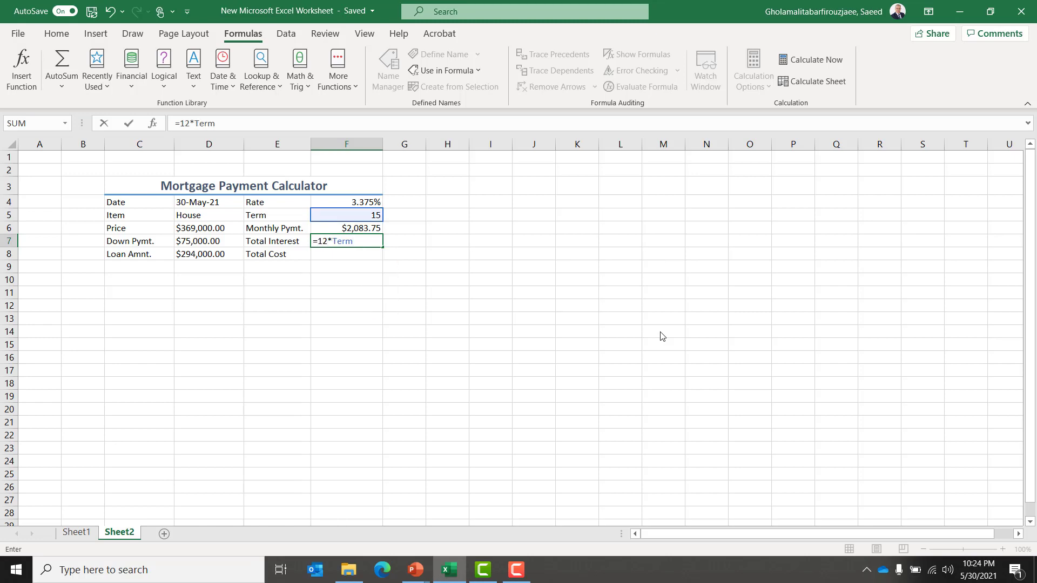
text(*Term*Mont)
key(Down)
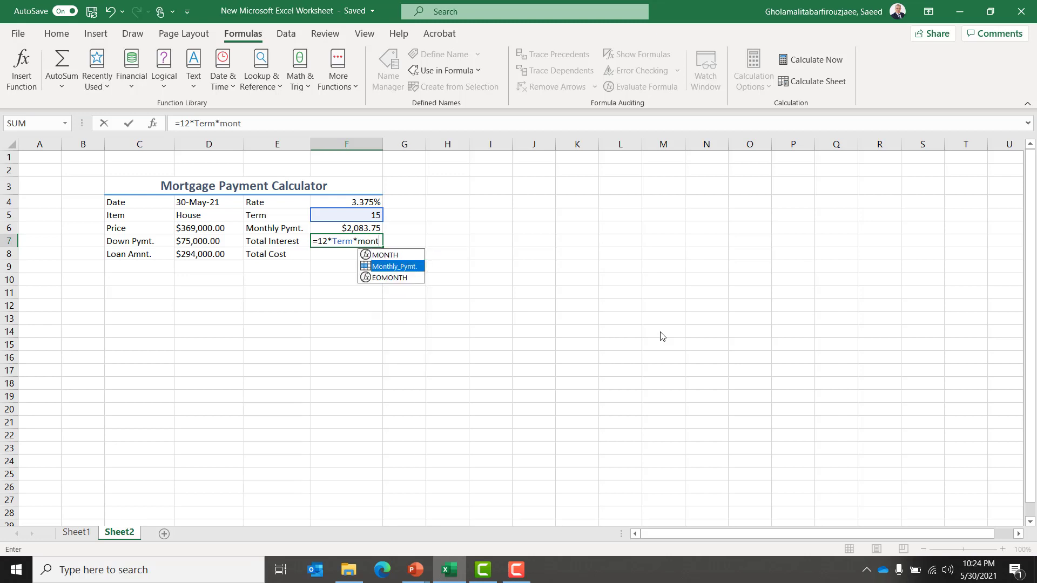
key(Tab)
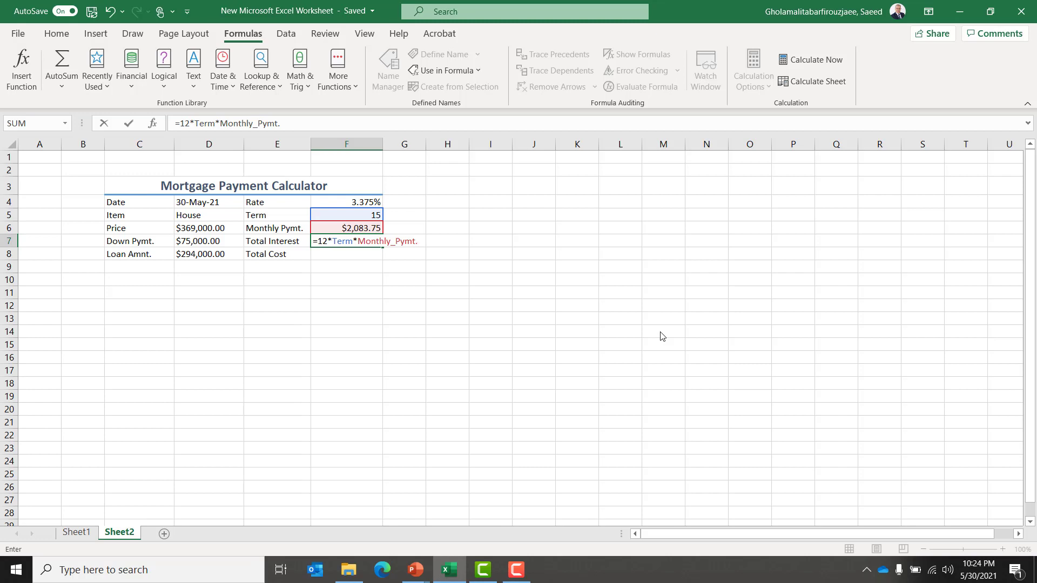
text(-lo)
key(Tab)
key(Return)
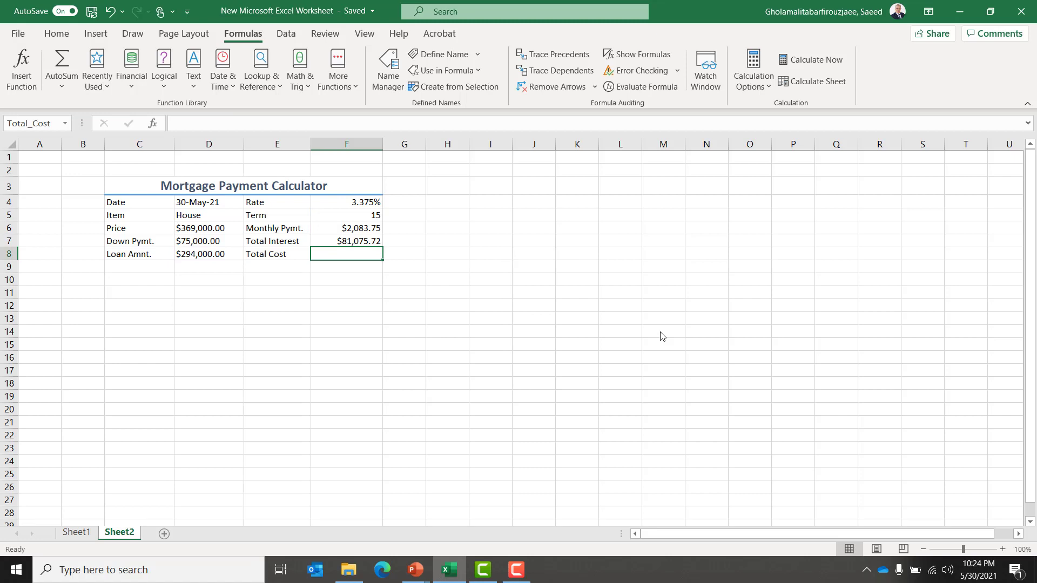
Enter the total cost formula =Price+Total_Interest in F8 using the defined names.
key(alt+Tab)
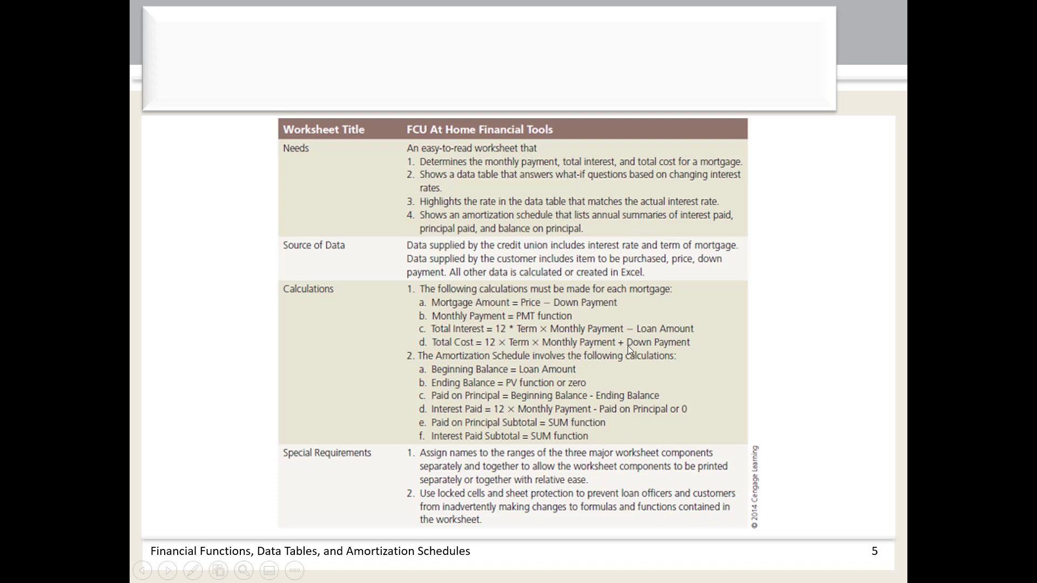
key(alt+Tab)
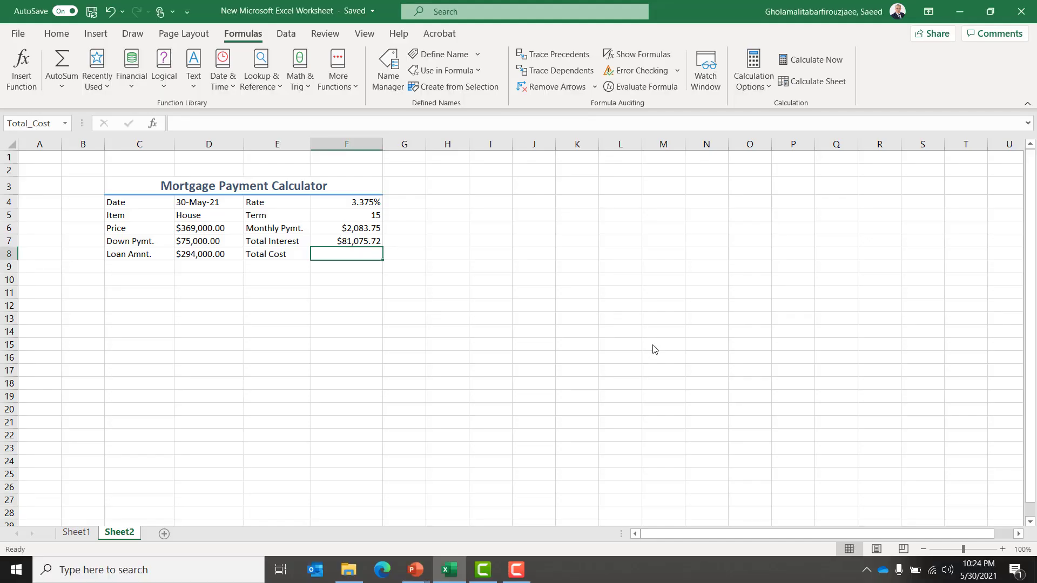
text(=)
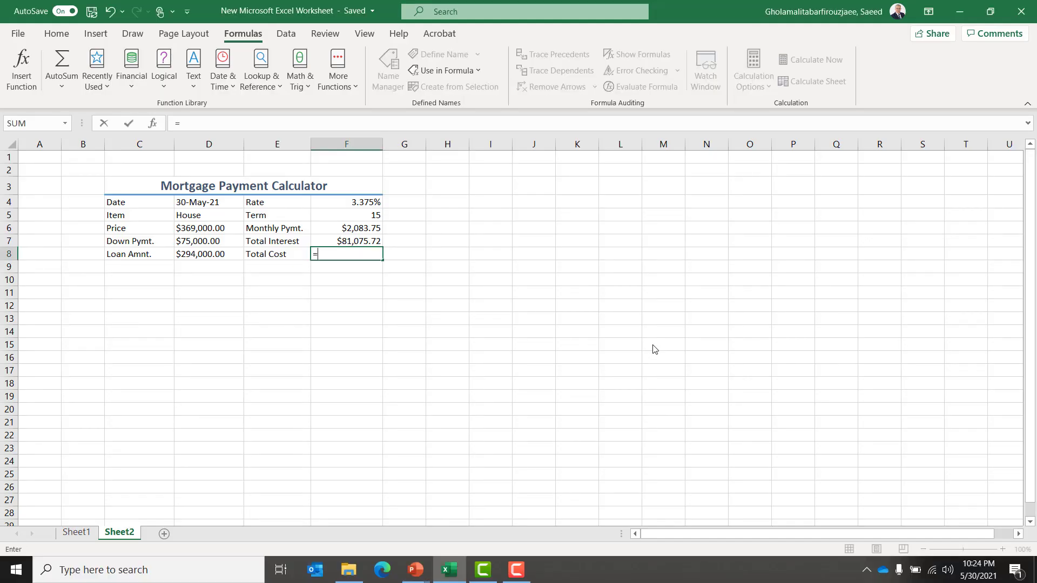
text(pric)
key(Tab)
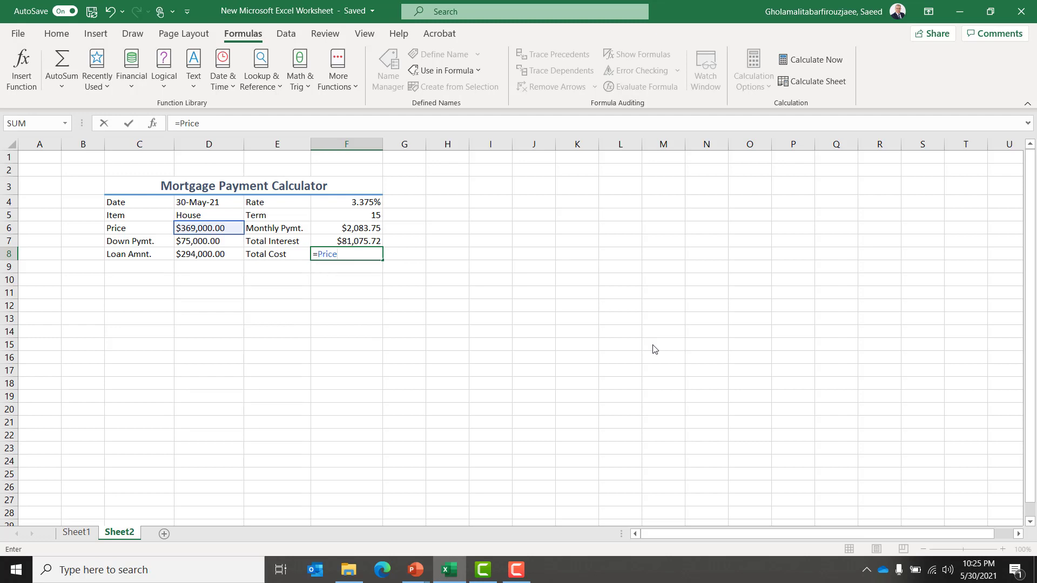
text(+tot)
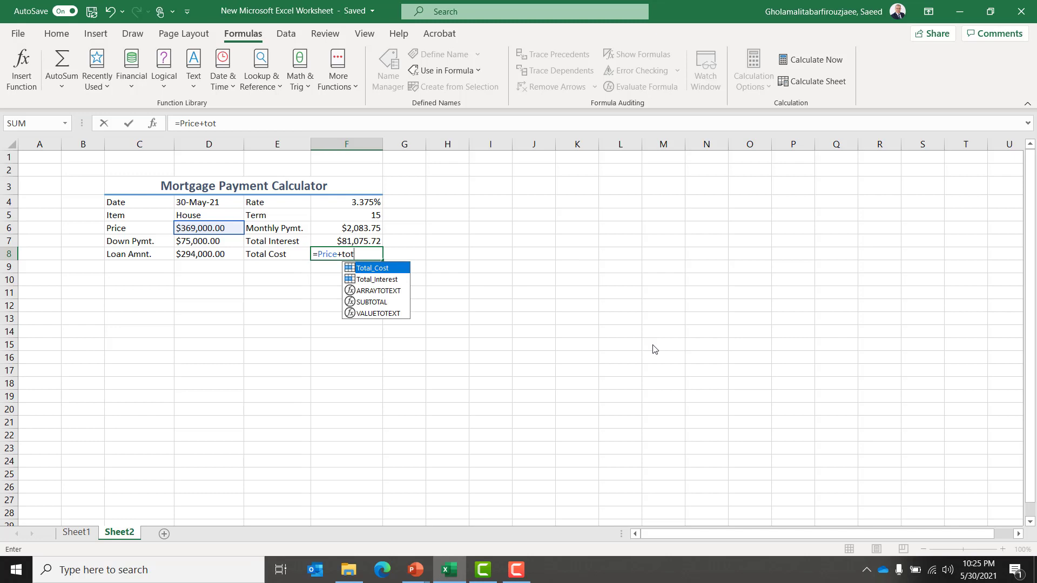
key(Down)
key(Tab)
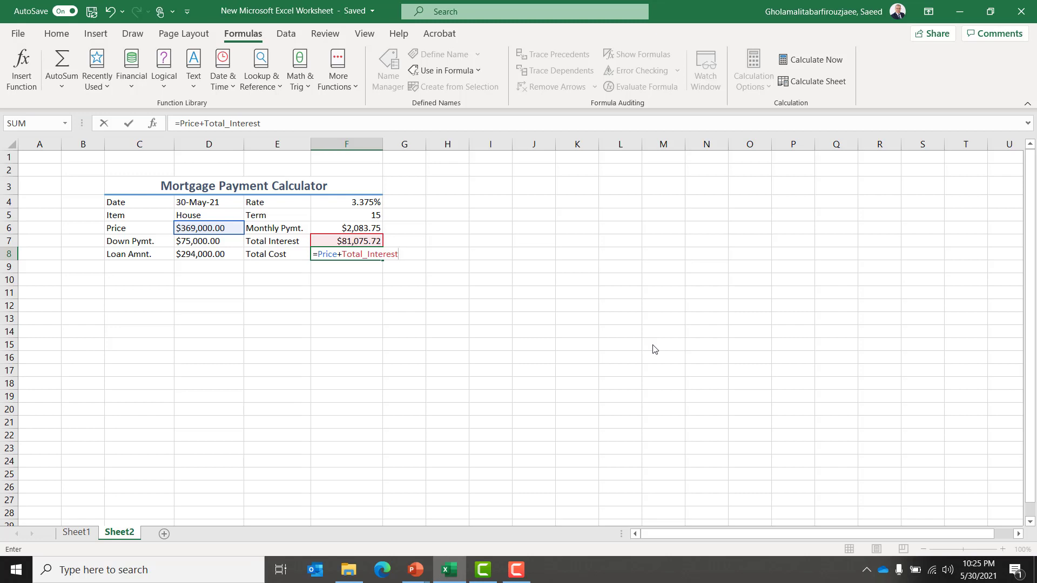
key(Return)
Select the calculator table C4:F8 and review the defined names in the Name Manager.
key(Up)
key(Left)
key(Left)
key(Left)
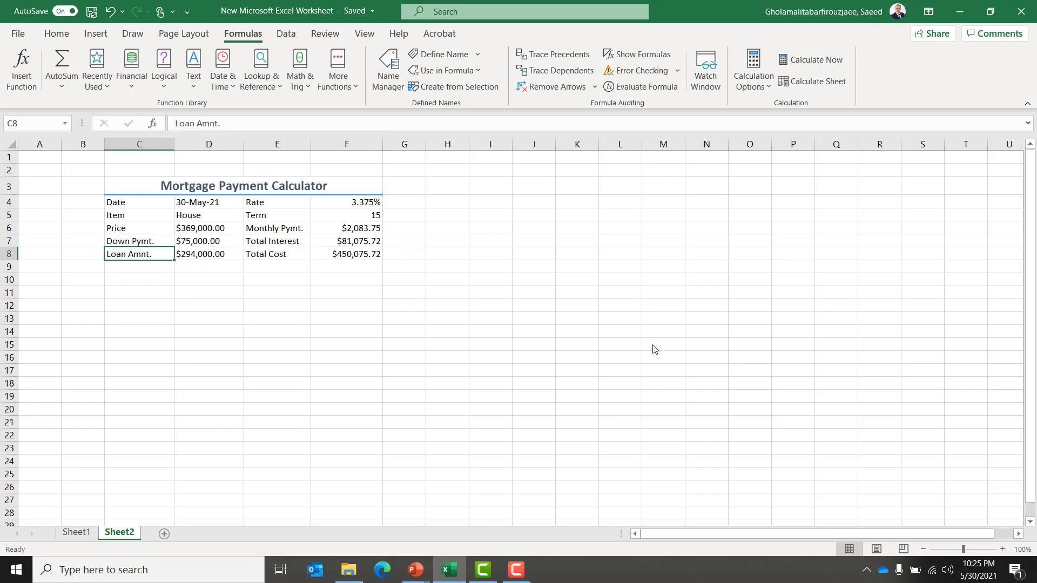
key(Up)
key(Up)
key(Up)
key(Up)
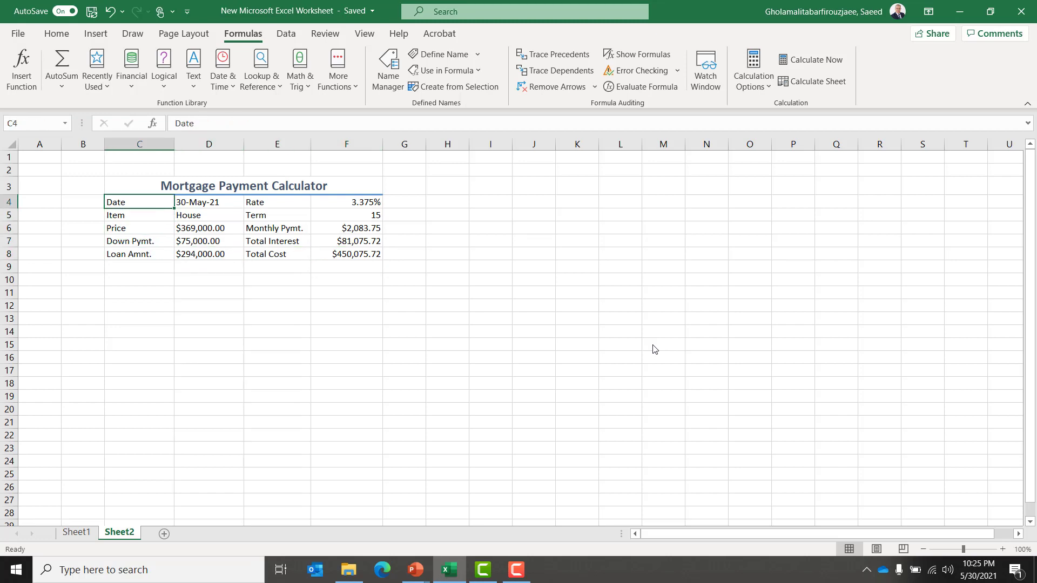
key(shift+Right)
key(shift+Right)
key(shift+Right)
key(shift+Down)
key(shift+Down)
key(shift+Down)
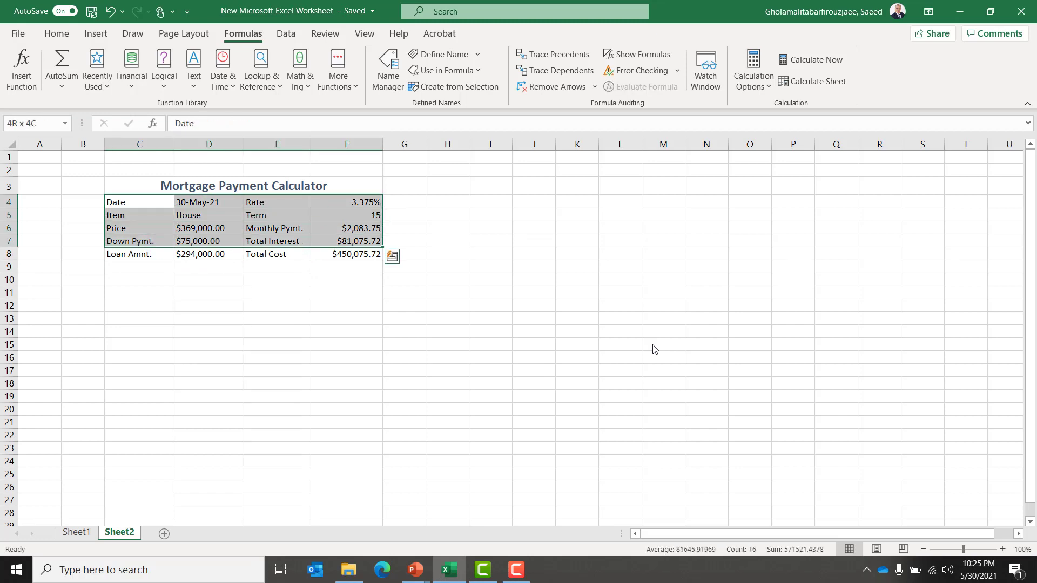
key(shift+Down)
key(Left)
key(Right)
key(Down)
key(Right)
key(Down)
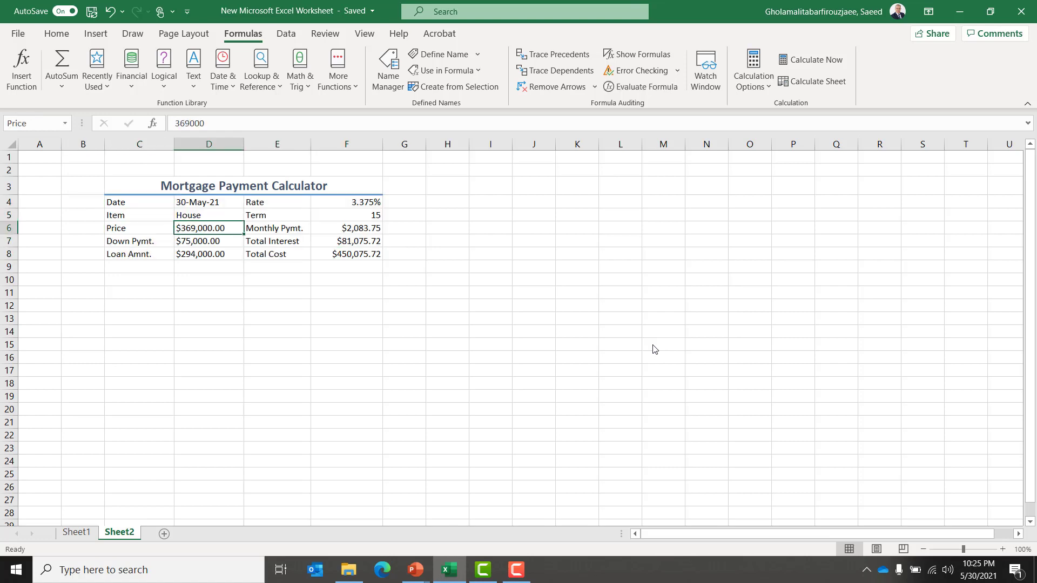
click(388, 75)
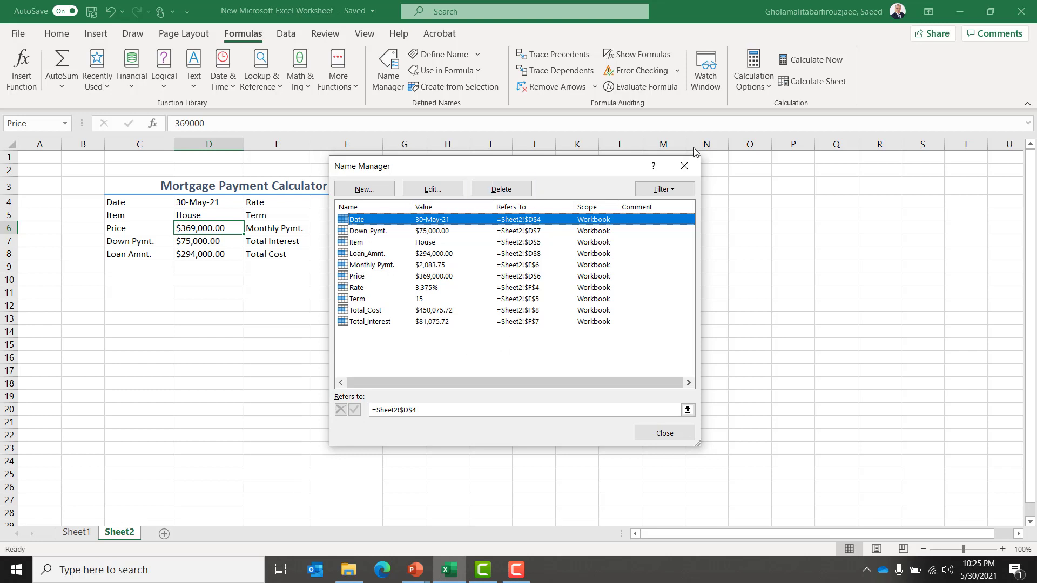
click(685, 167)
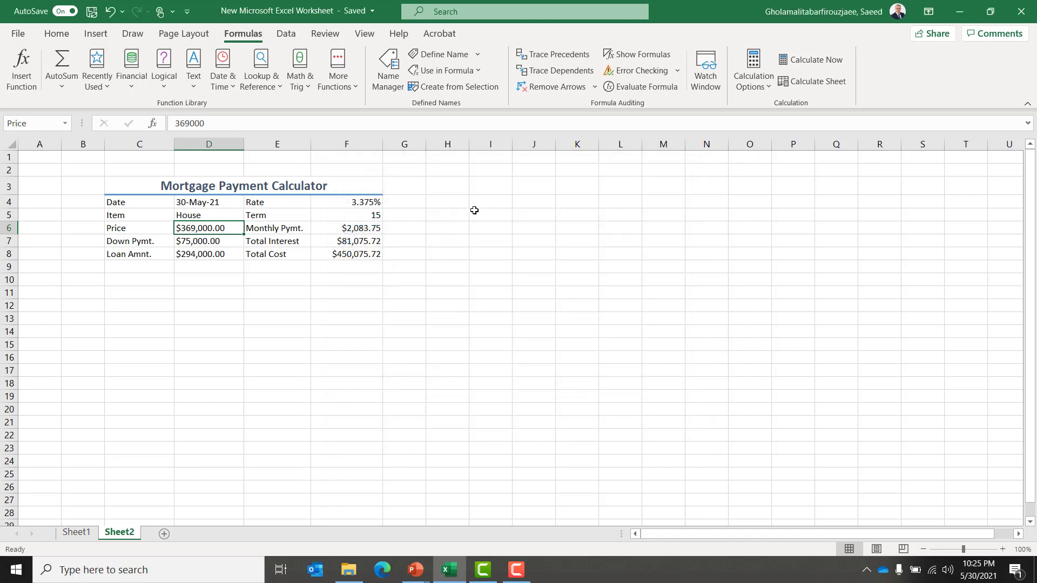
click(455, 201)
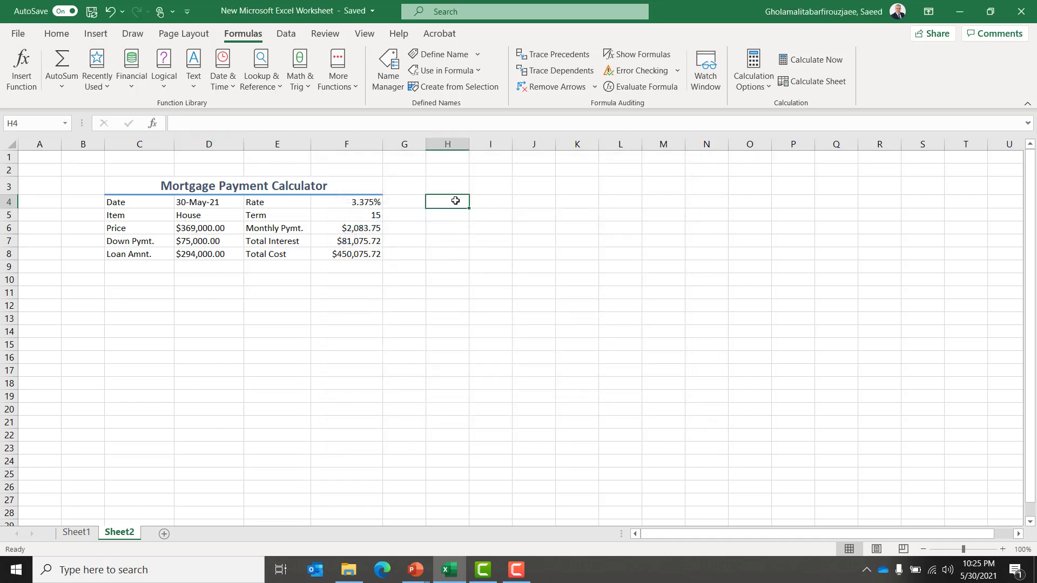
text(=)
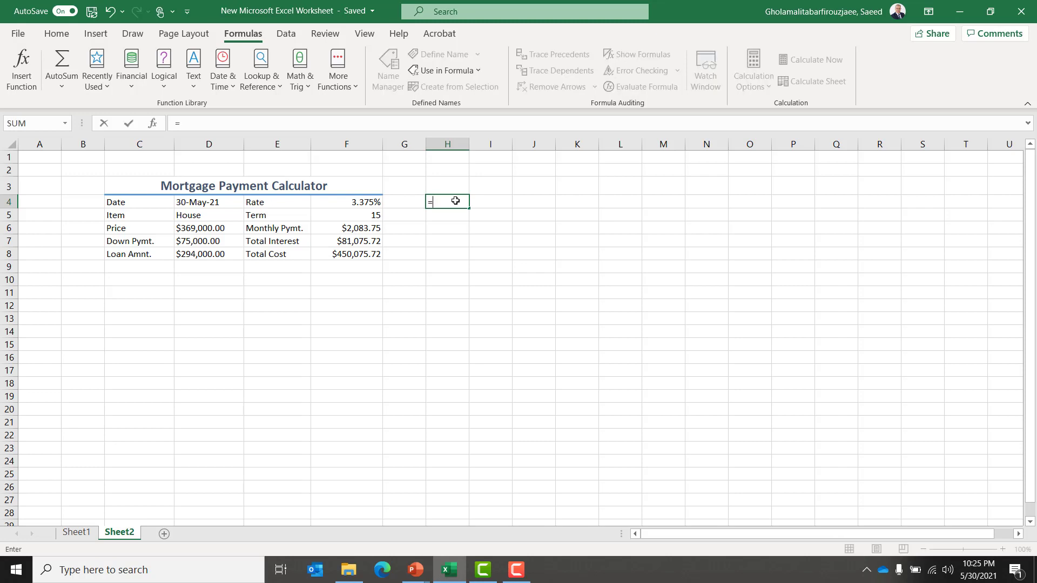
text(pr)
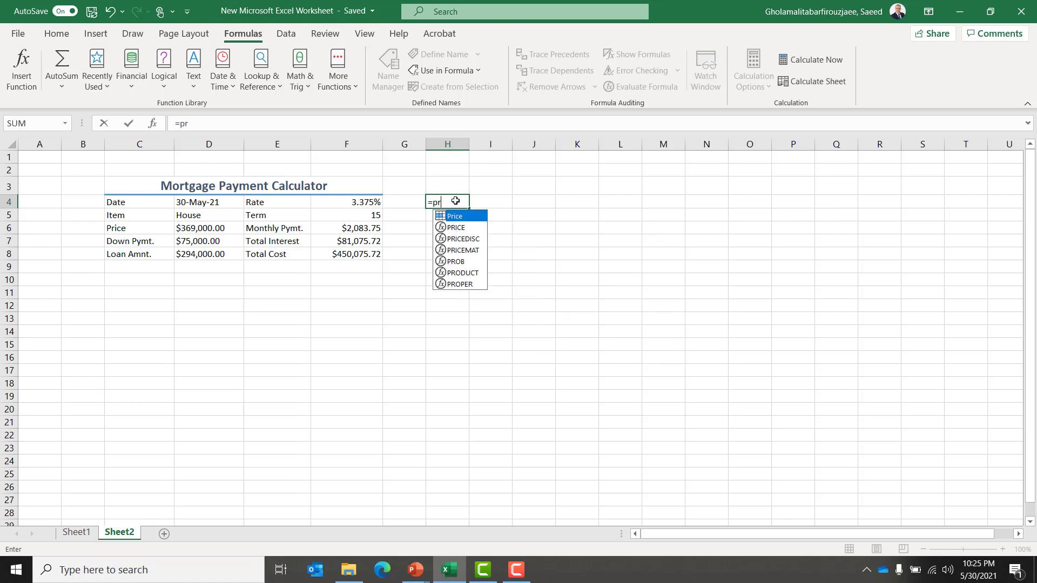
key(Down)
key(Up)
key(Tab)
key(BackSpace)
key(BackSpace)
key(BackSpace)
key(BackSpace)
key(BackSpace)
key(BackSpace)
click(437, 253)
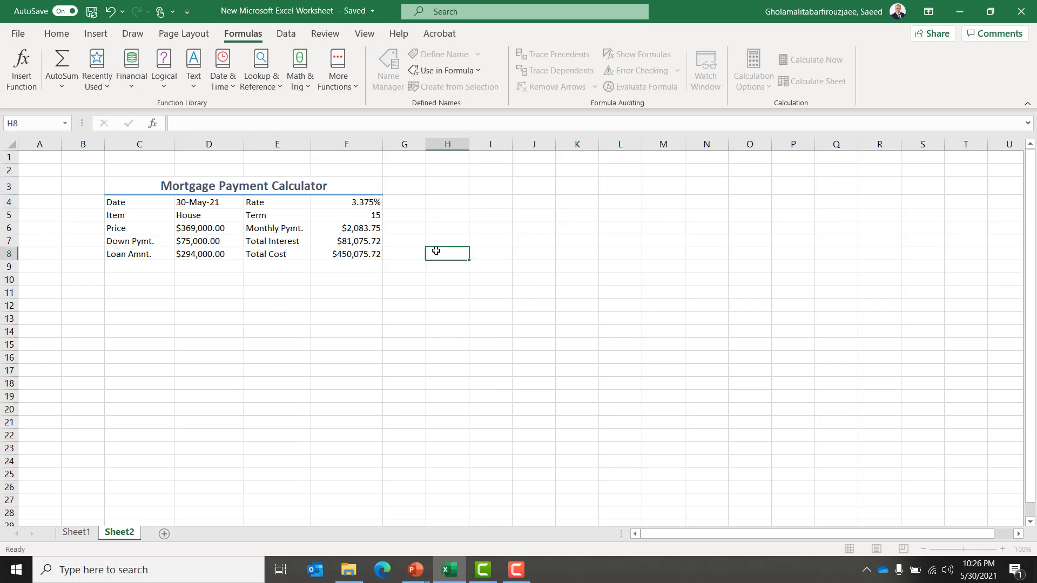
Switch to the presentation and advance to the project layout slide.
click(139, 202)
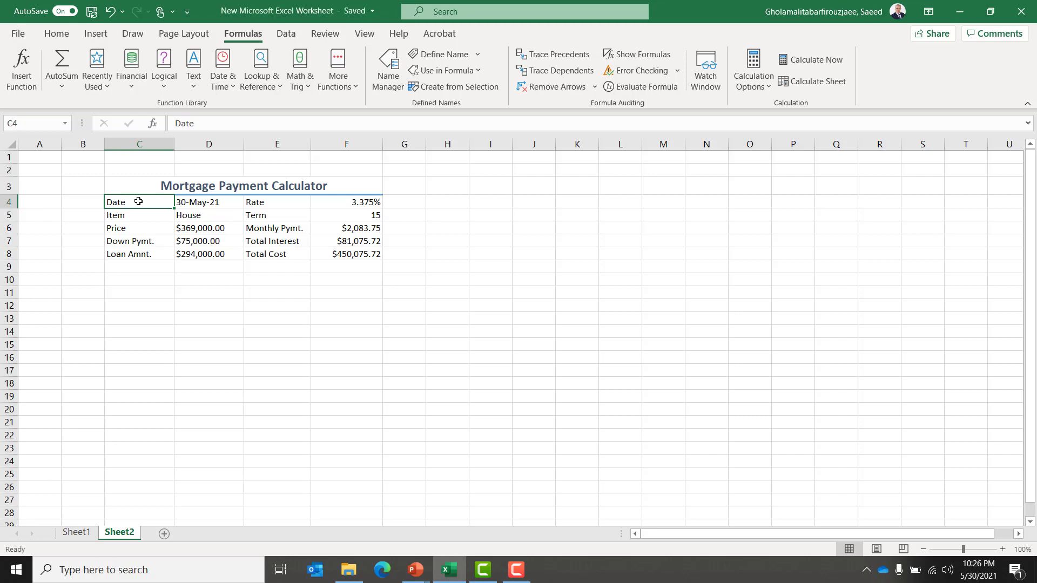
key(alt+Tab)
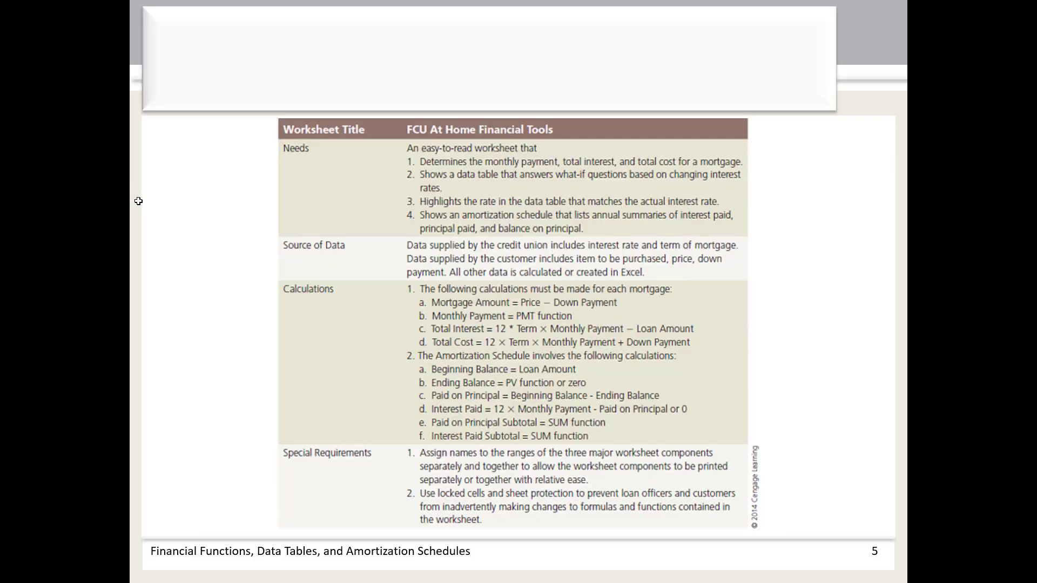
key(Right)
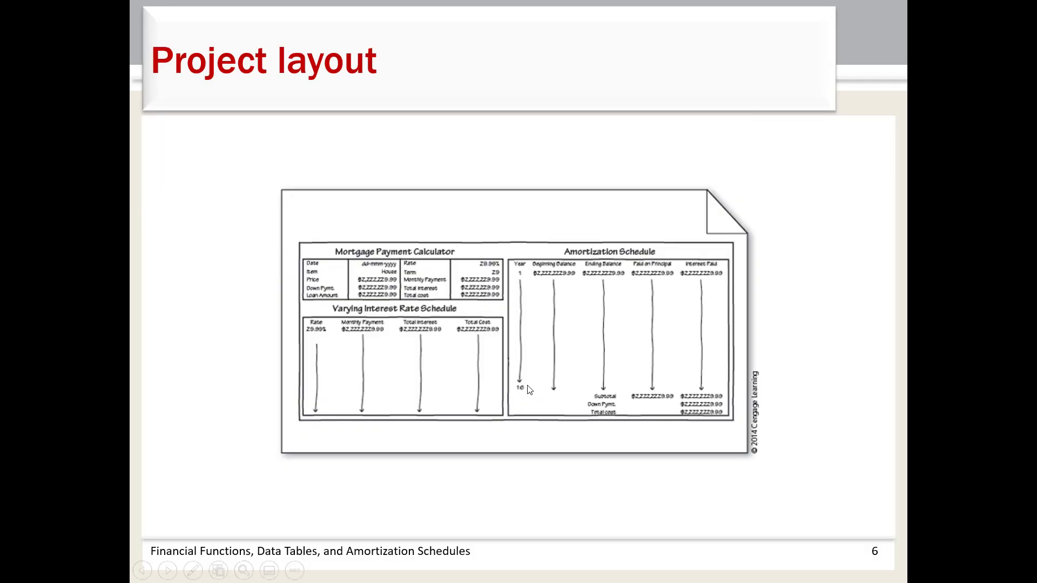